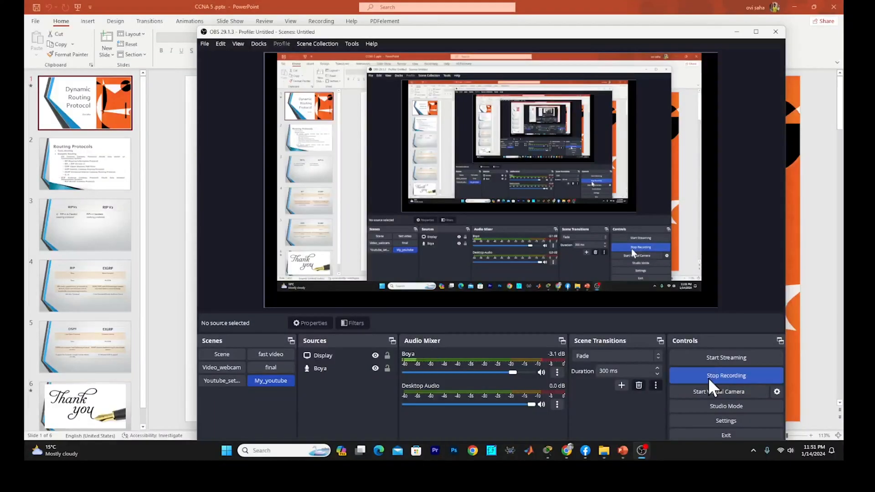
Minimize OBS, start the CCNA 5 slide show in PowerPoint and advance to the Routing Protocols slide
{"action": "left_click", "coordinate": [708, 377]}
{"action": "left_click", "coordinate": [736, 32]}
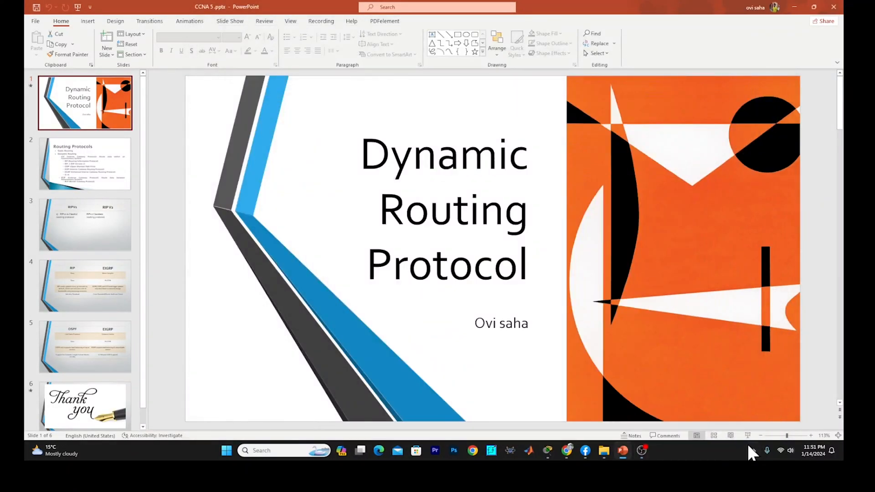
{"action": "left_click", "coordinate": [749, 436]}
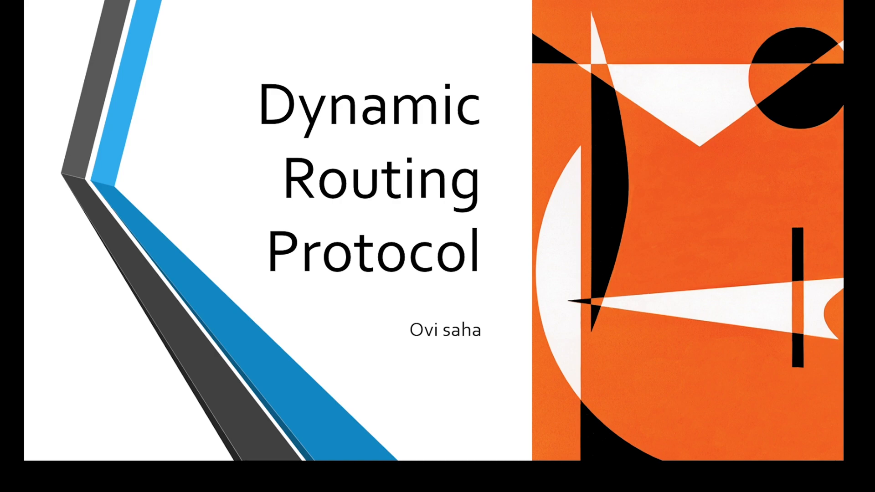
{"action": "key", "text": "Right"}
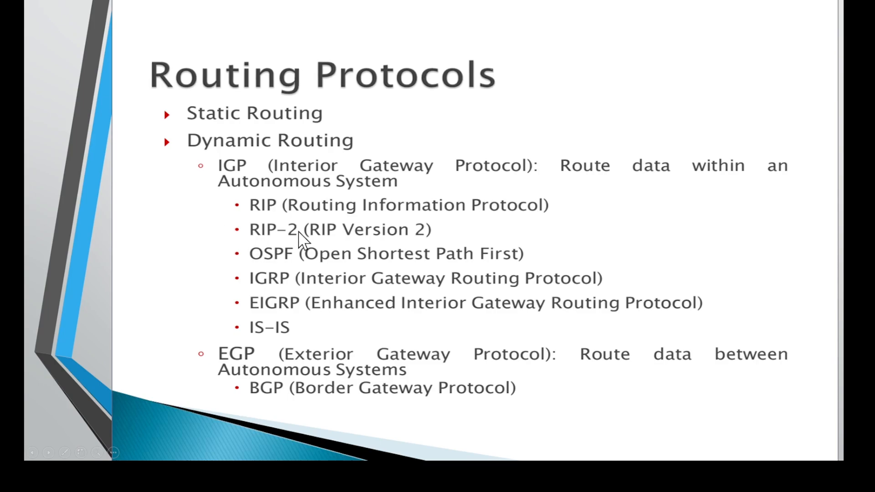
End the slide show, minimize PowerPoint and maximize the Cisco Packet Tracer window with the RIP V2 topology
{"action": "key", "text": "Escape"}
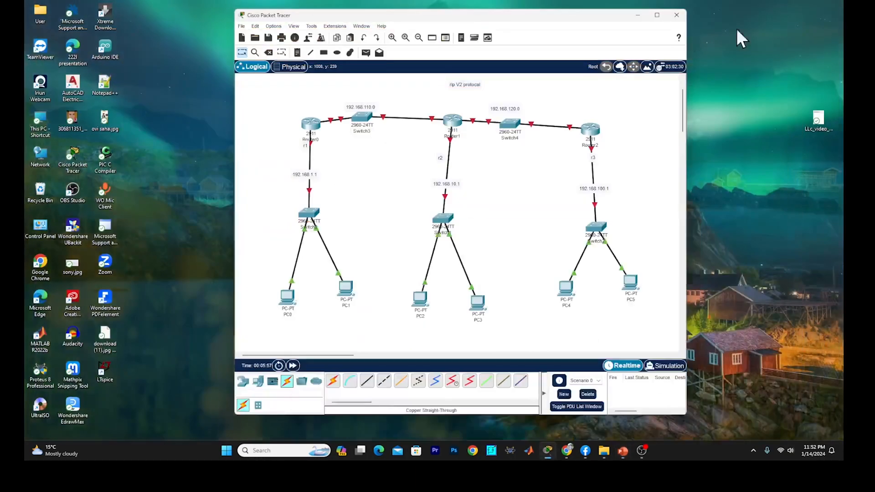
{"action": "left_click", "coordinate": [795, 7]}
{"action": "left_click", "coordinate": [657, 15]}
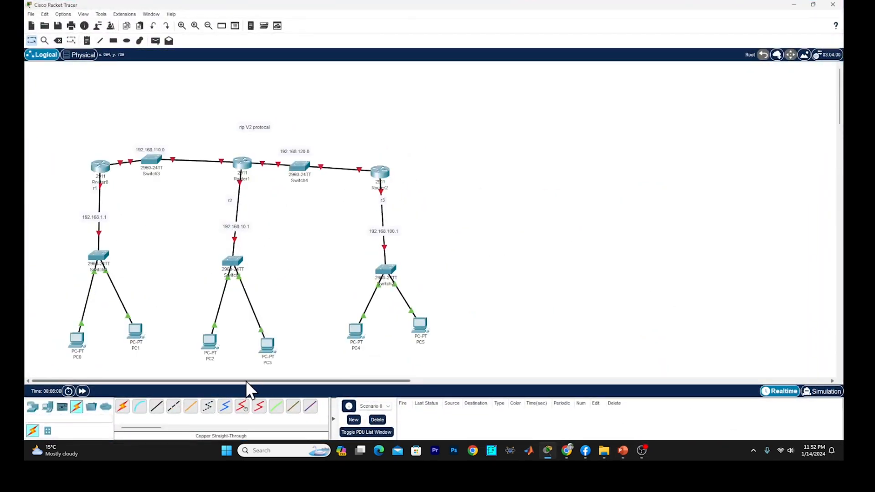
{"action": "left_click_drag", "start_coordinate": [37, 83], "coordinate": [469, 378]}
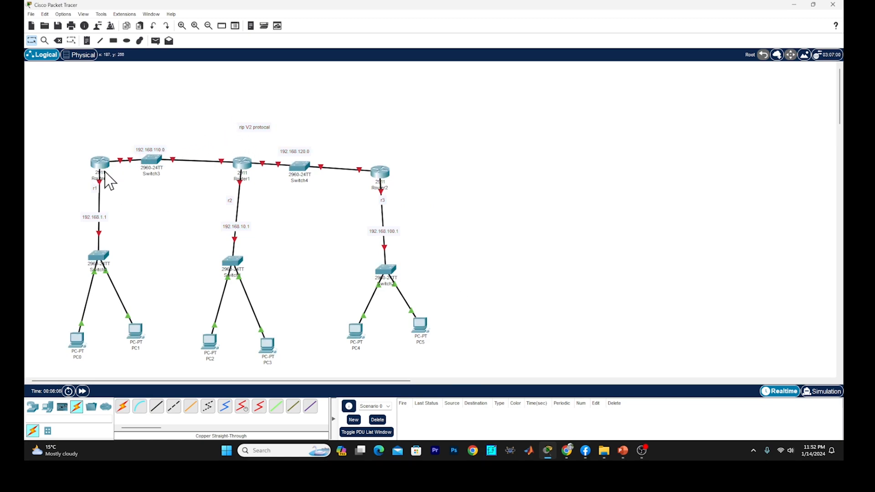
Open Router0's command line beside the topology and decline the initial configuration dialog
{"action": "left_click", "coordinate": [101, 165]}
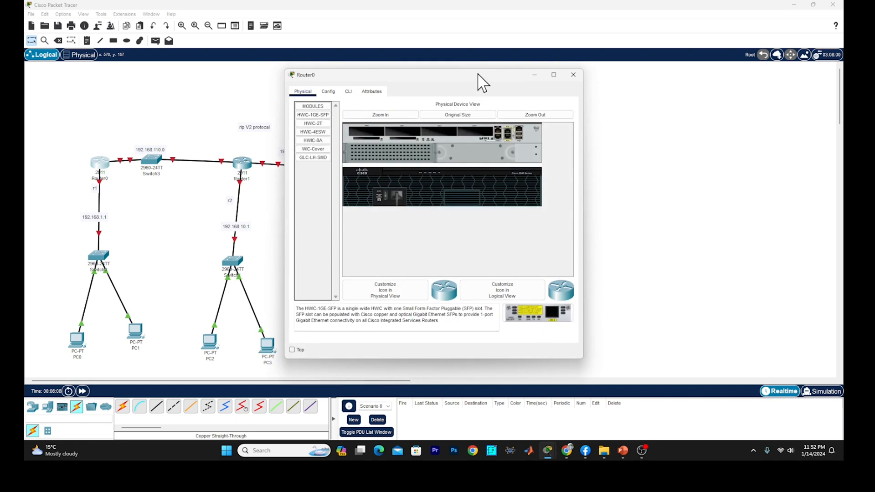
{"action": "left_click_drag", "start_coordinate": [480, 82], "coordinate": [617, 82]}
{"action": "left_click", "coordinate": [482, 91]}
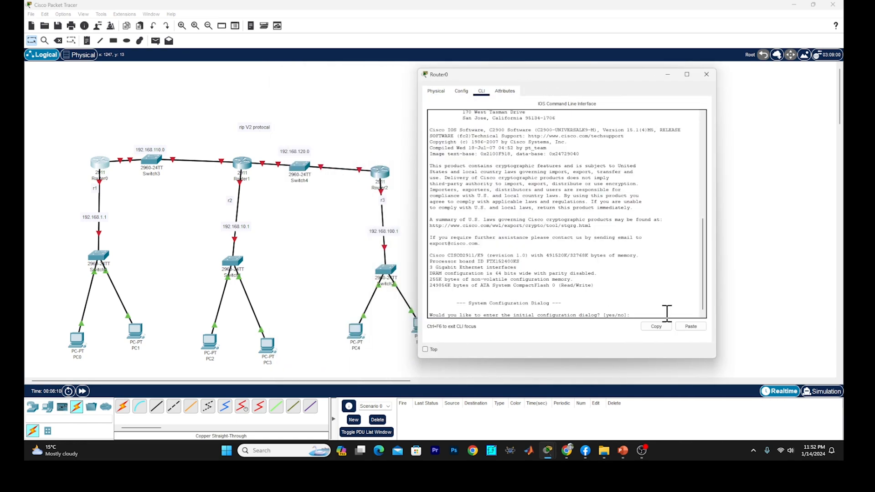
{"action": "type", "text": "n"}
{"action": "key", "text": "Return"}
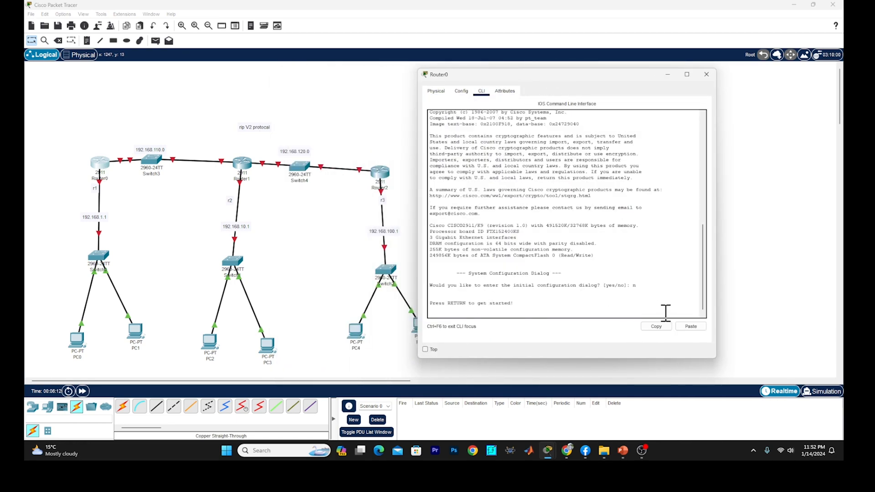
{"action": "key", "text": "Return"}
Enter privileged mode and global configuration mode on Router0 with en and conf t
{"action": "type", "text": "en"}
{"action": "key", "text": "Return"}
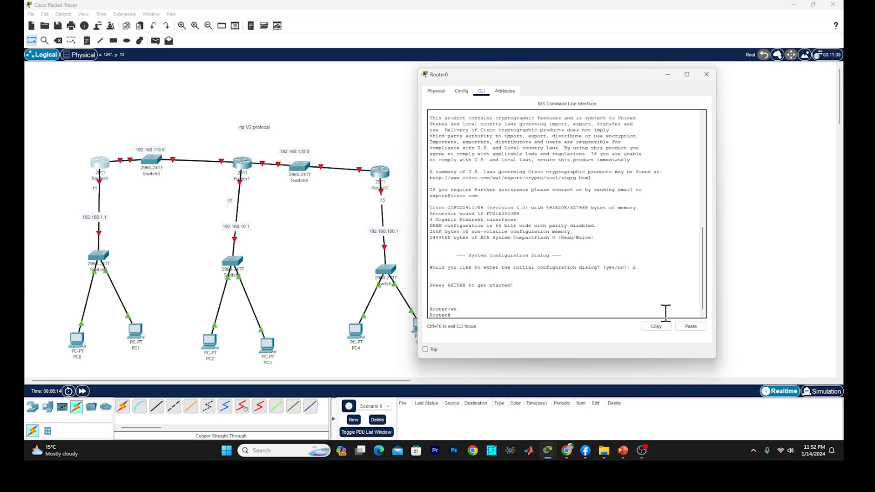
{"action": "type", "text": "conf t"}
{"action": "key", "text": "Return"}
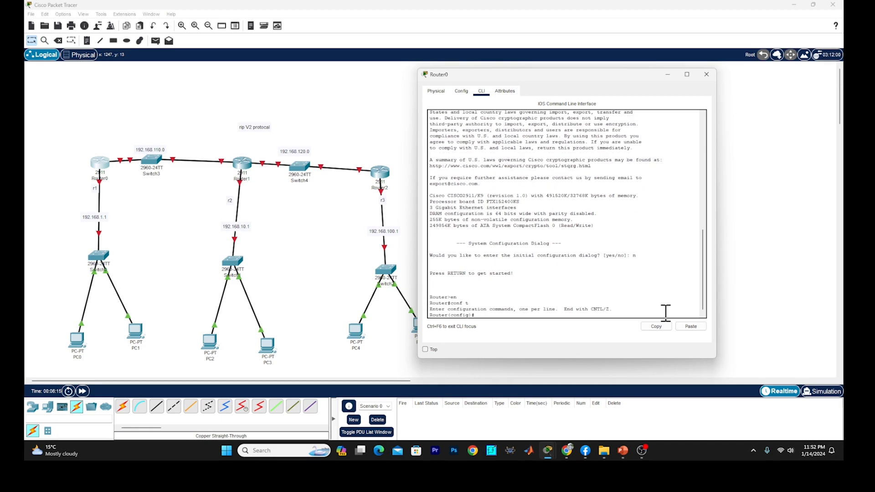
Assign IP address 192.168.1.1 with mask 255.255.255.0 to Router0's g0/0 interface and enable it with no shut down
{"action": "type", "text": "int g0/0"}
{"action": "key", "text": "Return"}
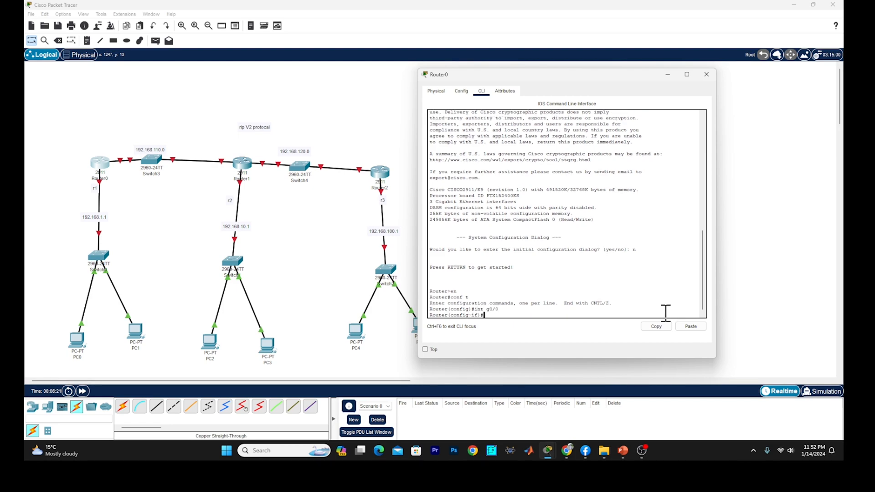
{"action": "type", "text": "ip add 192.1678"}
{"action": "key", "text": "BackSpace"}
{"action": "type", "text": ".1.1 255.255.255.250"}
{"action": "key", "text": "Return"}
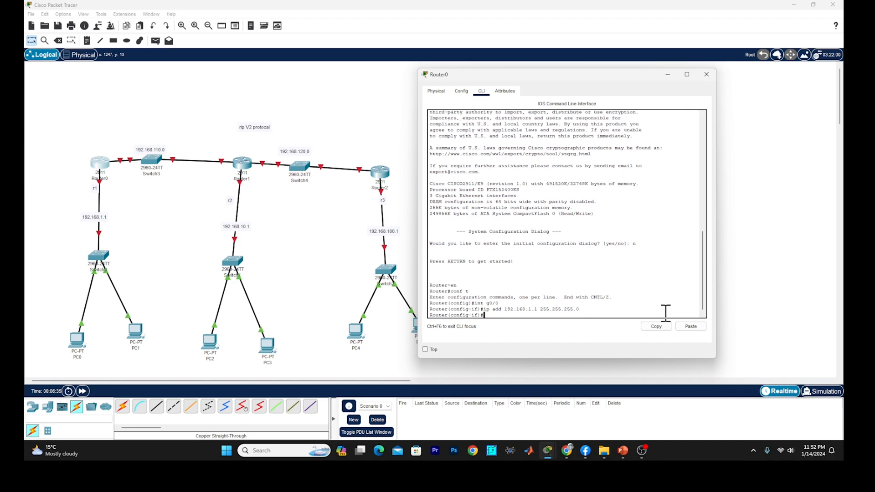
{"action": "type", "text": "no shut down"}
{"action": "key", "text": "Return"}
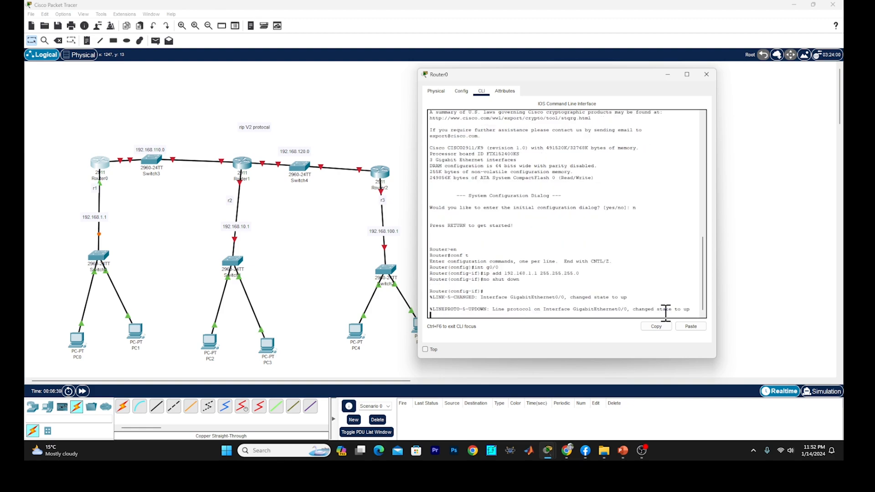
{"action": "key", "text": "Return"}
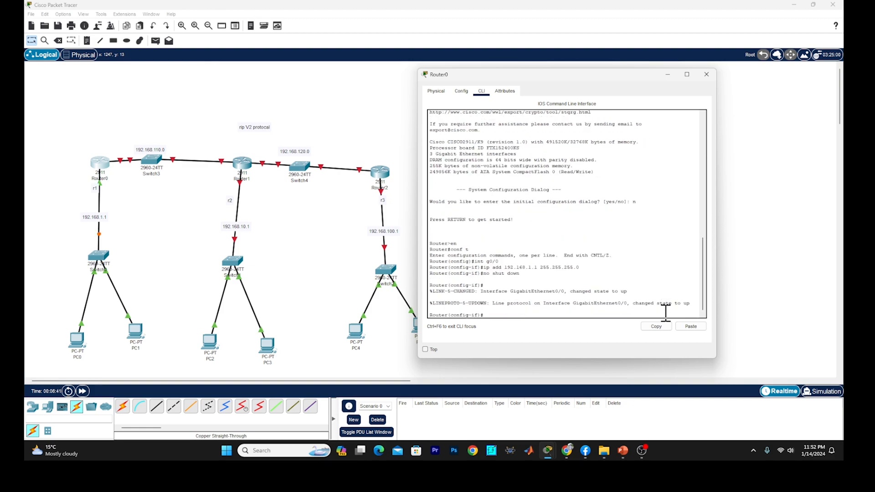
Try to define DHCP pool A with 192.168.1.2 255.255.255.0 in a single ip dhcp pool command
{"action": "type", "text": "ip a"}
{"action": "type", "text": "hc"}
{"action": "type", "text": "p pool A 19"}
{"action": "type", "text": "2.168"}
{"action": "type", "text": ".1."}
{"action": "type", "text": "2 3"}
{"action": "key", "text": "BackSpace"}
{"action": "type", "text": "255.255.255.0"}
{"action": "key", "text": "Return"}
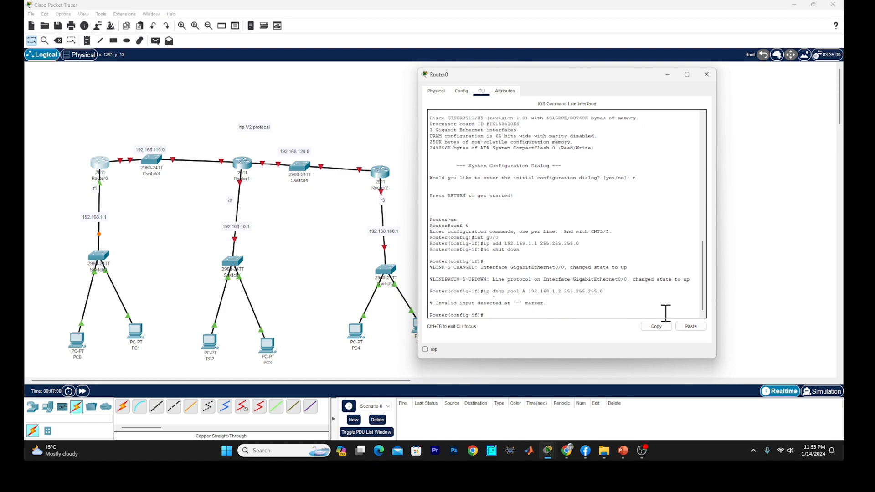
Recall the DHCP pool command, remove its address and mask, and run it to create pool A
{"action": "key", "text": "Up"}
{"action": "left_click_drag", "start_coordinate": [618, 315], "coordinate": [529, 315]}
{"action": "right_click", "coordinate": [529, 314]}
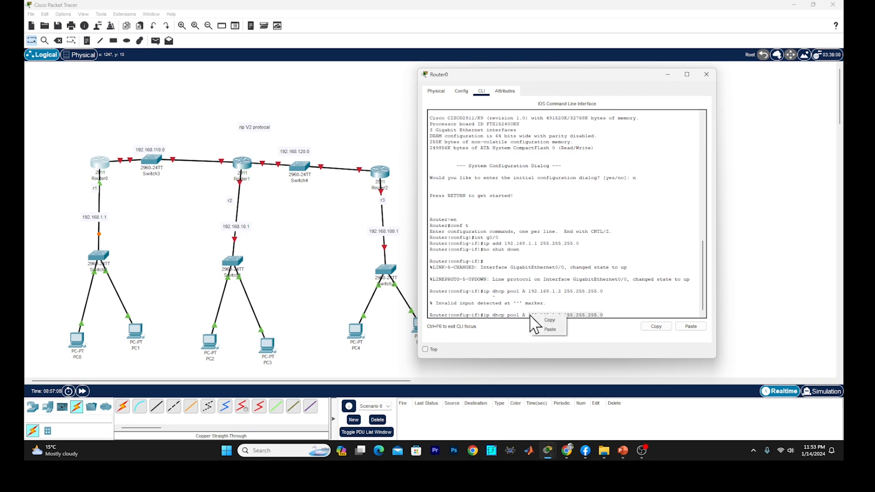
{"action": "left_click", "coordinate": [550, 330]}
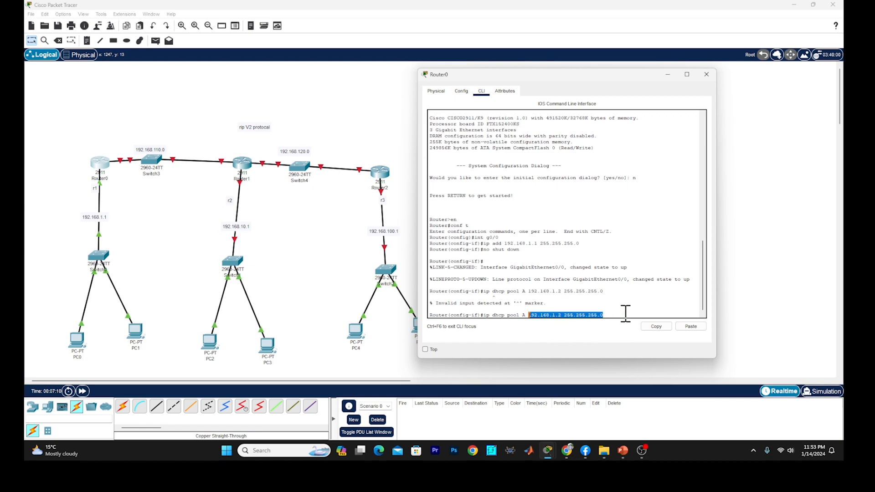
{"action": "key", "text": "BackSpace"}
{"action": "key", "text": "BackSpace"}
{"action": "key", "text": "BackSpace"}
{"action": "key", "text": "BackSpace"}
{"action": "key", "text": "BackSpace"}
{"action": "key", "text": "BackSpace"}
{"action": "key", "text": "BackSpace"}
{"action": "key", "text": "BackSpace"}
{"action": "key", "text": "BackSpace"}
{"action": "key", "text": "BackSpace"}
{"action": "key", "text": "BackSpace"}
{"action": "key", "text": "BackSpace"}
{"action": "key", "text": "BackSpace"}
{"action": "key", "text": "BackSpace"}
{"action": "key", "text": "BackSpace"}
{"action": "key", "text": "BackSpace"}
{"action": "key", "text": "BackSpace"}
{"action": "key", "text": "BackSpace"}
{"action": "key", "text": "BackSpace"}
{"action": "key", "text": "BackSpace"}
{"action": "key", "text": "BackSpace"}
{"action": "key", "text": "BackSpace"}
{"action": "key", "text": "BackSpace"}
{"action": "key", "text": "BackSpace"}
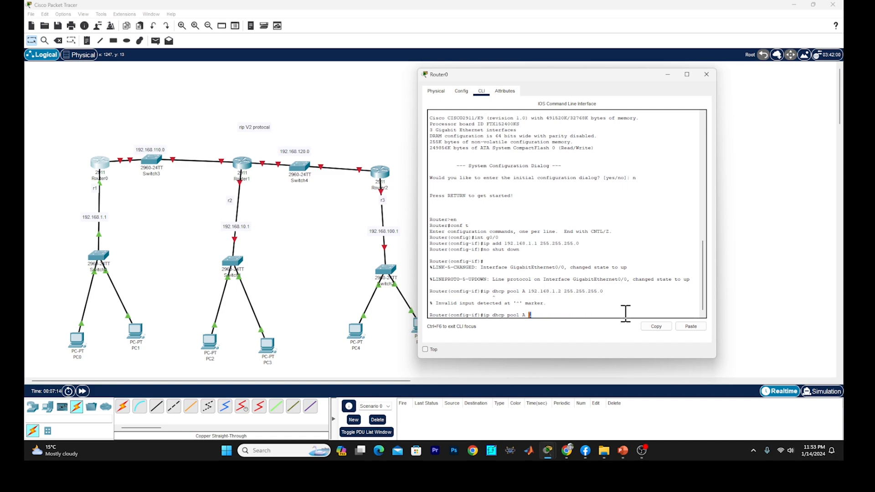
{"action": "key", "text": "Return"}
Set pool A's network to 192.168.1.2 255.255.255.0 and exit to global configuration mode
{"action": "type", "text": "ne"}
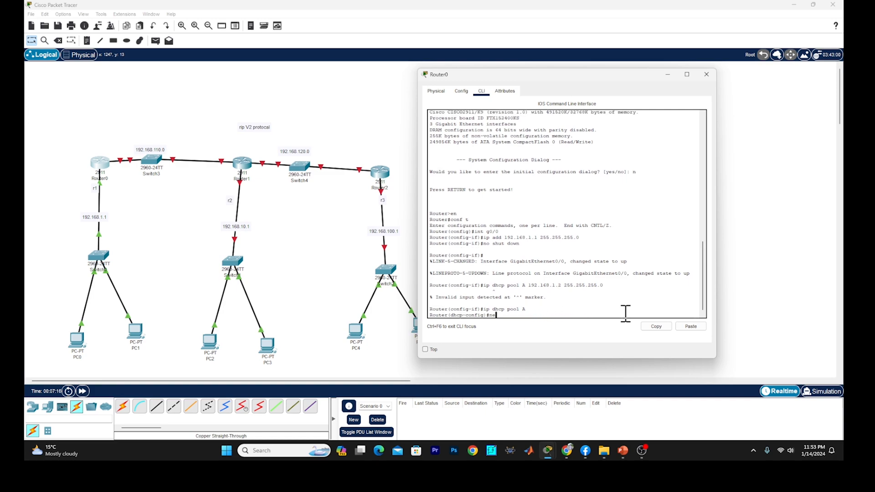
{"action": "type", "text": "twork 192.168.1.2 255.255.255.0"}
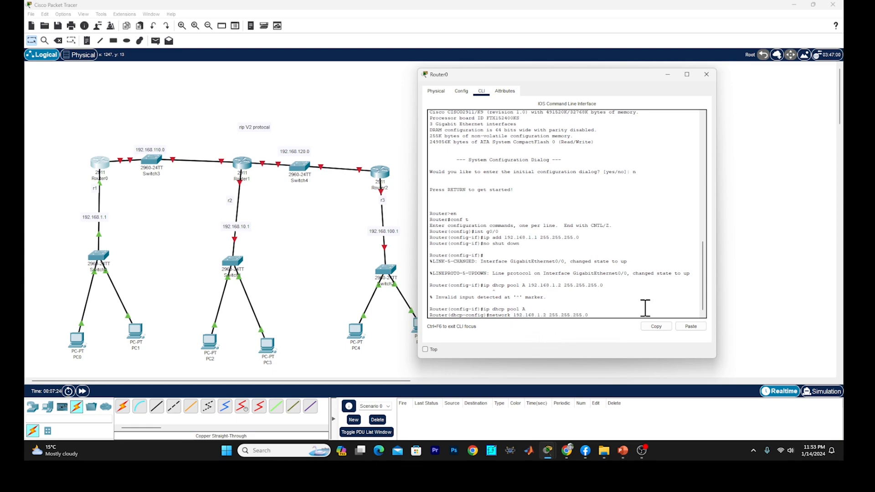
{"action": "key", "text": "Return"}
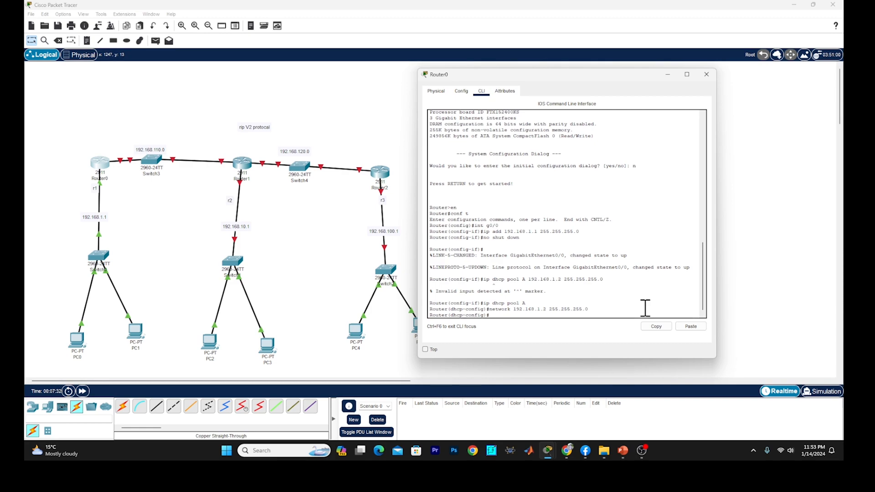
{"action": "type", "text": "exit"}
{"action": "key", "text": "Return"}
{"action": "key", "text": "Return"}
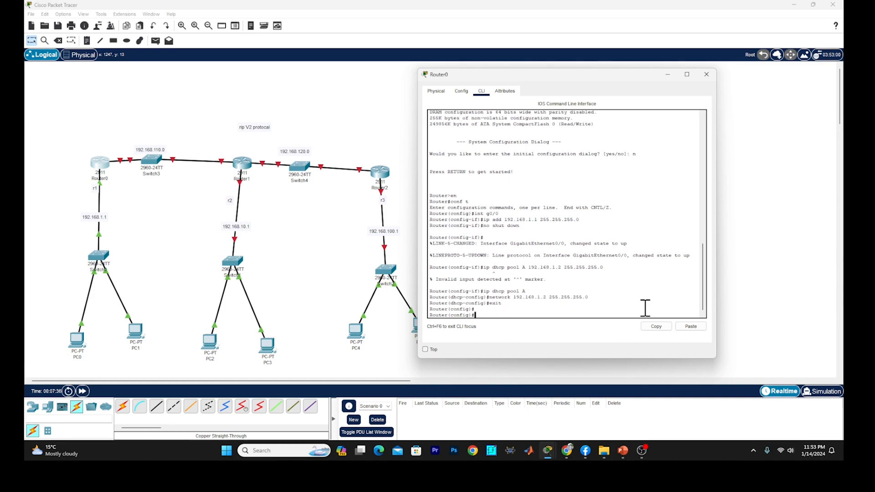
Enter Router0's g0/1 interface configuration and move the 192.168.110.0 label slightly higher above Switch3
{"action": "type", "text": "int g0/1"}
{"action": "key", "text": "Return"}
{"action": "type", "text": "ip"}
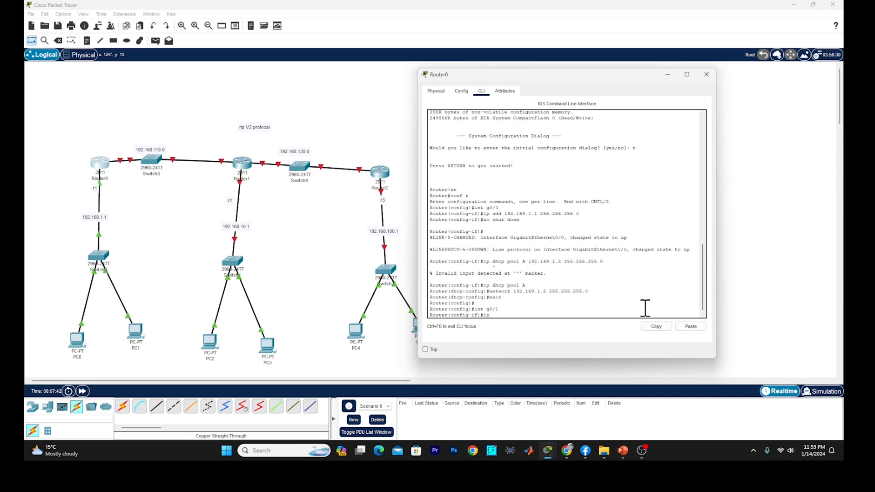
{"action": "type", "text": " add"}
{"action": "left_click_drag", "start_coordinate": [158, 151], "coordinate": [169, 139]}
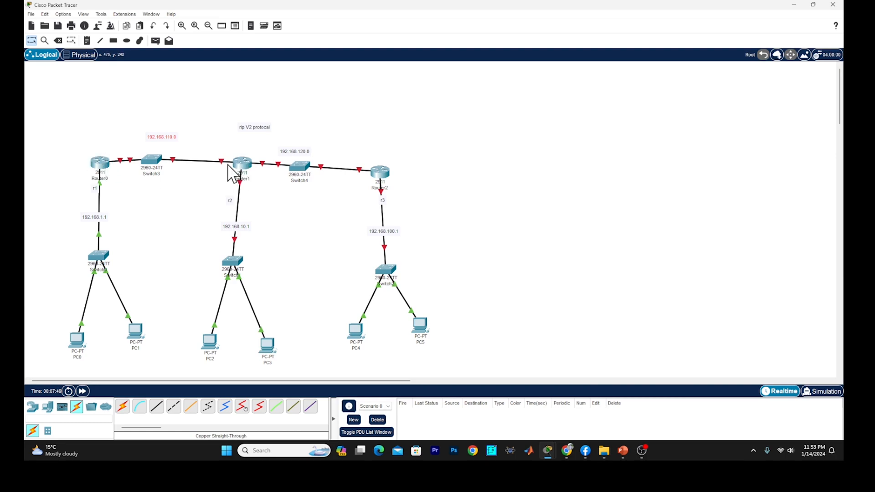
{"action": "left_click", "coordinate": [100, 163]}
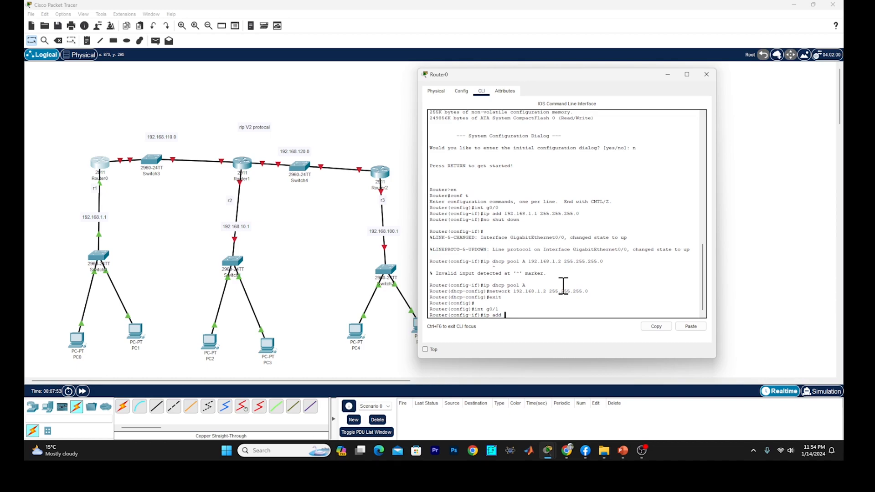
Assign IP address 192.168.110.1 with mask 255.255.255.0 to Router0's g0/1 interface
{"action": "type", "text": "g"}
{"action": "key", "text": "BackSpace"}
{"action": "type", "text": "ip"}
{"action": "key", "text": "BackSpace"}
{"action": "key", "text": "BackSpace"}
{"action": "type", "text": "1952.168"}
{"action": "key", "text": "BackSpace"}
{"action": "key", "text": "BackSpace"}
{"action": "key", "text": "BackSpace"}
{"action": "type", "text": "168"}
{"action": "type", "text": ".1."}
{"action": "type", "text": "110.1 255.255"}
{"action": "type", "text": ".255.0"}
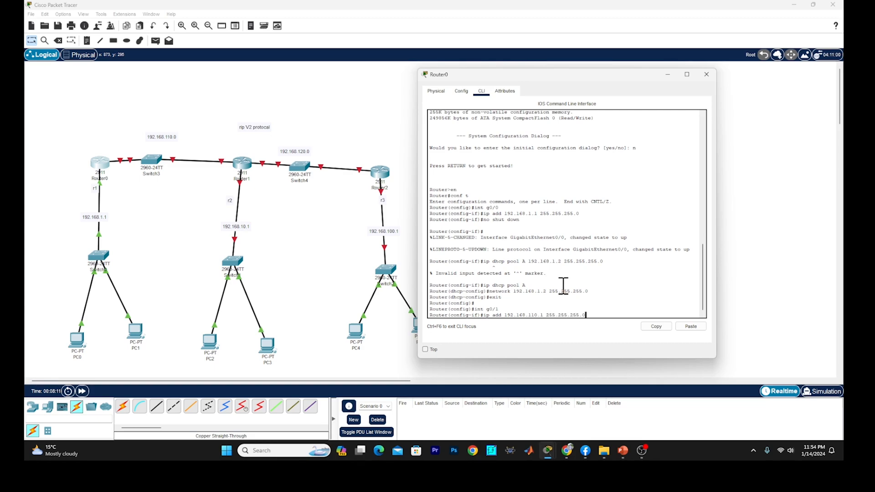
{"action": "key", "text": "Return"}
Enable Router0's g0/1 interface with no shut down
{"action": "type", "text": "no s"}
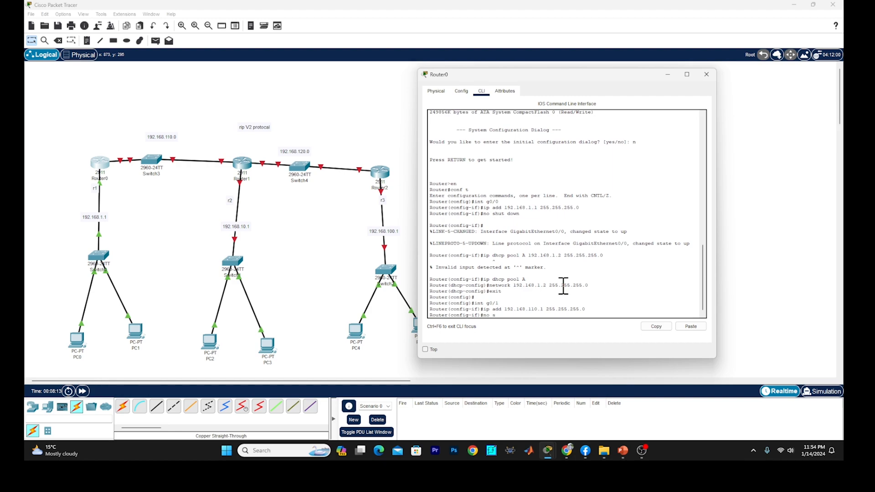
{"action": "type", "text": "hut down"}
{"action": "key", "text": "Return"}
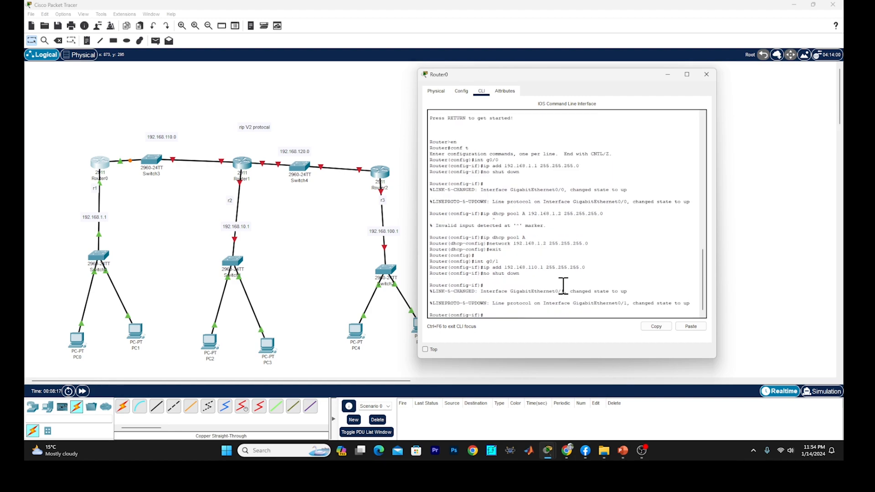
Open Notepad with a new blank document
{"action": "left_click", "coordinate": [259, 450]}
{"action": "type", "text": "note"}
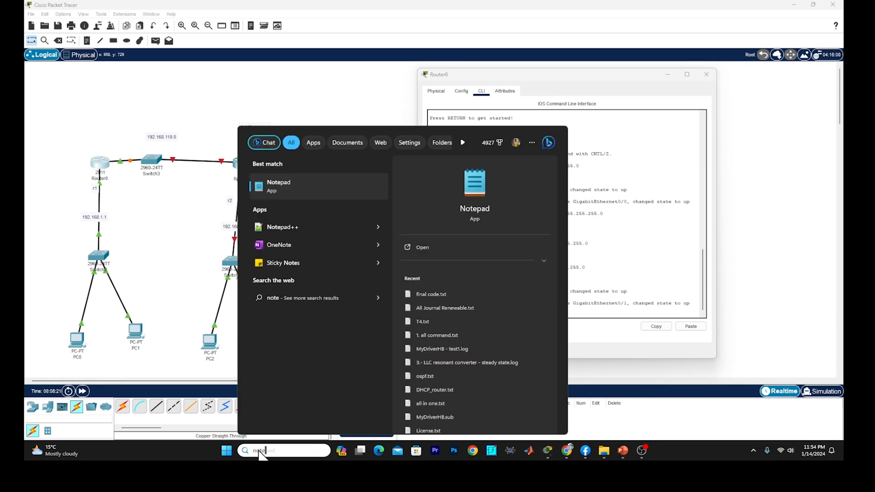
{"action": "left_click", "coordinate": [313, 182]}
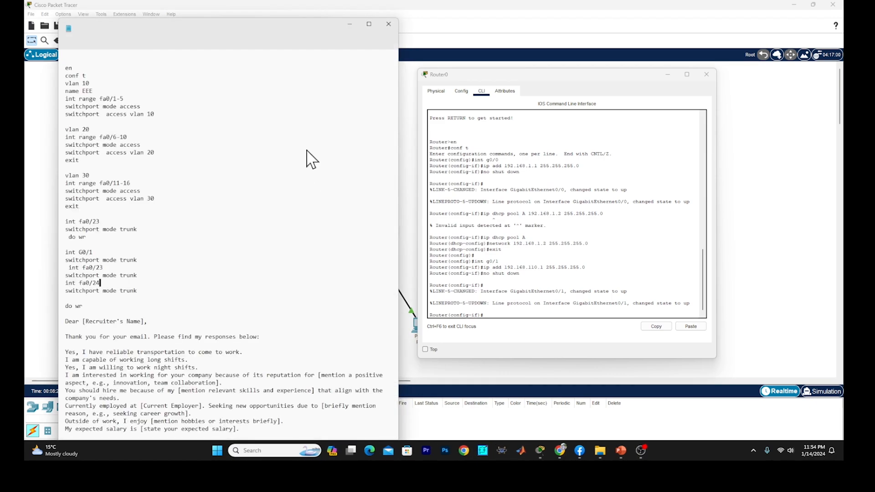
{"action": "left_click", "coordinate": [317, 29]}
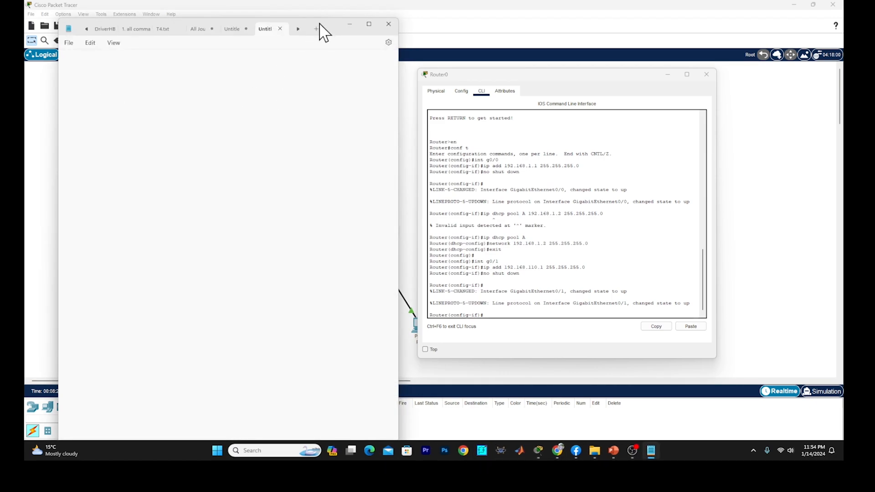
Copy Router0's configuration session, from the en command to the last prompt, into the blank Notepad document
{"action": "left_click_drag", "start_coordinate": [513, 314], "coordinate": [429, 139]}
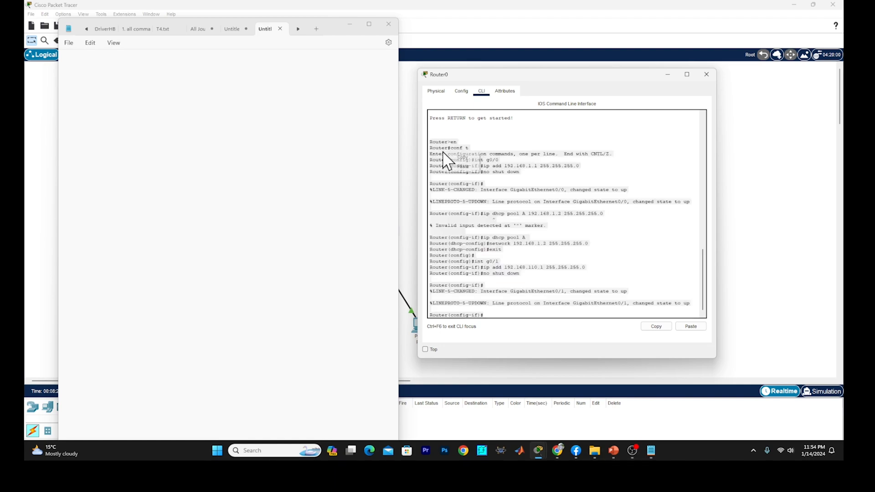
{"action": "right_click", "coordinate": [445, 155]}
{"action": "left_click", "coordinate": [462, 157]}
{"action": "left_click", "coordinate": [208, 119]}
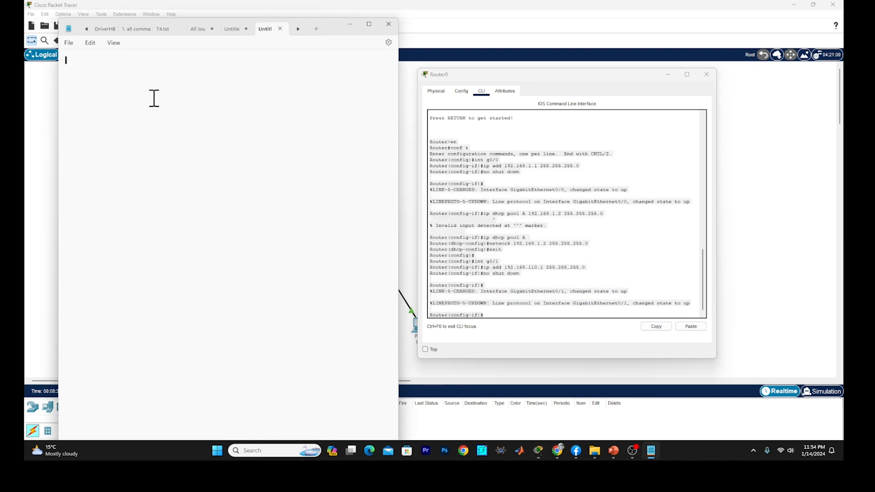
{"action": "key", "text": "ctrl+v"}
Move the Notepad window clear of the topology and close the Router0 window
{"action": "left_click_drag", "start_coordinate": [329, 35], "coordinate": [737, 69]}
{"action": "left_click", "coordinate": [707, 75]}
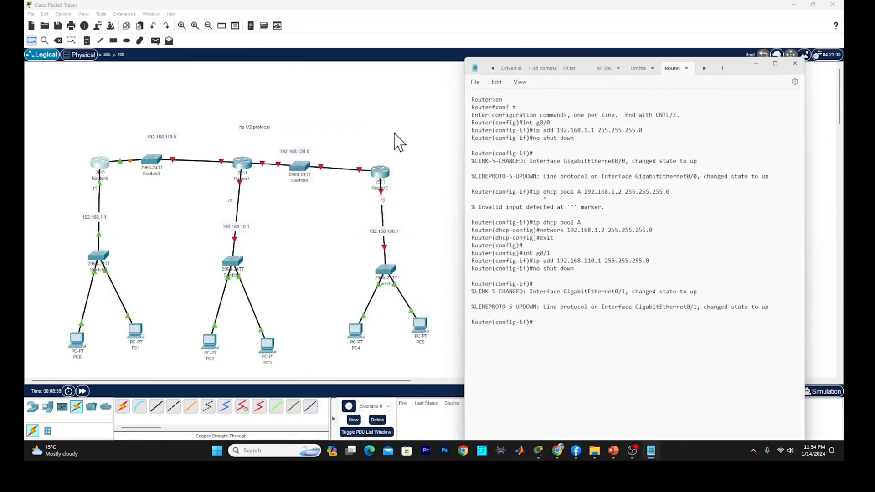
Renew PC0's IPv4 settings by switching its IP configuration to static and back to DHCP, checking the assigned values
{"action": "left_click", "coordinate": [78, 341]}
{"action": "left_click", "coordinate": [343, 149]}
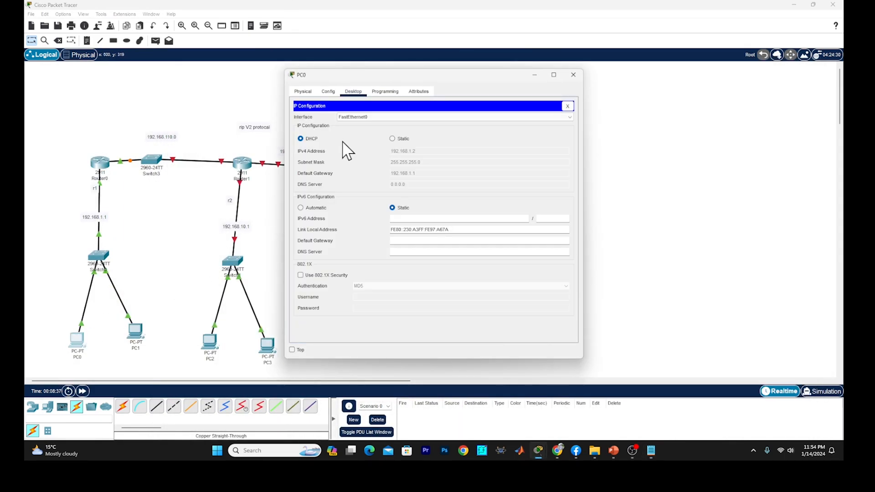
{"action": "left_click", "coordinate": [391, 139]}
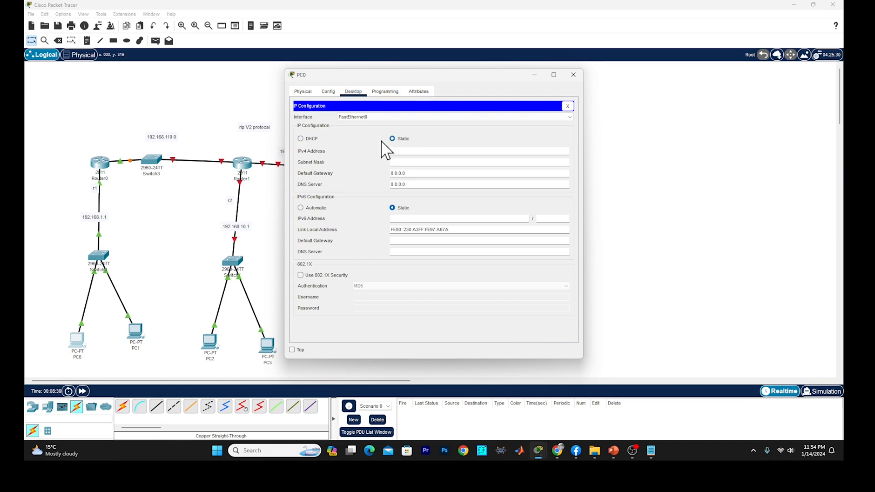
{"action": "left_click", "coordinate": [301, 138]}
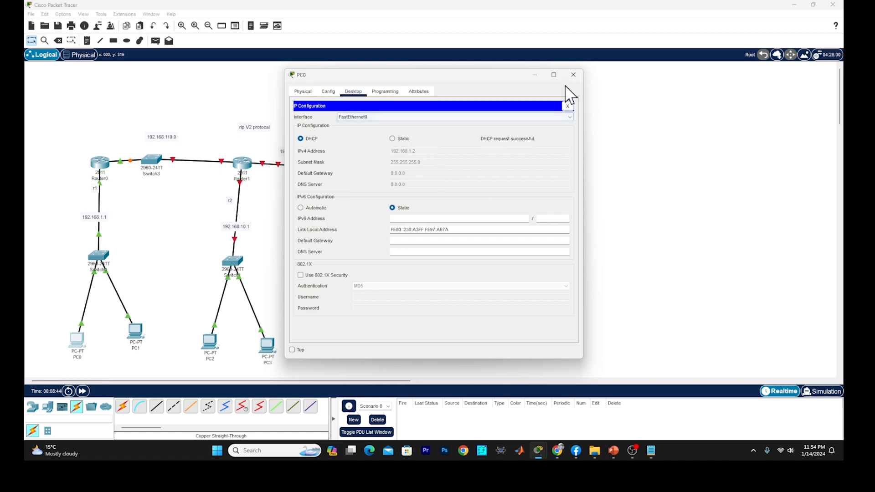
{"action": "left_click", "coordinate": [535, 75]}
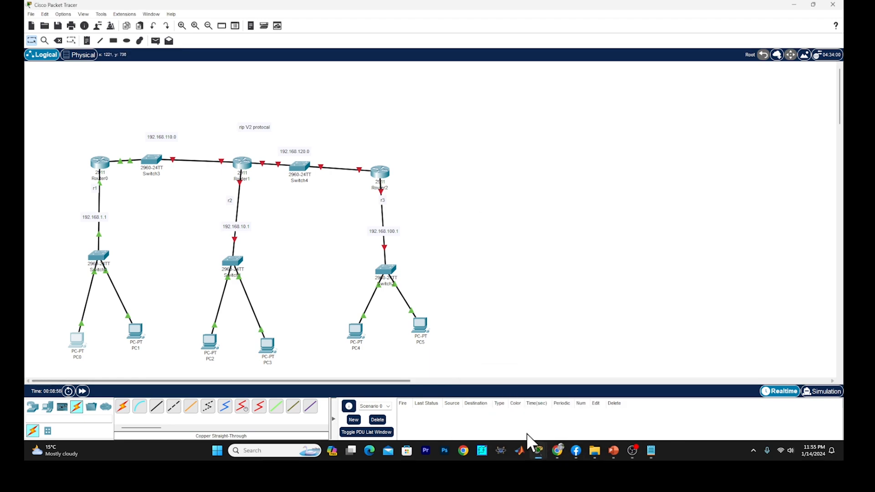
{"action": "mouse_move", "coordinate": [538, 450]}
{"action": "left_click", "coordinate": [568, 419]}
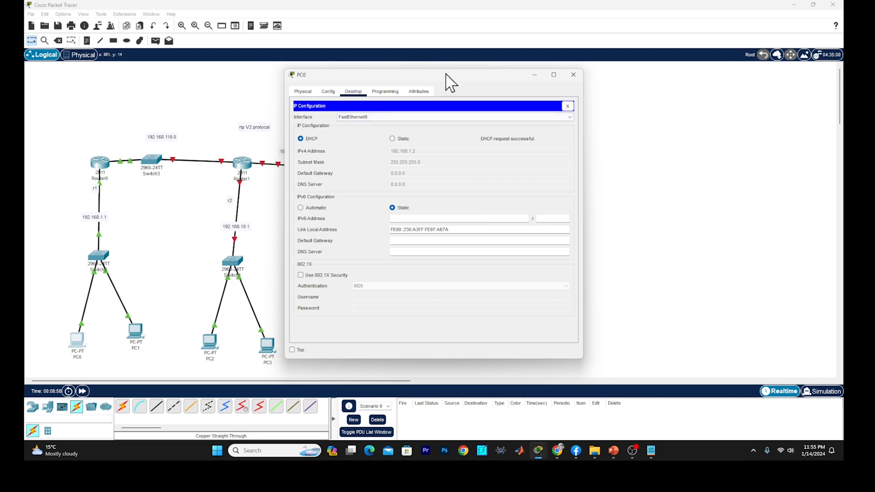
{"action": "left_click", "coordinate": [620, 74]}
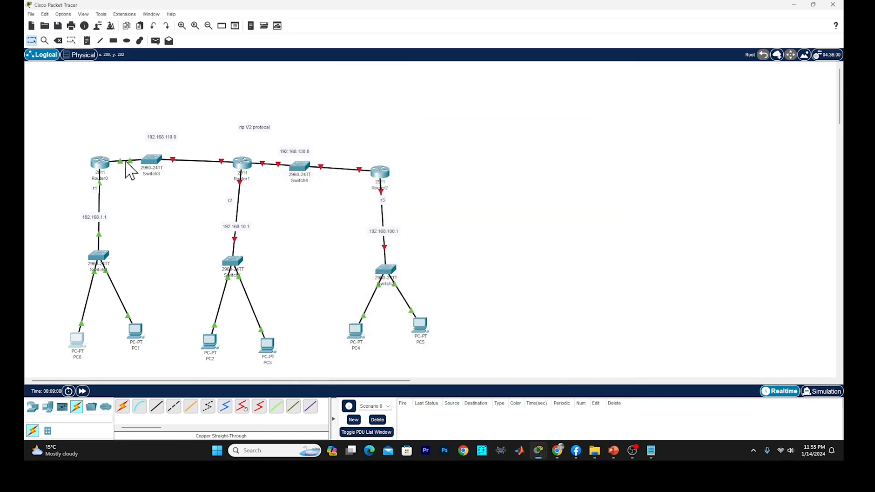
Open Router0's command line and re-enter the configuration of DHCP pool A
{"action": "left_click", "coordinate": [99, 165]}
{"action": "left_click_drag", "start_coordinate": [488, 82], "coordinate": [552, 84]}
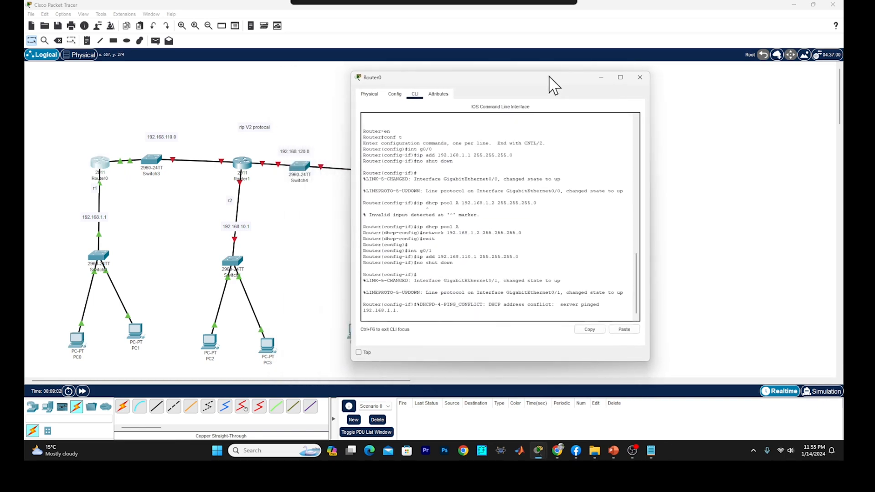
{"action": "left_click", "coordinate": [423, 320]}
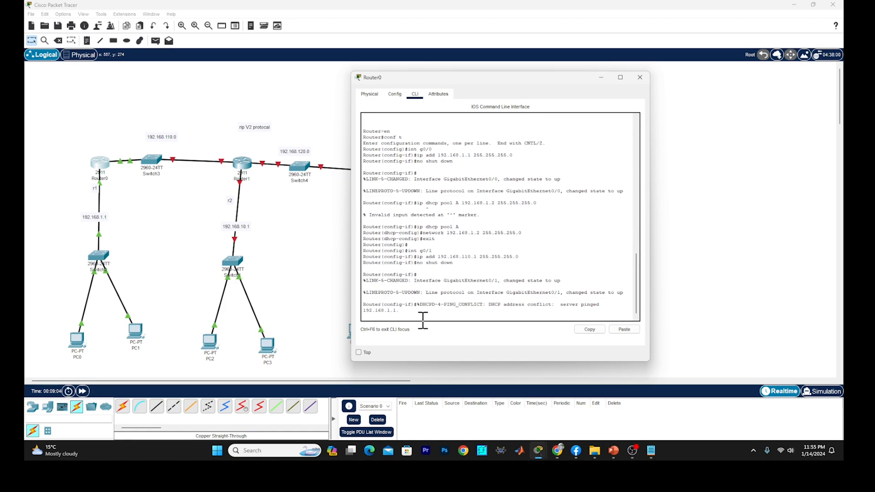
{"action": "key", "text": "Return"}
{"action": "key", "text": "Up"}
{"action": "key", "text": "Up"}
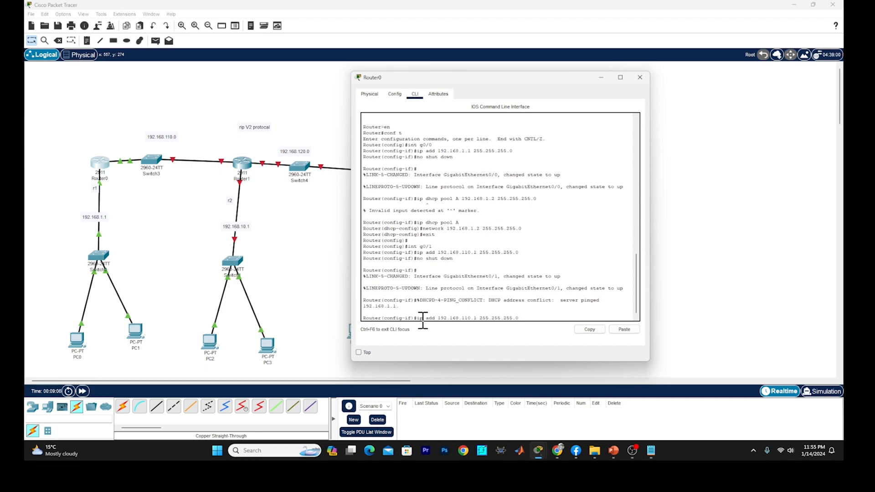
{"action": "key", "text": "Up"}
{"action": "key", "text": "Up"}
{"action": "key", "text": "Return"}
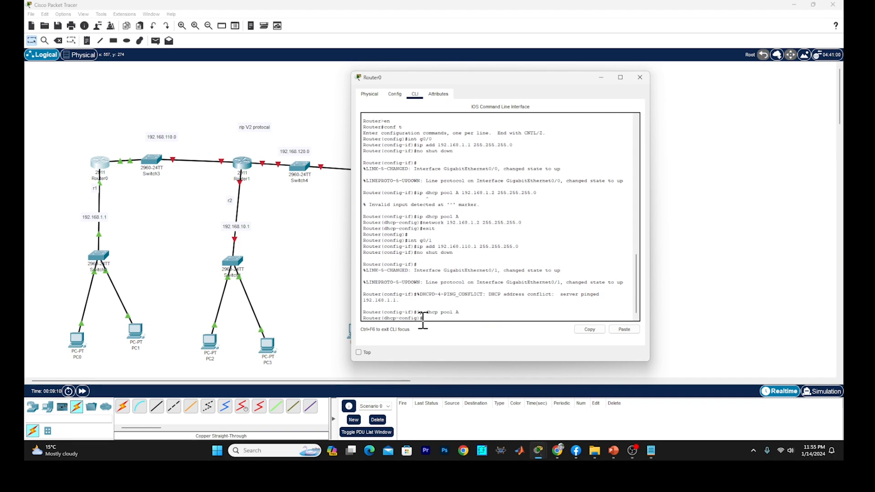
Try the command ip add 192.168.110.1 255.255.255.0 inside Router0's DHCP pool configuration
{"action": "key", "text": "Up"}
{"action": "key", "text": "Up"}
{"action": "key", "text": "Return"}
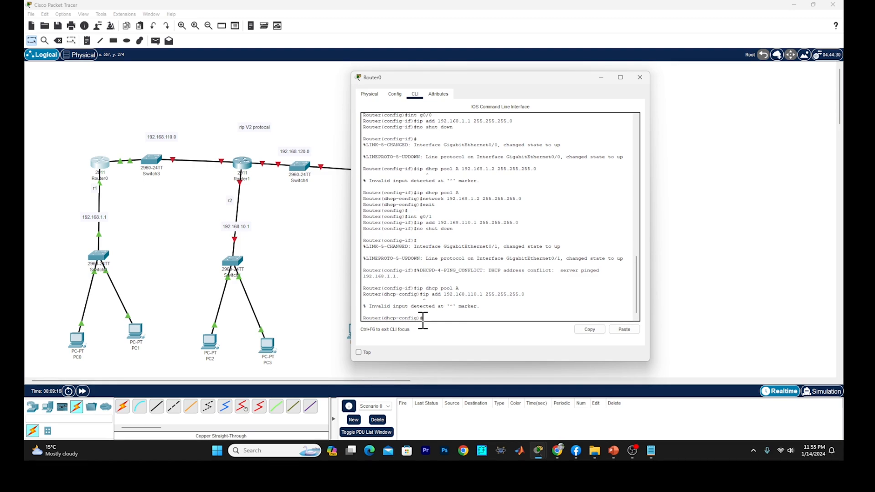
Reissue ip dhcp pool A on Router0 and set its network to 192.168.1.2 255.255.255.0
{"action": "key", "text": "Up"}
{"action": "key", "text": "Up"}
{"action": "key", "text": "Up"}
{"action": "key", "text": "Up"}
{"action": "key", "text": "Up"}
{"action": "key", "text": "Up"}
{"action": "key", "text": "Up"}
{"action": "key", "text": "Return"}
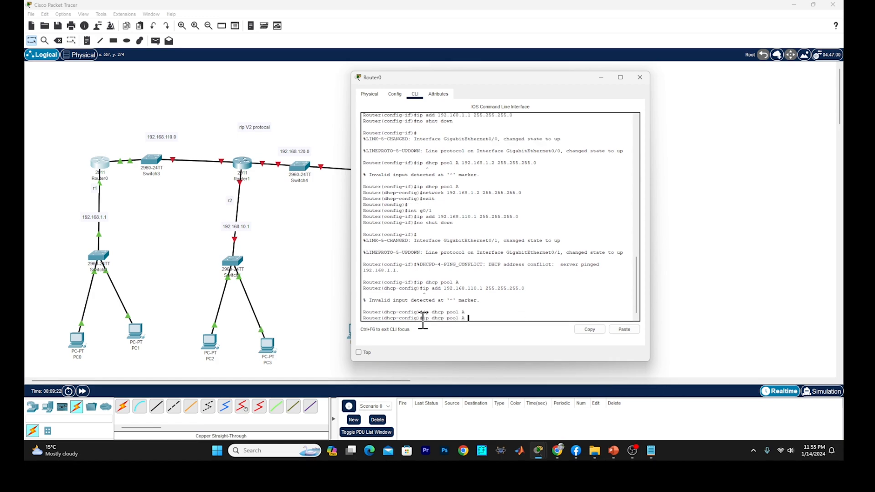
{"action": "key", "text": "Up"}
{"action": "key", "text": "Up"}
{"action": "key", "text": "Up"}
{"action": "key", "text": "Return"}
{"action": "key", "text": "Up"}
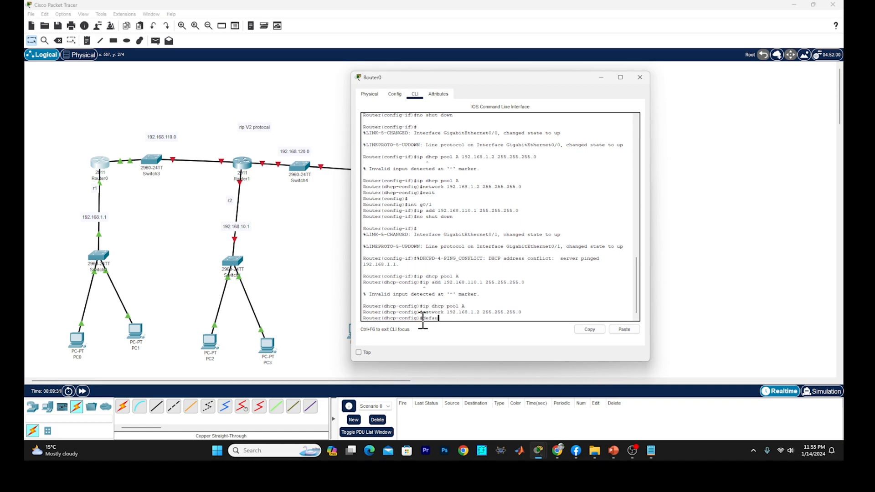
Set the DHCP pool's default-router to 192.168.1.1 on Router0 and exit the pool configuration
{"action": "key", "text": "Return"}
{"action": "key", "text": "Up"}
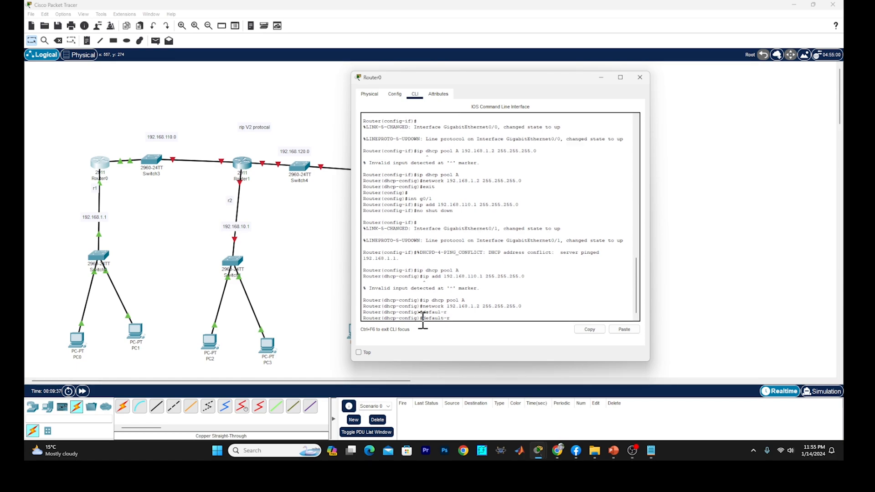
{"action": "key", "text": "Tab"}
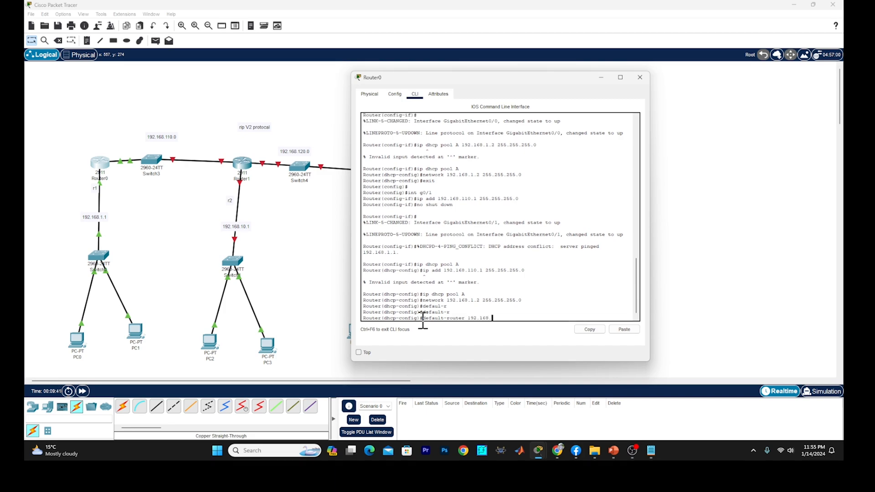
{"action": "key", "text": "Return"}
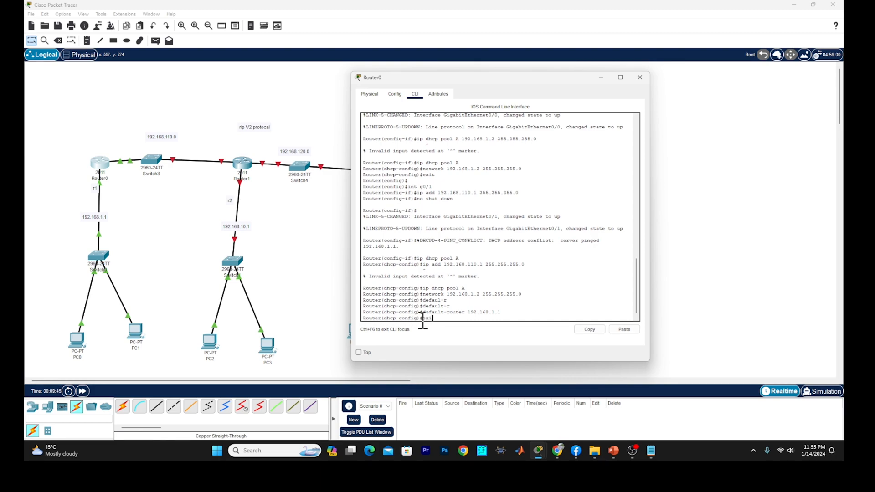
{"action": "type", "text": "exit"}
{"action": "key", "text": "Return"}
{"action": "key", "text": "Return"}
{"action": "key", "text": "Return"}
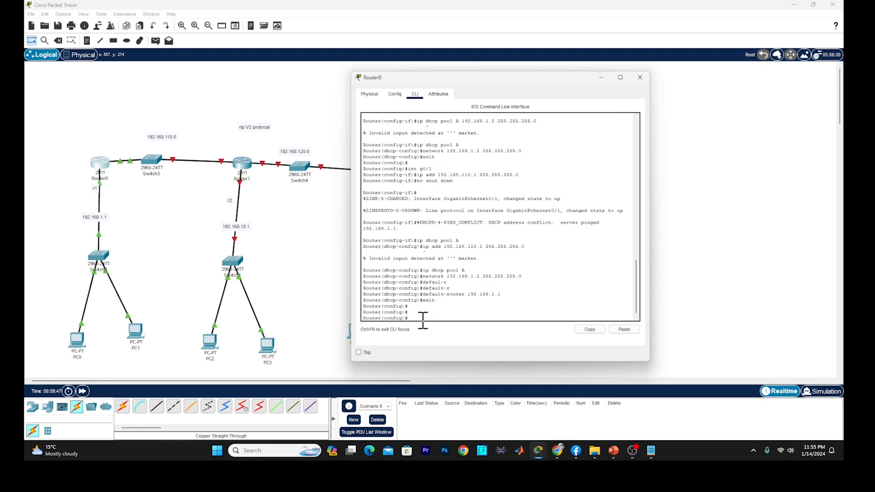
Set PC1's IP configuration to DHCP and close its window
{"action": "left_click", "coordinate": [135, 332]}
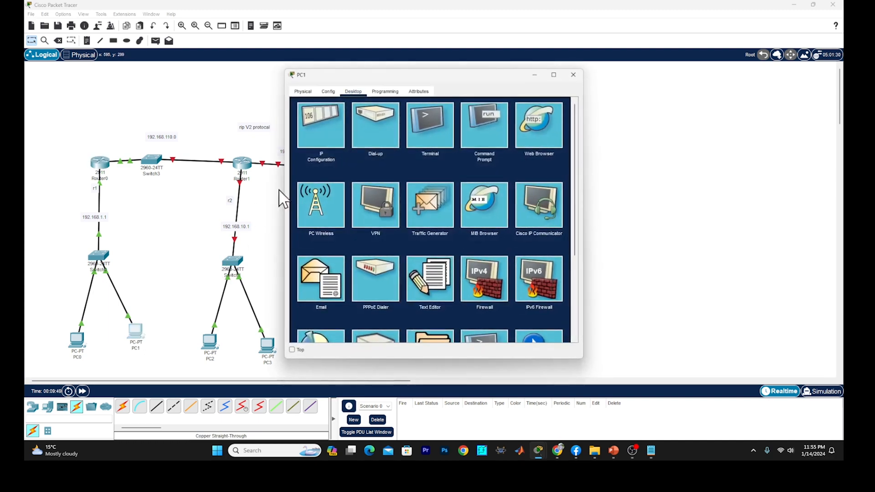
{"action": "left_click", "coordinate": [335, 145]}
{"action": "left_click", "coordinate": [393, 139]}
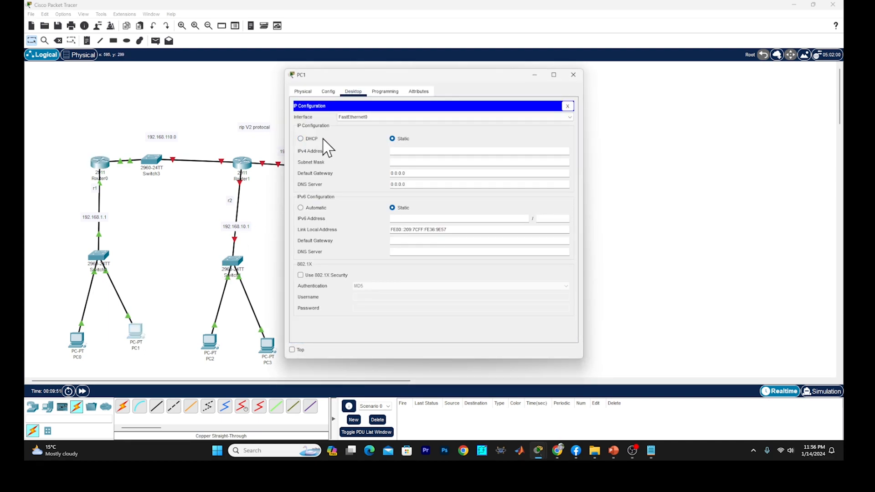
{"action": "left_click", "coordinate": [301, 139]}
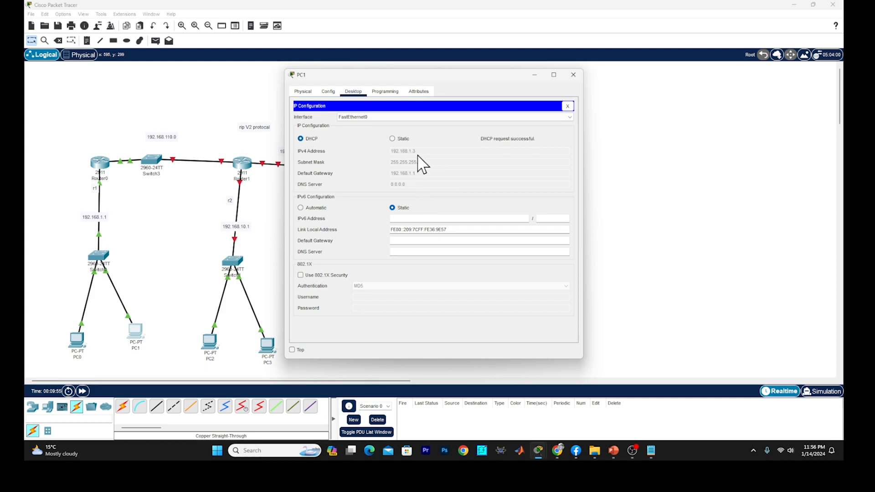
{"action": "left_click", "coordinate": [573, 76]}
Request PC0's address again by switching its IP configuration to static and back to DHCP, and close its window
{"action": "left_click", "coordinate": [75, 339]}
{"action": "left_click", "coordinate": [322, 134]}
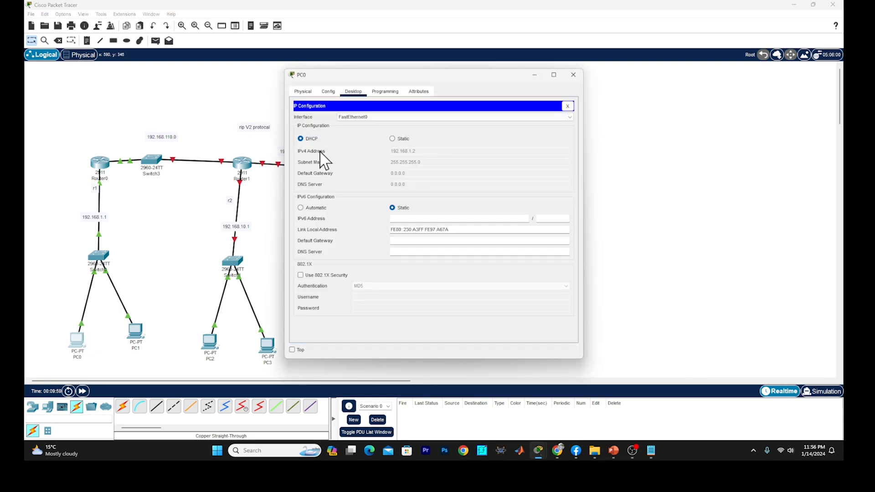
{"action": "left_click", "coordinate": [392, 138]}
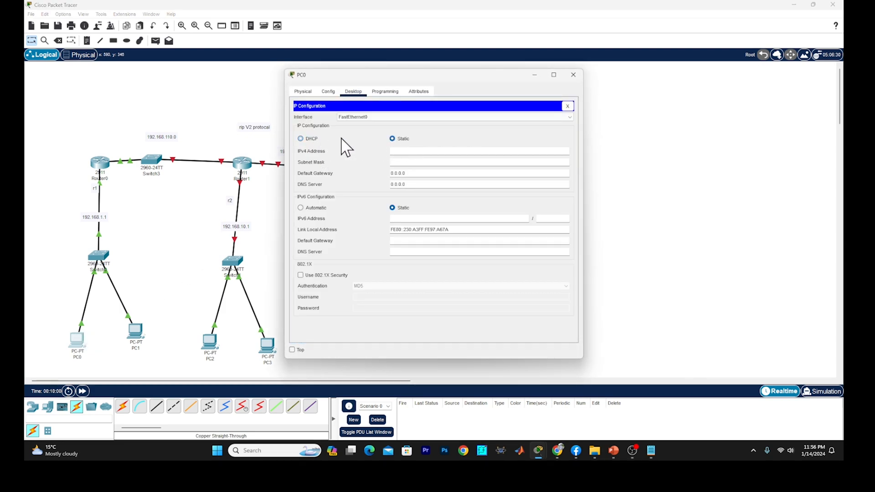
{"action": "left_click", "coordinate": [301, 139]}
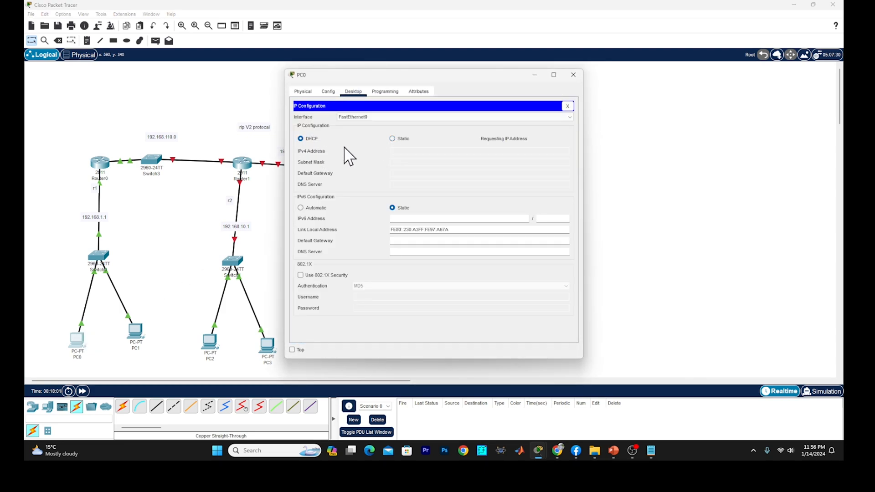
{"action": "left_click", "coordinate": [574, 75]}
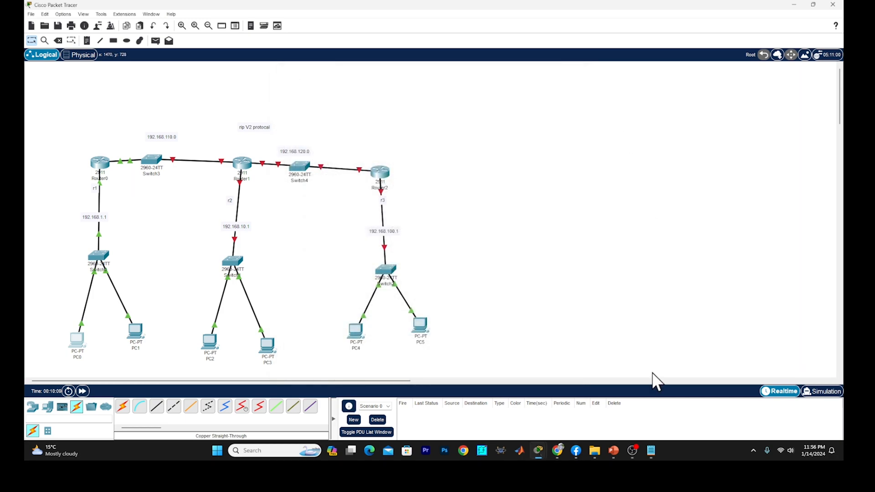
{"action": "mouse_move", "coordinate": [609, 460]}
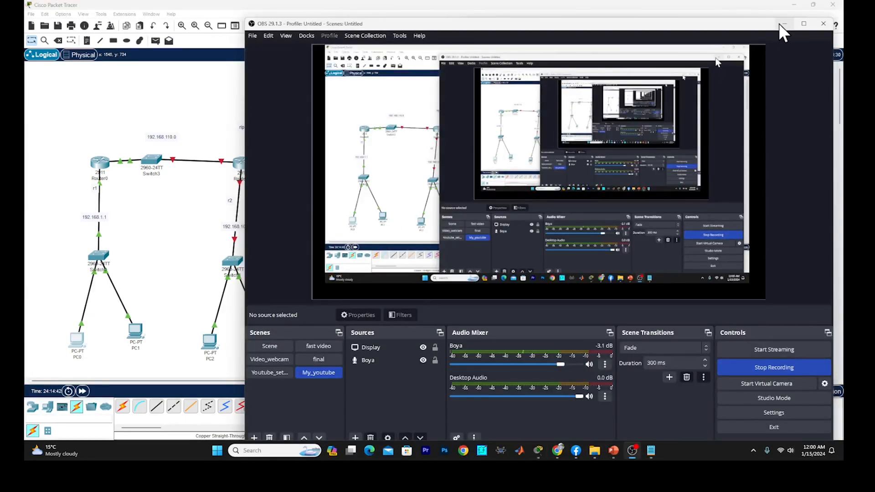
{"action": "left_click", "coordinate": [777, 23]}
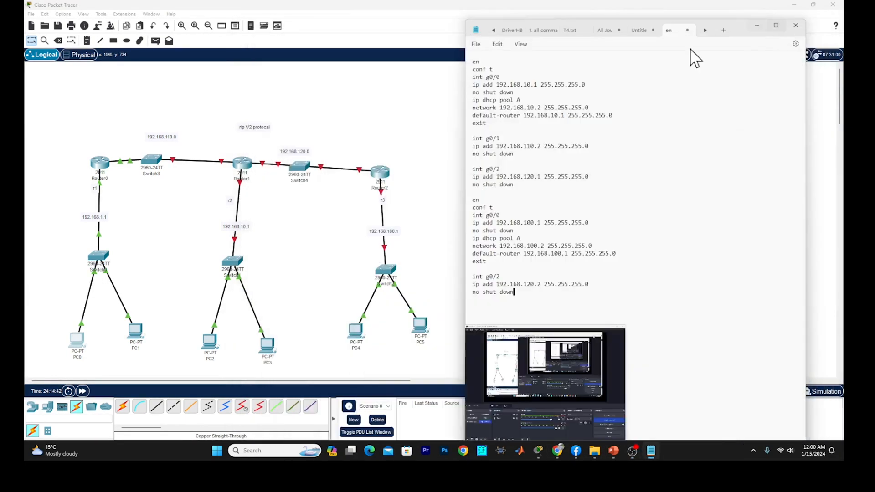
Open Router1's command line and decline the initial configuration dialog with n
{"action": "left_click", "coordinate": [246, 169]}
{"action": "left_click", "coordinate": [351, 97]}
{"action": "left_click_drag", "start_coordinate": [385, 78], "coordinate": [330, 76]}
{"action": "left_click", "coordinate": [447, 309]}
{"action": "type", "text": "n"}
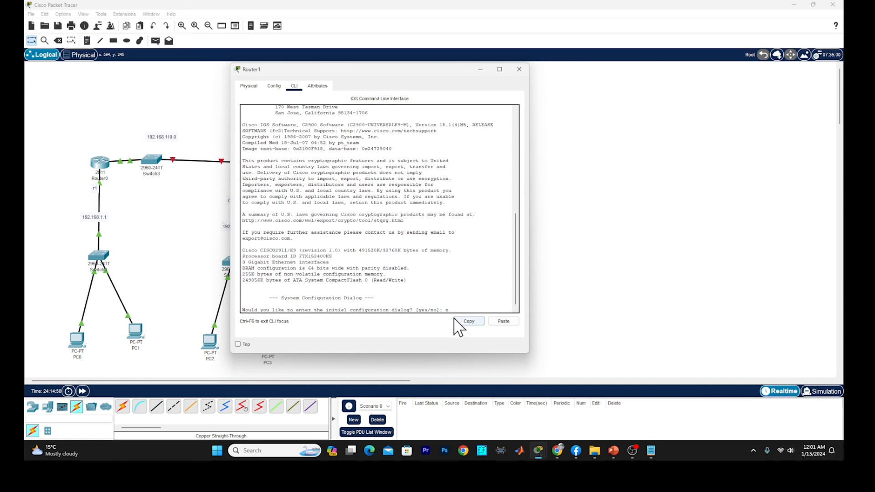
{"action": "key", "text": "Return"}
Switch to Notepad and copy Router1's g0/0 and DHCP pool block, from en to the first exit
{"action": "left_click", "coordinate": [651, 451]}
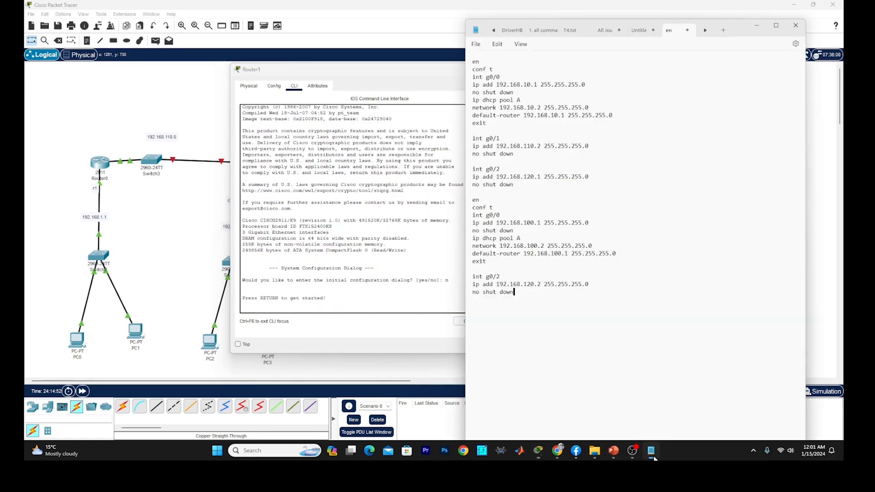
{"action": "left_click_drag", "start_coordinate": [496, 127], "coordinate": [474, 71]}
{"action": "right_click", "coordinate": [483, 85]}
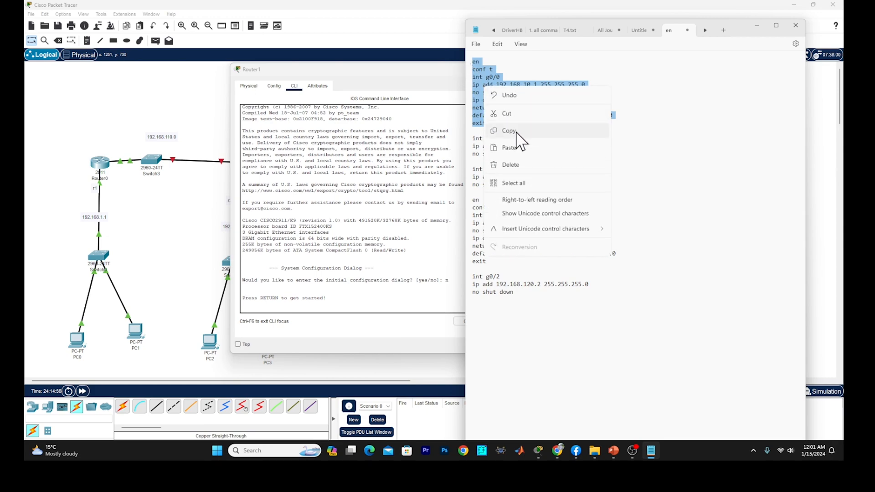
{"action": "left_click", "coordinate": [521, 141]}
Start Router1's command line session and paste the copied g0/0 and DHCP pool A commands into it
{"action": "left_click", "coordinate": [419, 89]}
{"action": "left_click_drag", "start_coordinate": [414, 76], "coordinate": [559, 66]}
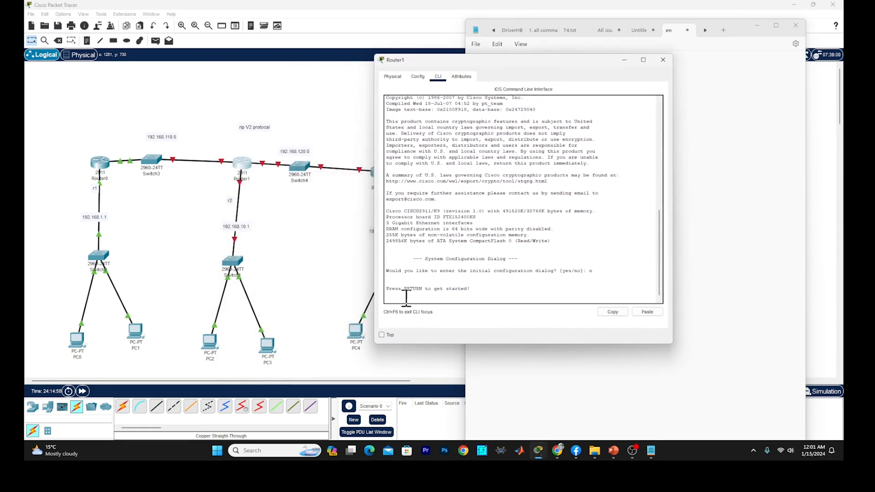
{"action": "key", "text": "Return"}
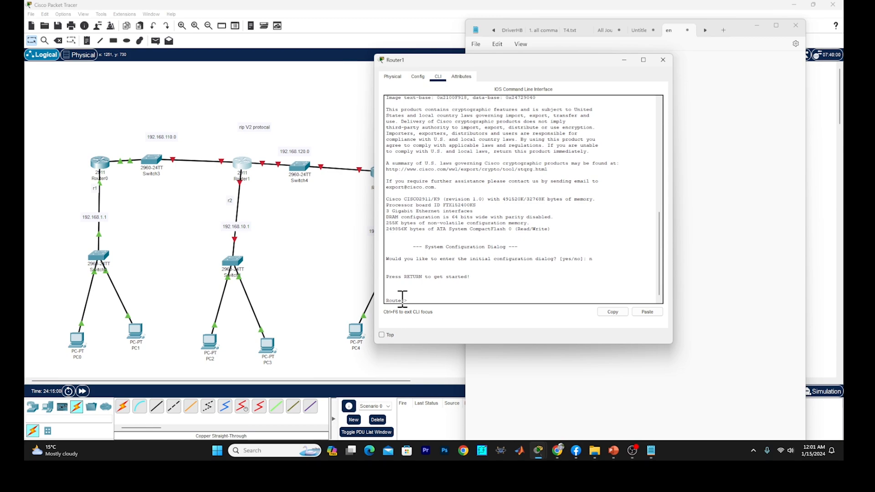
{"action": "right_click", "coordinate": [409, 302]}
{"action": "left_click", "coordinate": [437, 322]}
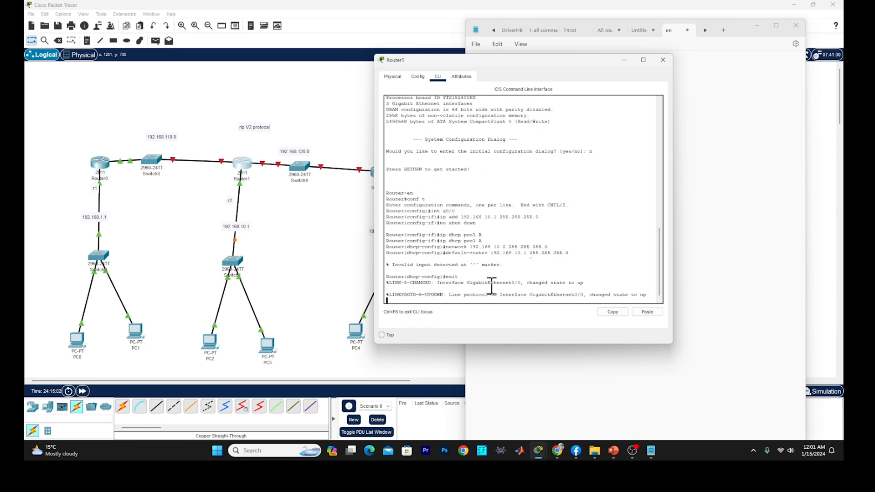
{"action": "key", "text": "Return"}
{"action": "key", "text": "Return"}
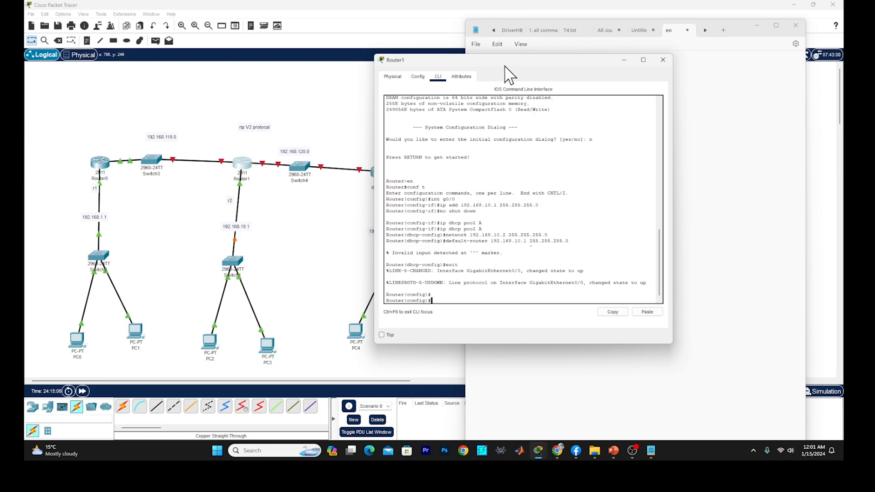
Move Router1's window aside and copy its g0/1 block in Notepad, from int g0/1 to no shut down
{"action": "left_click_drag", "start_coordinate": [505, 66], "coordinate": [313, 52]}
{"action": "left_click", "coordinate": [529, 158]}
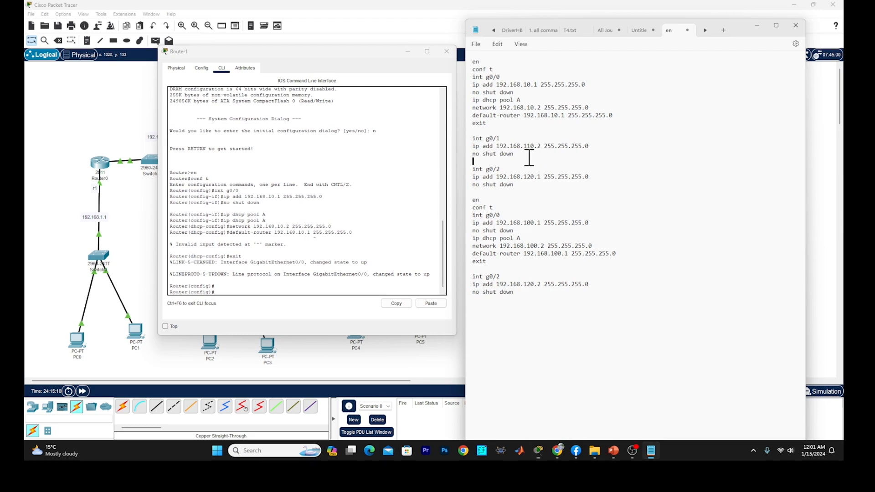
{"action": "left_click_drag", "start_coordinate": [514, 154], "coordinate": [473, 138]}
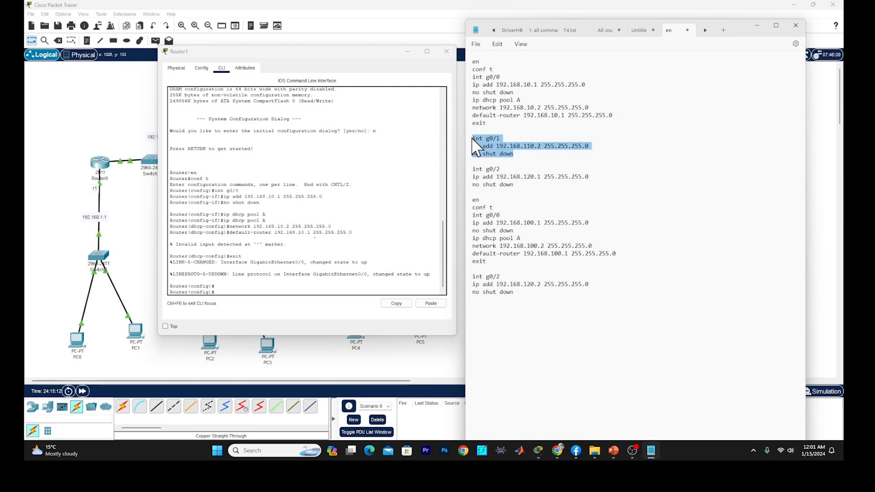
{"action": "right_click", "coordinate": [493, 147]}
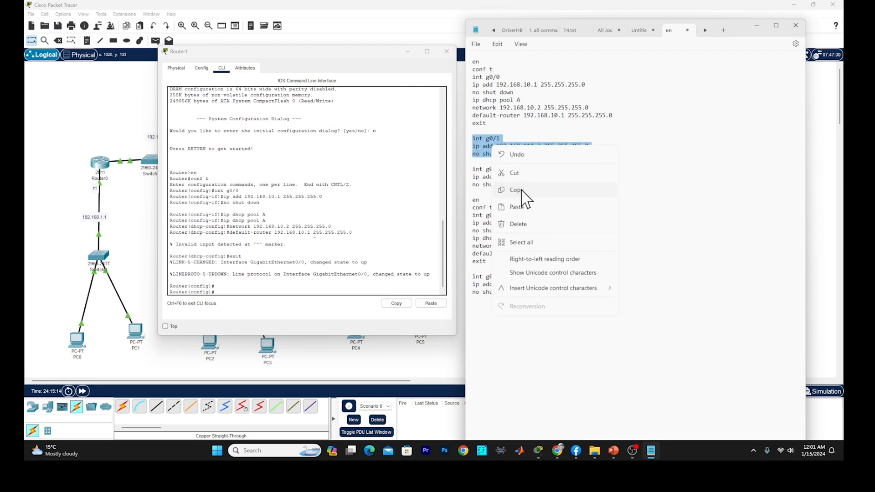
{"action": "left_click", "coordinate": [520, 190]}
Exit and re-enter Router1's configuration mode with conf t, and paste the g0/1 commands assigning 192.168.110.2 255.255.255.0
{"action": "left_click", "coordinate": [237, 292]}
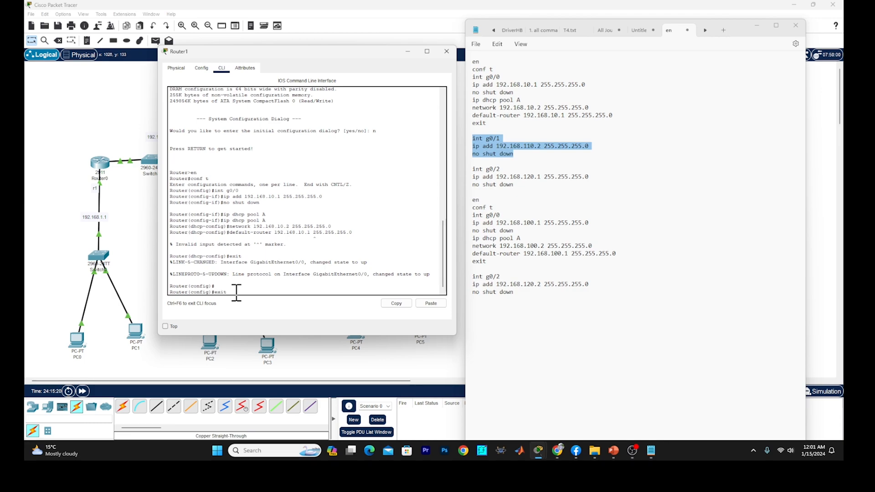
{"action": "type", "text": "exit"}
{"action": "key", "text": "Return"}
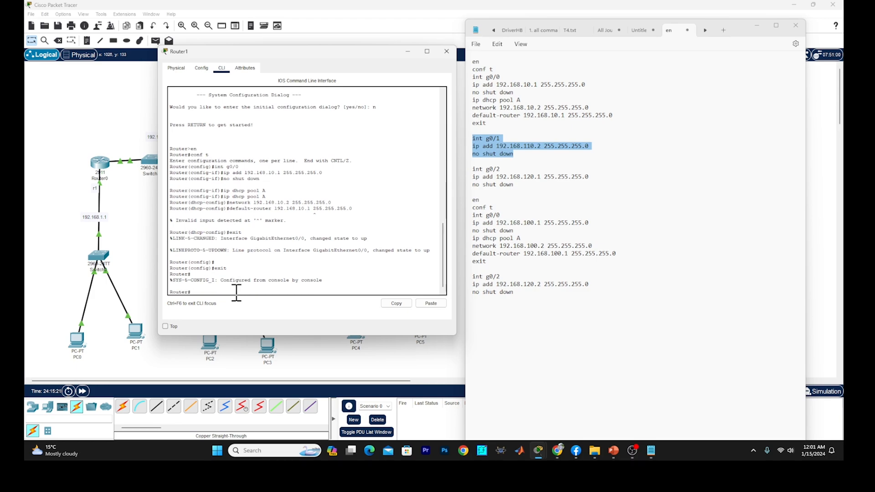
{"action": "type", "text": "conf t"}
{"action": "key", "text": "Return"}
{"action": "right_click", "coordinate": [236, 295]}
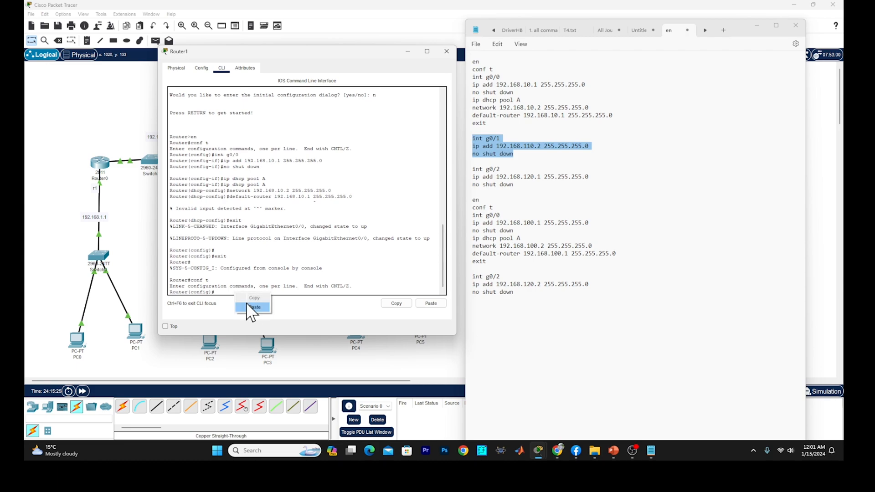
{"action": "left_click", "coordinate": [252, 306]}
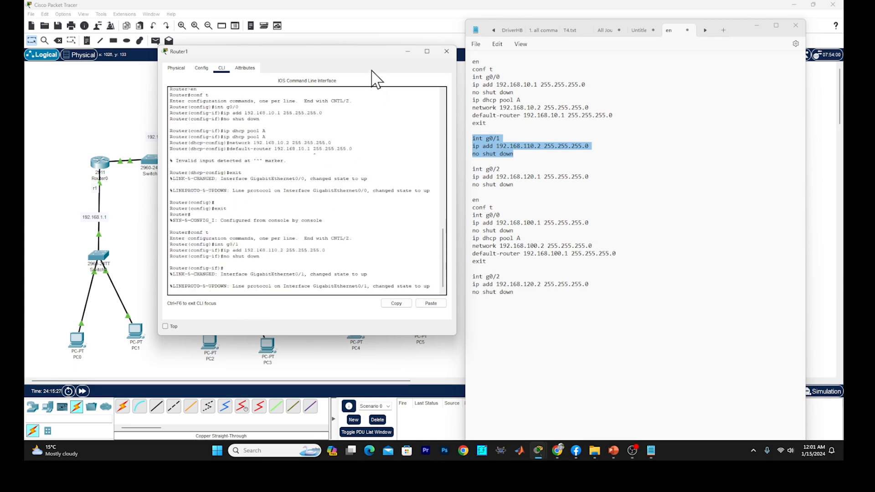
{"action": "left_click_drag", "start_coordinate": [359, 52], "coordinate": [573, 60]}
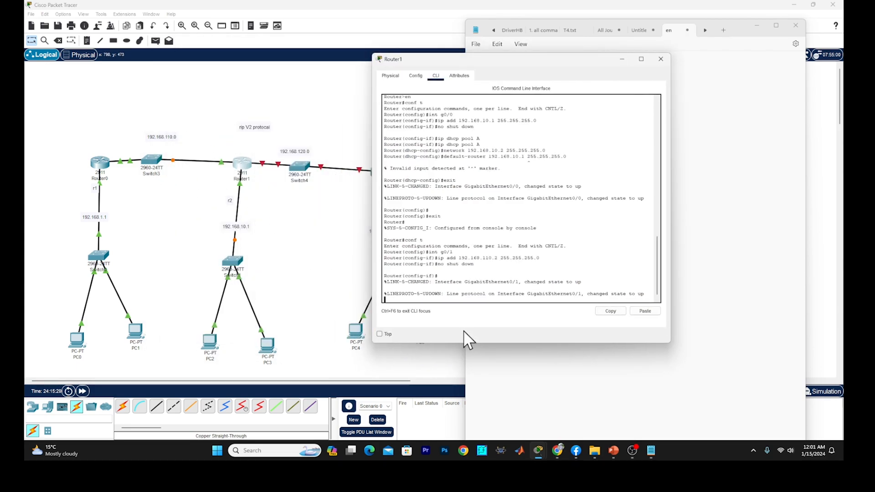
{"action": "left_click", "coordinate": [440, 299]}
{"action": "key", "text": "Return"}
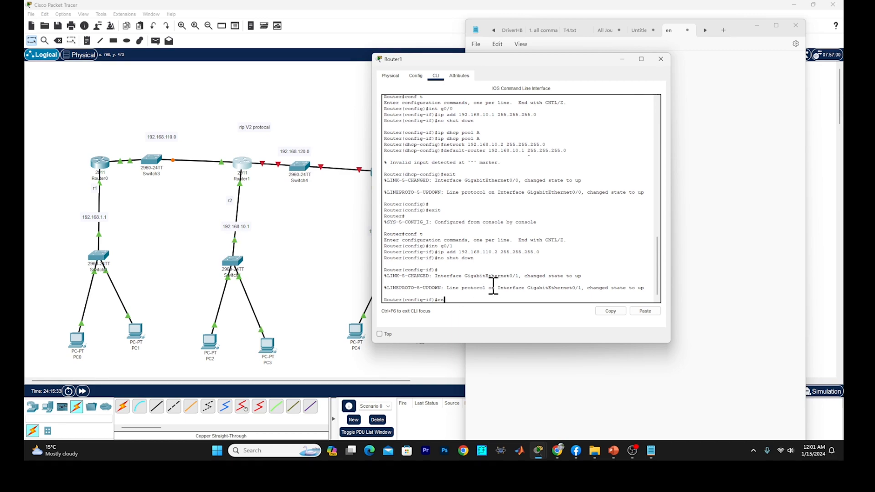
Minimise Router1's window and request PC2's address again by switching its IP configuration to static and back to DHCP, and put PC2's window away
{"action": "left_click", "coordinate": [622, 59]}
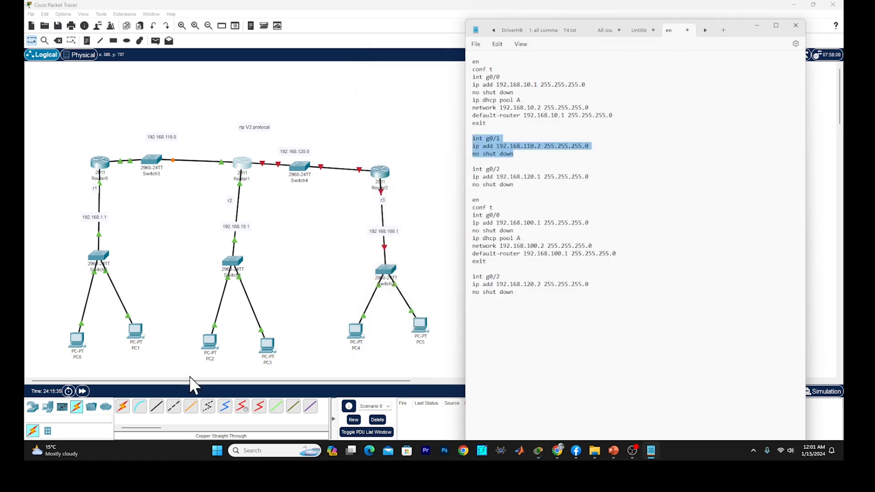
{"action": "left_click", "coordinate": [207, 349]}
{"action": "left_click", "coordinate": [330, 146]}
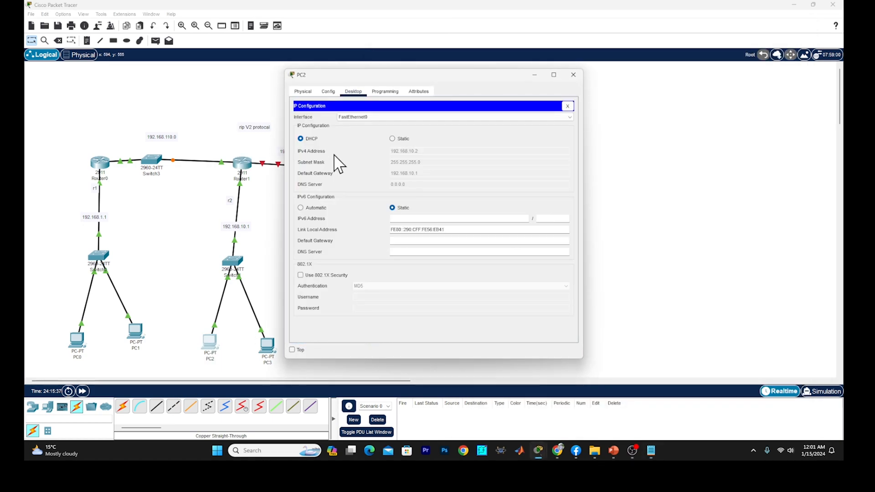
{"action": "left_click", "coordinate": [392, 139]}
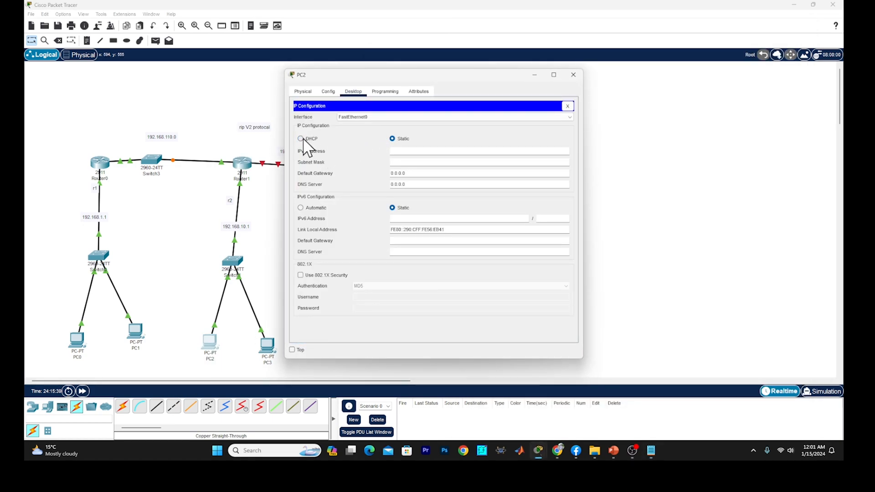
{"action": "left_click", "coordinate": [301, 139]}
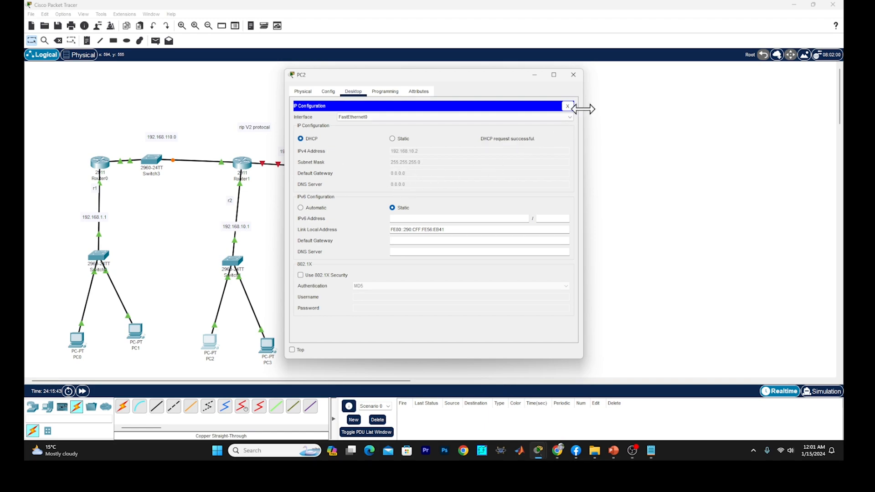
{"action": "left_click", "coordinate": [649, 446]}
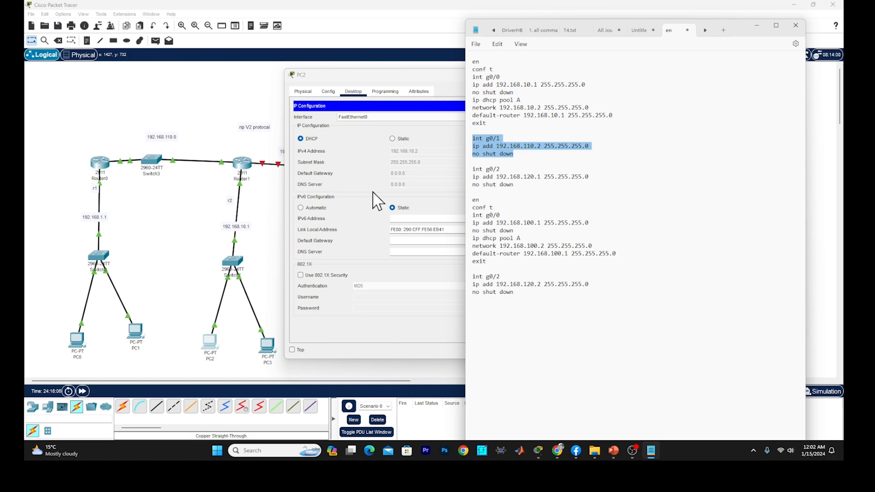
{"action": "left_click", "coordinate": [426, 85]}
{"action": "left_click", "coordinate": [544, 75]}
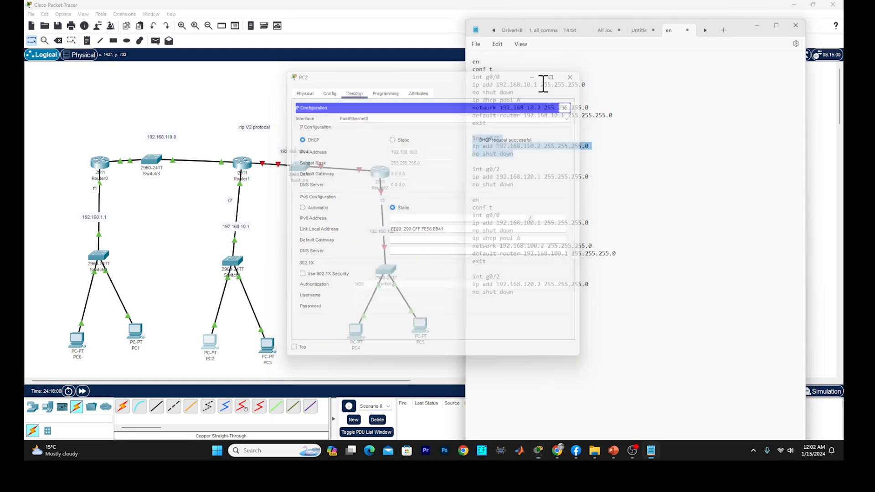
Reopen Router1's command line and examine the default-router line of DHCP pool A in the earlier output
{"action": "left_click", "coordinate": [241, 170]}
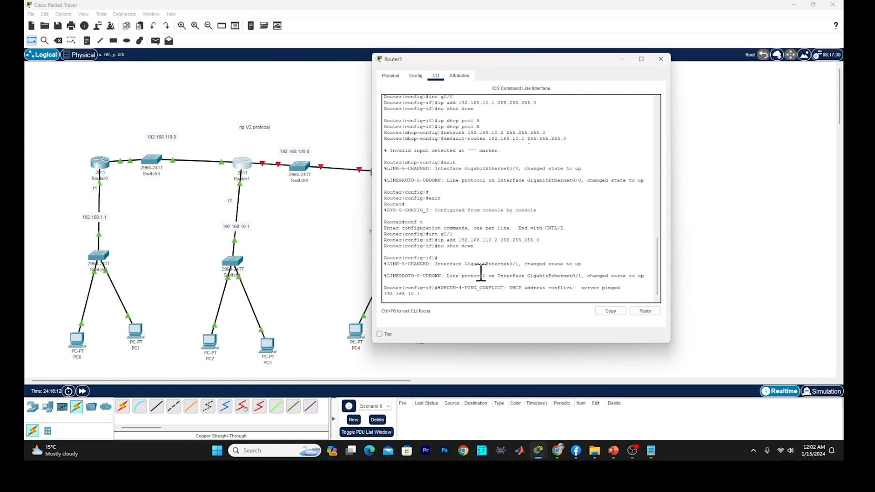
{"action": "scroll", "coordinate": [481, 273], "scroll_direction": "down", "scroll_amount": 1}
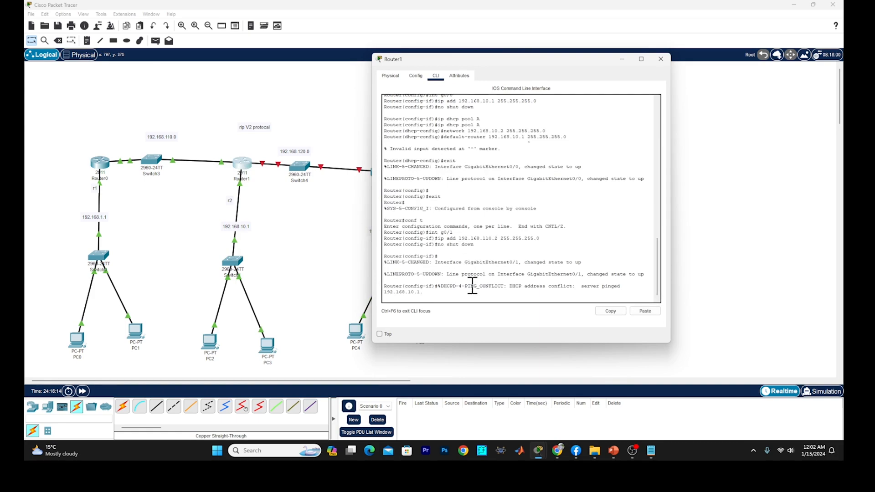
{"action": "scroll", "coordinate": [473, 278], "scroll_direction": "up", "scroll_amount": 2}
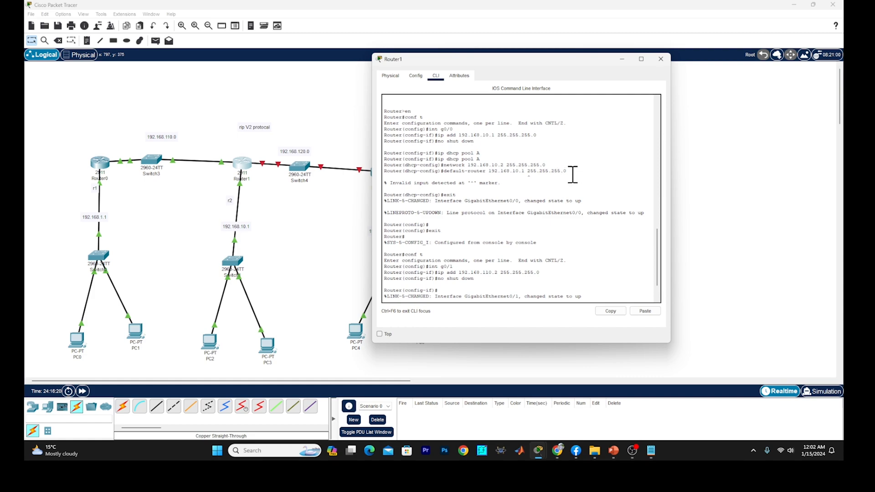
{"action": "left_click_drag", "start_coordinate": [573, 175], "coordinate": [448, 174]}
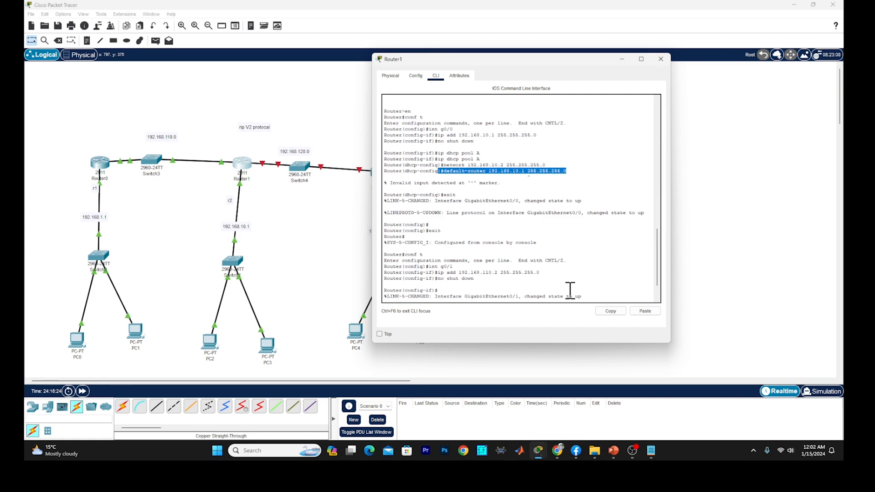
{"action": "left_click", "coordinate": [597, 295]}
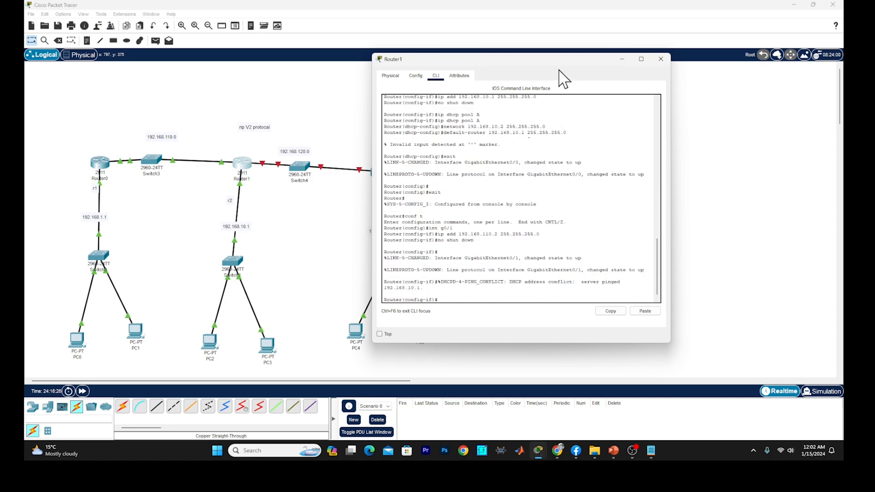
Move Router1's window aside and switch to Notepad with the prepared router commands
{"action": "left_click_drag", "start_coordinate": [564, 60], "coordinate": [407, 53]}
{"action": "left_click", "coordinate": [637, 449]}
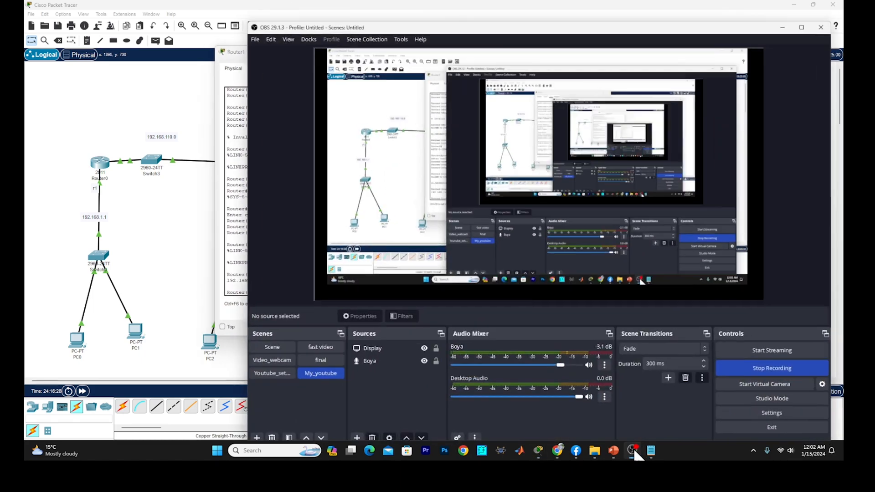
{"action": "left_click", "coordinate": [637, 448]}
{"action": "left_click", "coordinate": [651, 451]}
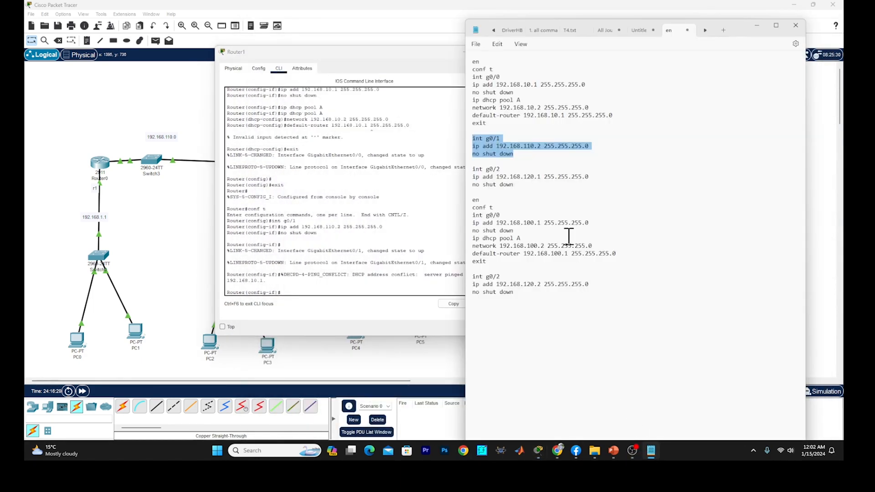
{"action": "left_click", "coordinate": [522, 160]}
{"action": "left_click_drag", "start_coordinate": [503, 132], "coordinate": [467, 63]}
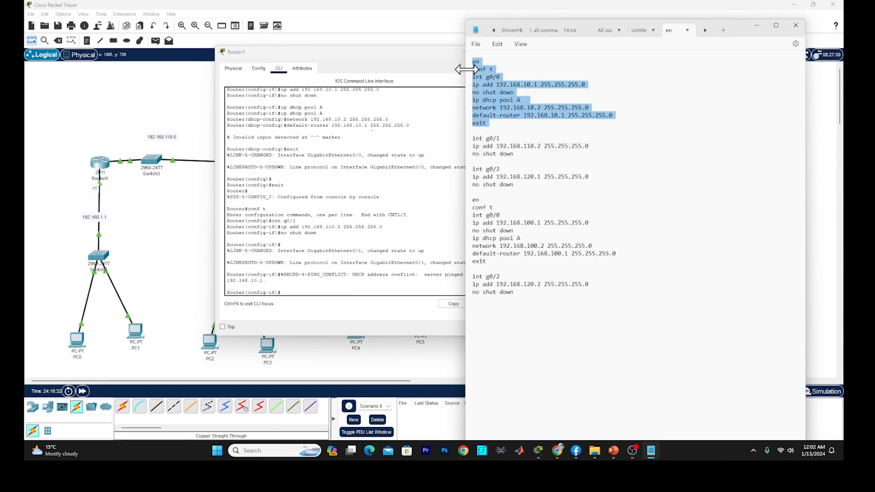
{"action": "right_click", "coordinate": [496, 94]}
{"action": "left_click", "coordinate": [508, 132]}
{"action": "left_click_drag", "start_coordinate": [529, 100], "coordinate": [464, 73]}
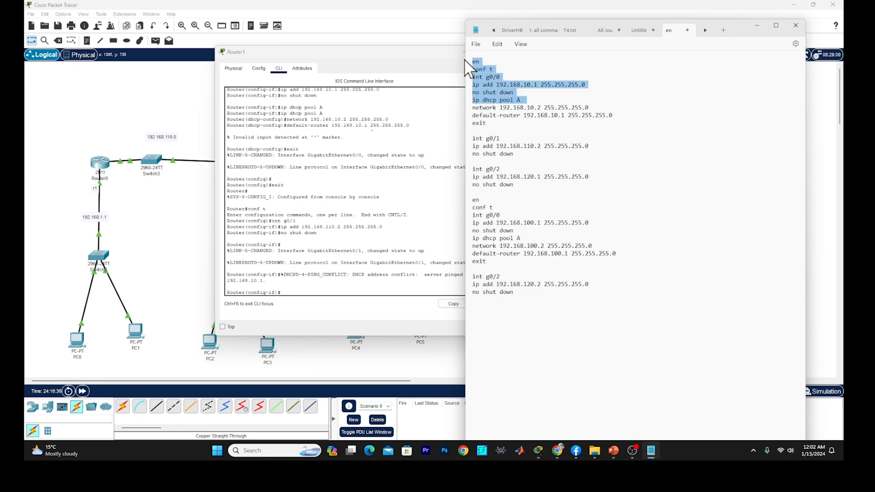
{"action": "right_click", "coordinate": [492, 78]}
{"action": "left_click", "coordinate": [683, 130]}
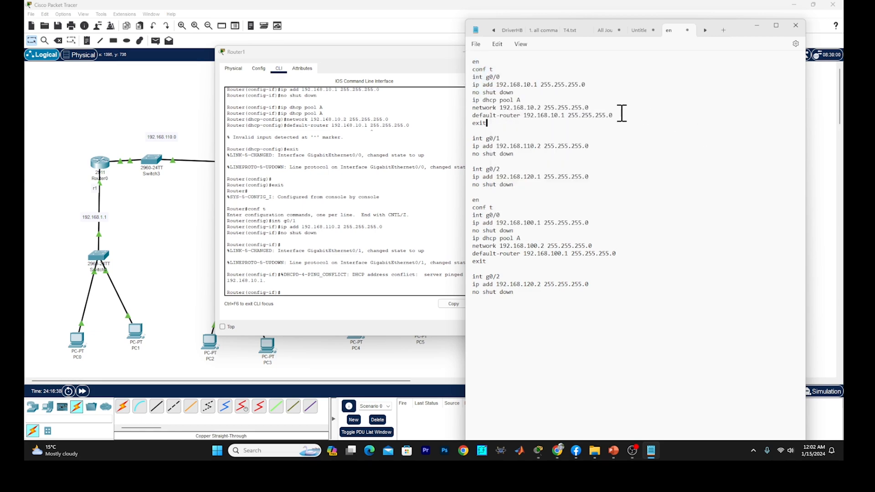
{"action": "left_click_drag", "start_coordinate": [593, 108], "coordinate": [472, 61]}
{"action": "right_click", "coordinate": [485, 72]}
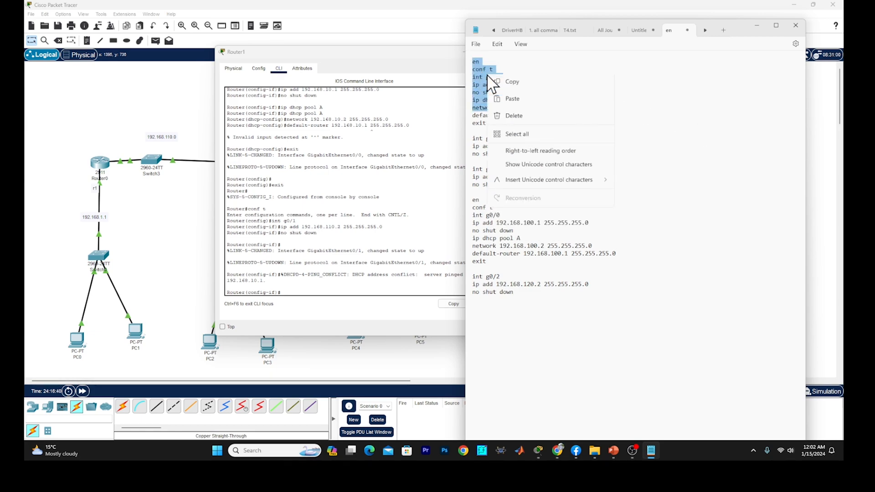
{"action": "left_click", "coordinate": [511, 119]}
{"action": "right_click", "coordinate": [296, 292]}
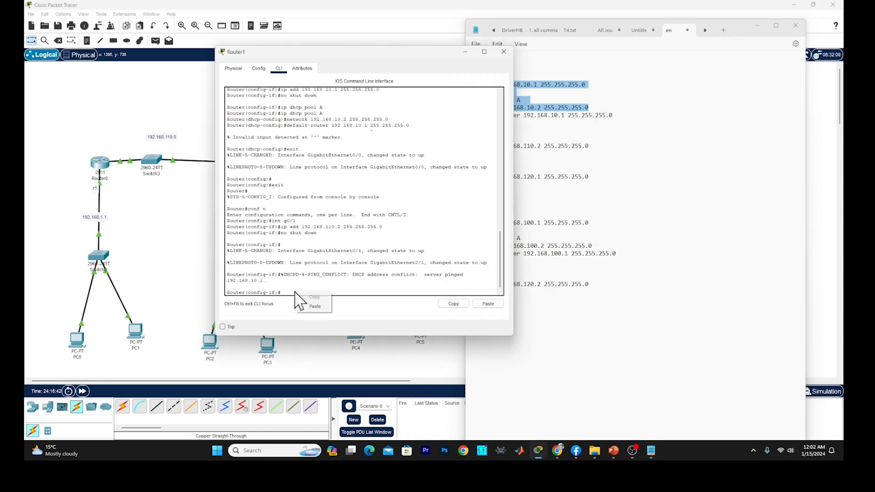
{"action": "left_click", "coordinate": [592, 125]}
Copy the ip dhcp pool A and network 192.168.10.2 255.255.255.0 lines from Notepad and run them in Router1's command line
{"action": "left_click_drag", "start_coordinate": [589, 107], "coordinate": [475, 100]}
{"action": "right_click", "coordinate": [476, 103]}
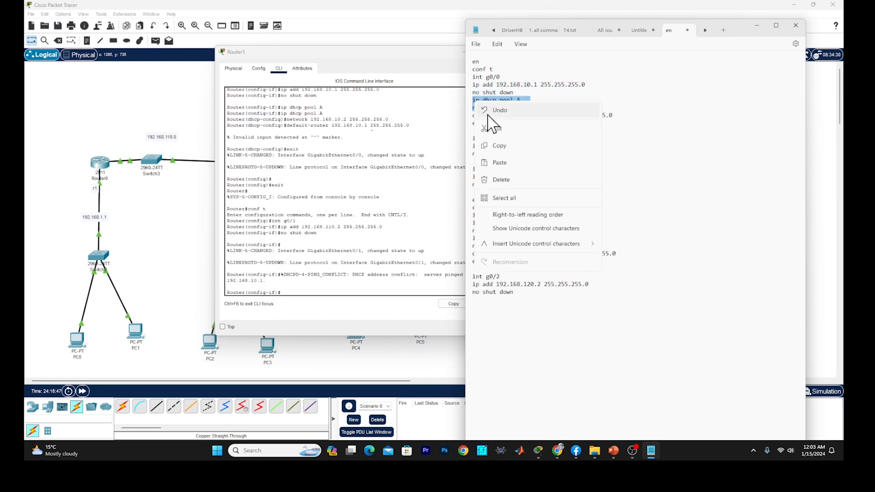
{"action": "left_click", "coordinate": [511, 145]}
{"action": "left_click", "coordinate": [279, 294]}
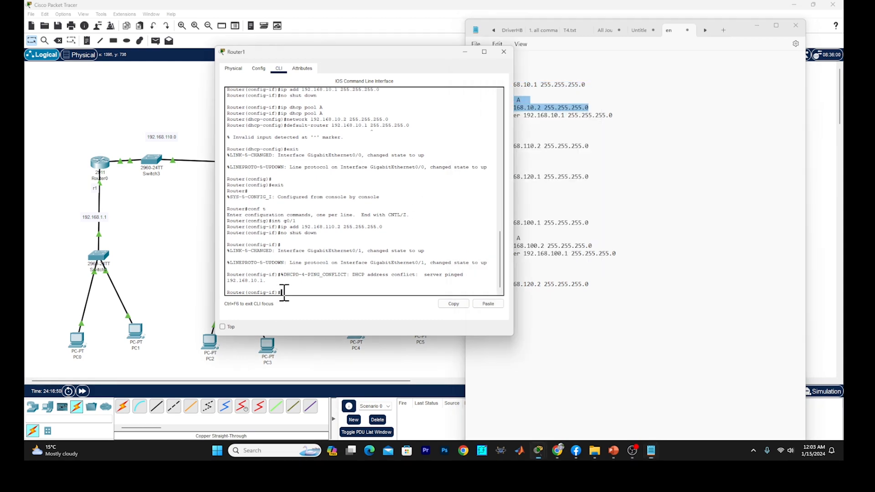
{"action": "right_click", "coordinate": [282, 293]}
{"action": "left_click", "coordinate": [302, 308]}
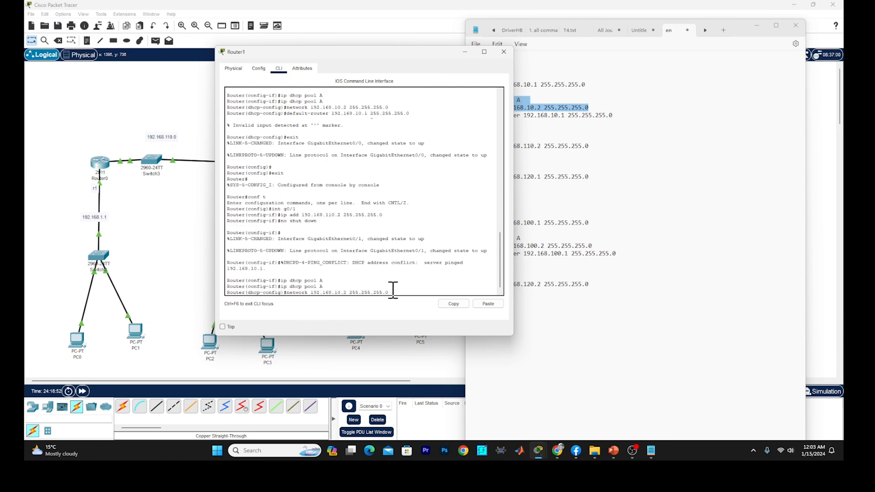
{"action": "key", "text": "Return"}
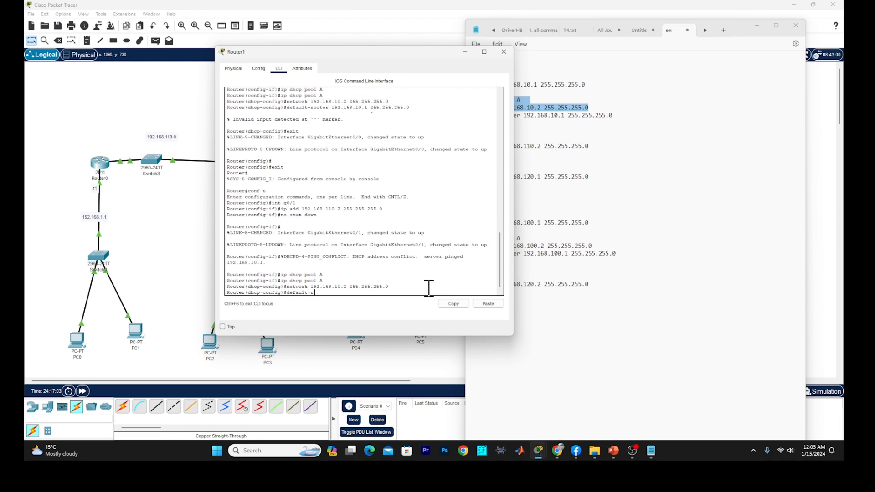
Try to enter the default-router command for DHCP pool A with 192.168.10.1 255.255.255.0
{"action": "key", "text": "Tab"}
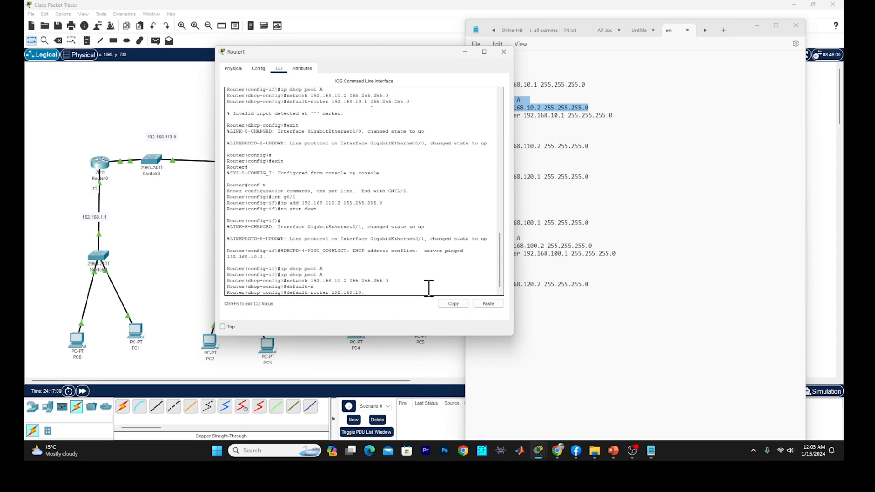
{"action": "type", "text": "255.255.255.0"}
{"action": "key", "text": "Return"}
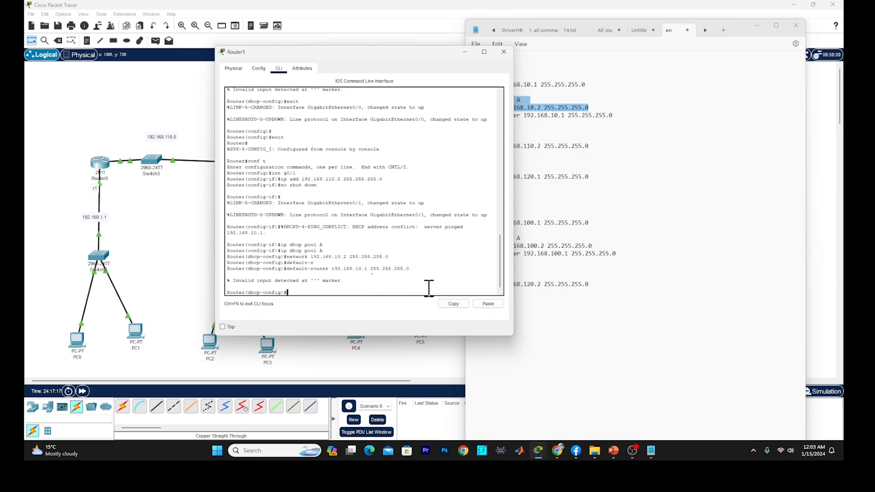
Review Router1's earlier int g0/0 and ip add commands in the output, and return to the current prompt
{"action": "scroll", "coordinate": [429, 288], "scroll_direction": "up", "scroll_amount": 6}
{"action": "scroll", "coordinate": [337, 185], "scroll_direction": "up", "scroll_amount": 2}
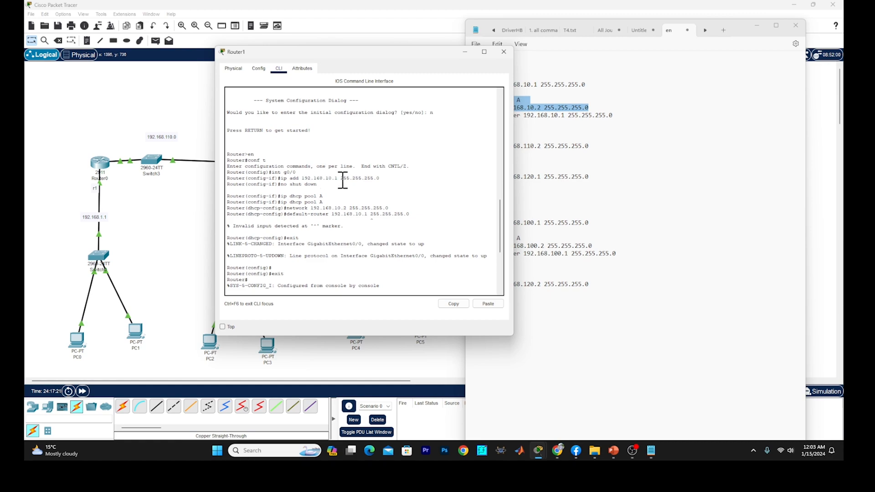
{"action": "left_click_drag", "start_coordinate": [296, 172], "coordinate": [262, 175]}
{"action": "left_click", "coordinate": [329, 178]}
{"action": "left_click_drag", "start_coordinate": [388, 179], "coordinate": [233, 178]}
{"action": "scroll", "coordinate": [387, 193], "scroll_direction": "down", "scroll_amount": 8}
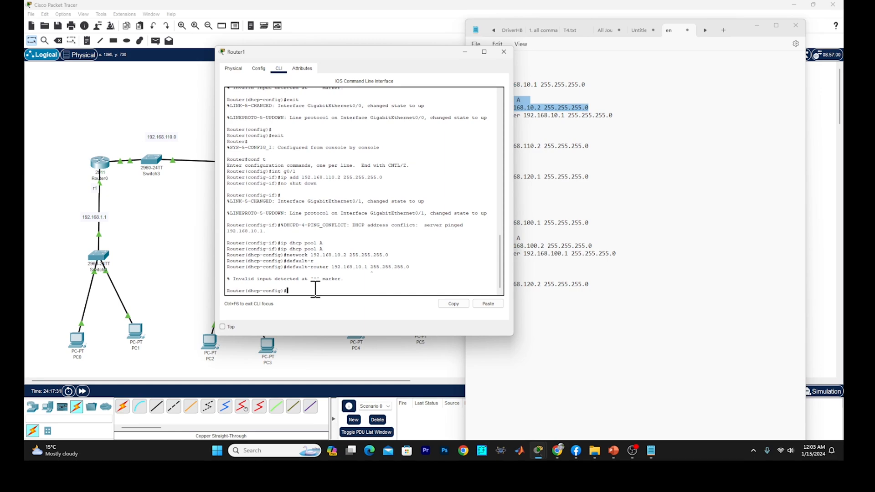
Enter default-router 192.168.10.1 for Router1's DHCP pool A, exit the pool configuration and minimize the router window
{"action": "key", "text": "Up"}
{"action": "key", "text": "Return"}
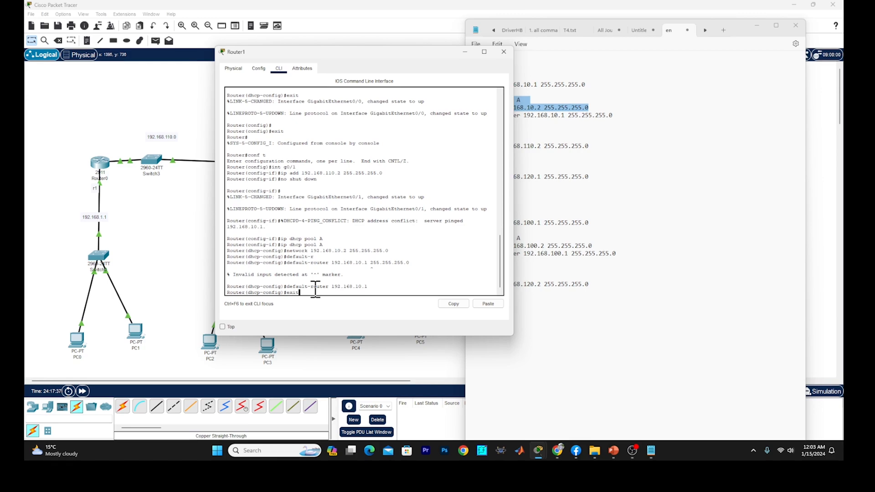
{"action": "key", "text": "Return"}
{"action": "key", "text": "Return"}
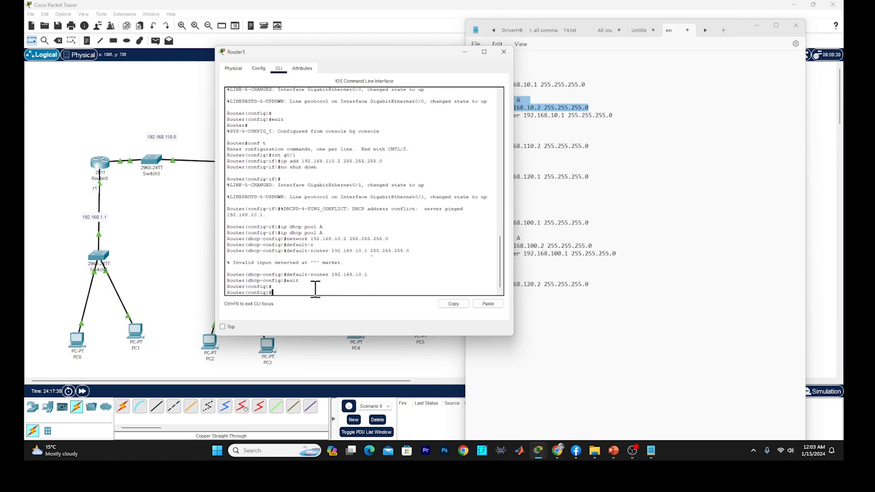
{"action": "left_click", "coordinate": [465, 52]}
Request a new address for PC2 by switching its IPv4 configuration to Static and back to DHCP, and close its window
{"action": "left_click", "coordinate": [211, 344]}
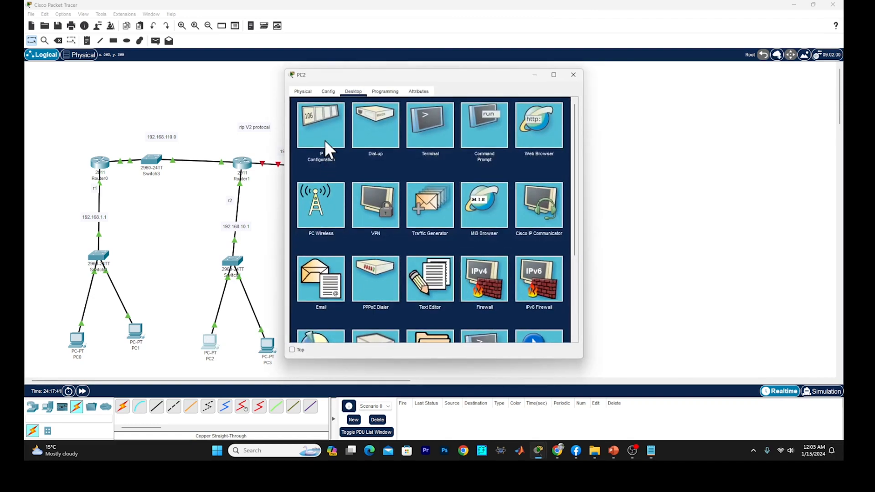
{"action": "left_click", "coordinate": [325, 140]}
{"action": "left_click", "coordinate": [392, 138]}
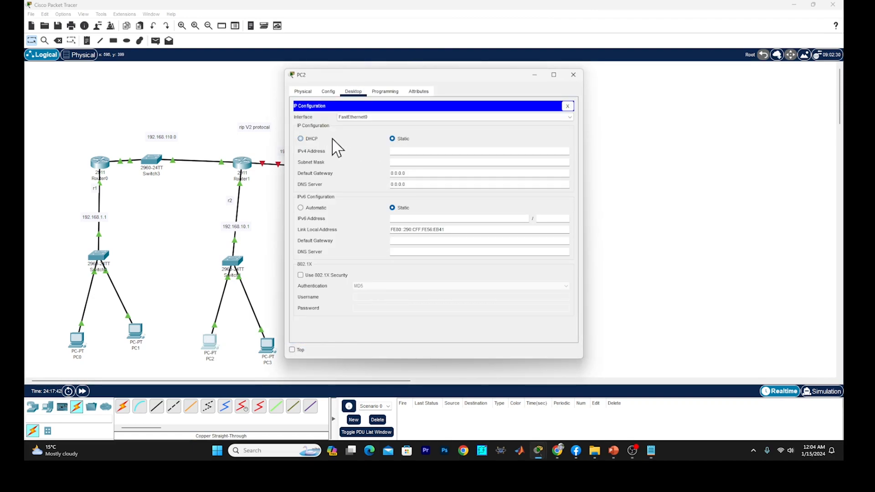
{"action": "left_click", "coordinate": [301, 139]}
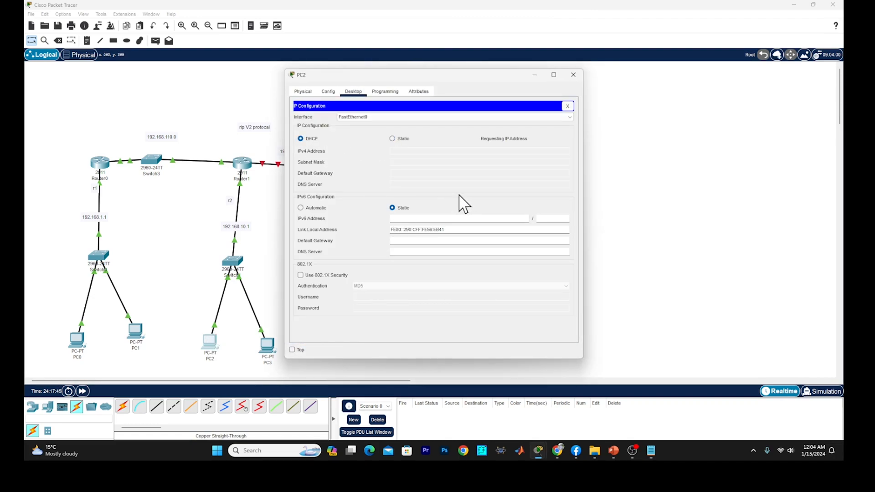
{"action": "left_click", "coordinate": [573, 75]}
Request a new address for PC3 by switching its IPv4 configuration to Static and back to DHCP, and close its window
{"action": "left_click", "coordinate": [268, 346]}
{"action": "left_click", "coordinate": [335, 145]}
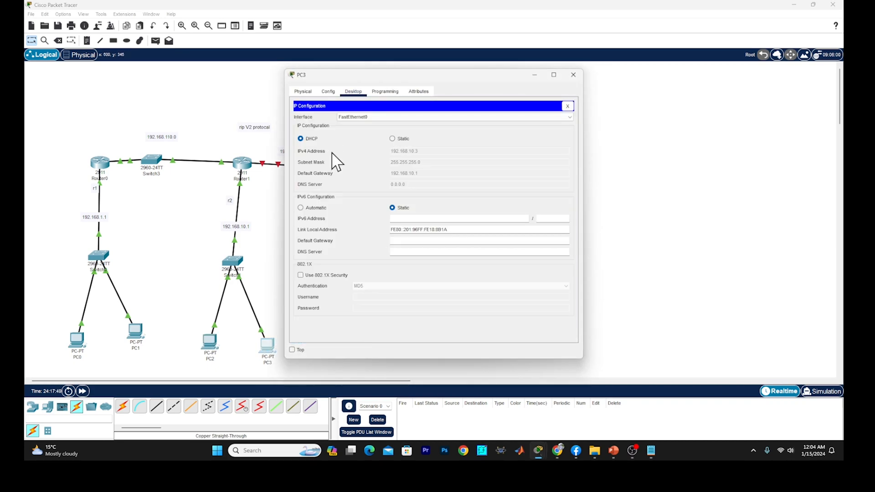
{"action": "left_click", "coordinate": [392, 138]}
{"action": "left_click", "coordinate": [300, 139]}
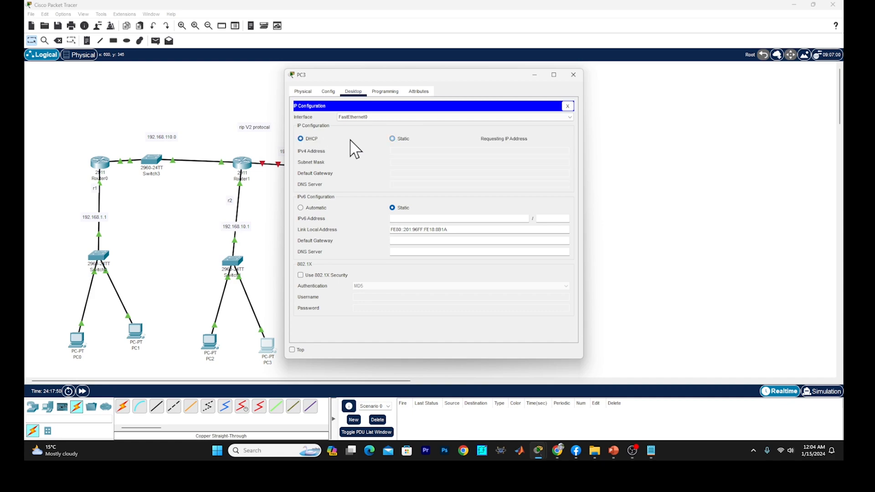
{"action": "left_click", "coordinate": [574, 75]}
{"action": "left_click", "coordinate": [630, 446]}
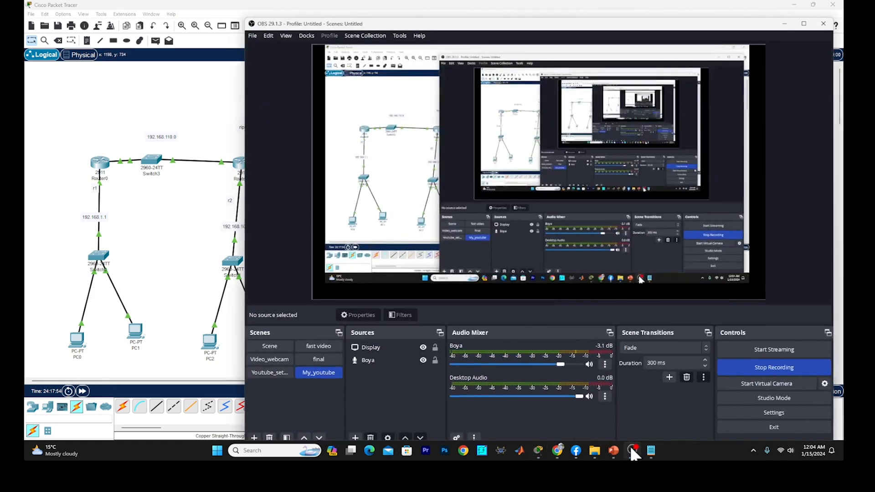
{"action": "left_click", "coordinate": [632, 447]}
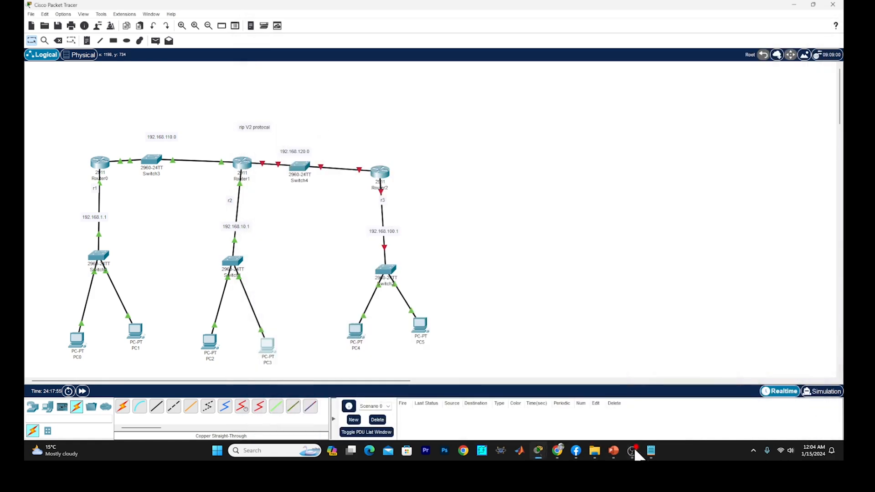
Open Router2's window beside the topology, and copy the int g0/2 block with 192.168.120.1 from Notepad
{"action": "left_click", "coordinate": [380, 173]}
{"action": "left_click_drag", "start_coordinate": [470, 82], "coordinate": [651, 57]}
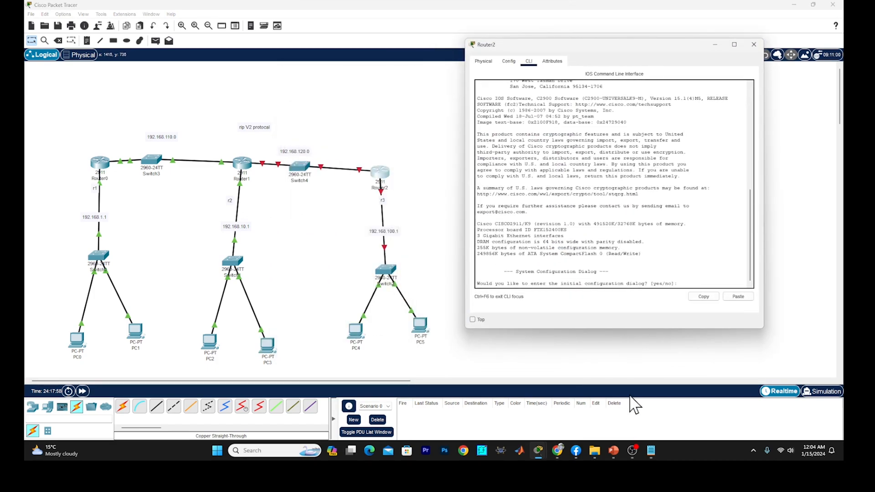
{"action": "left_click", "coordinate": [655, 449]}
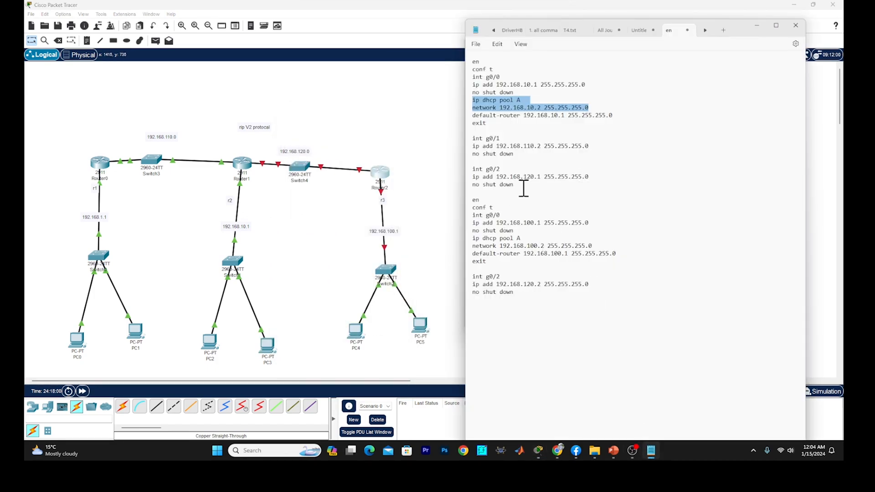
{"action": "left_click_drag", "start_coordinate": [514, 185], "coordinate": [468, 168]}
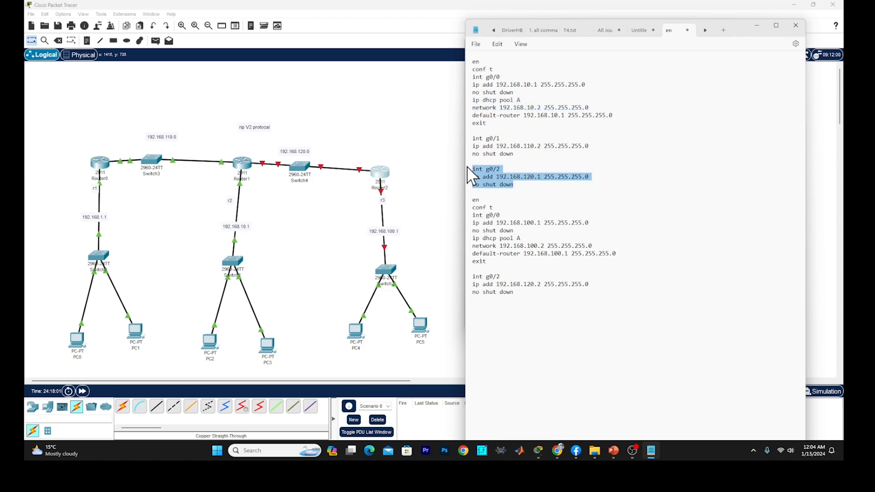
{"action": "right_click", "coordinate": [501, 192]}
{"action": "left_click", "coordinate": [527, 226]}
Configure Router1's g0/2 with 192.168.120.1 255.255.255.0 and no shut down from the copied commands, and close its window
{"action": "left_click", "coordinate": [248, 165]}
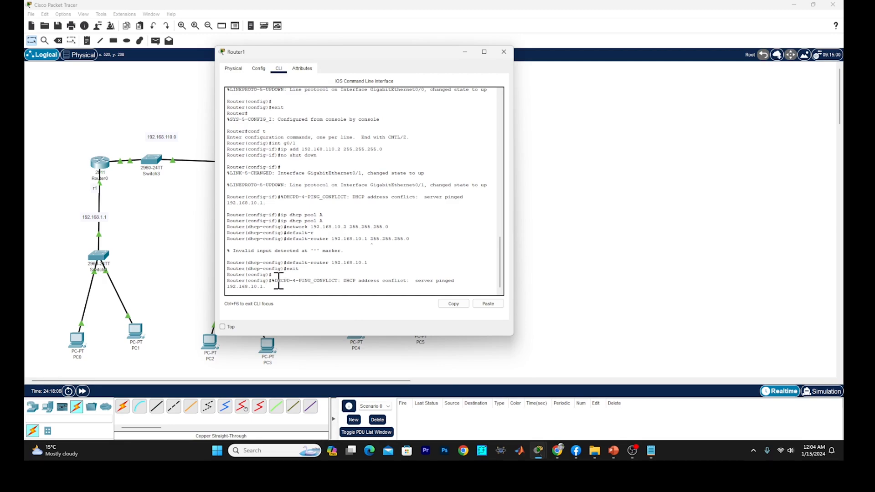
{"action": "key", "text": "Return"}
{"action": "key", "text": "Return"}
{"action": "right_click", "coordinate": [276, 290]}
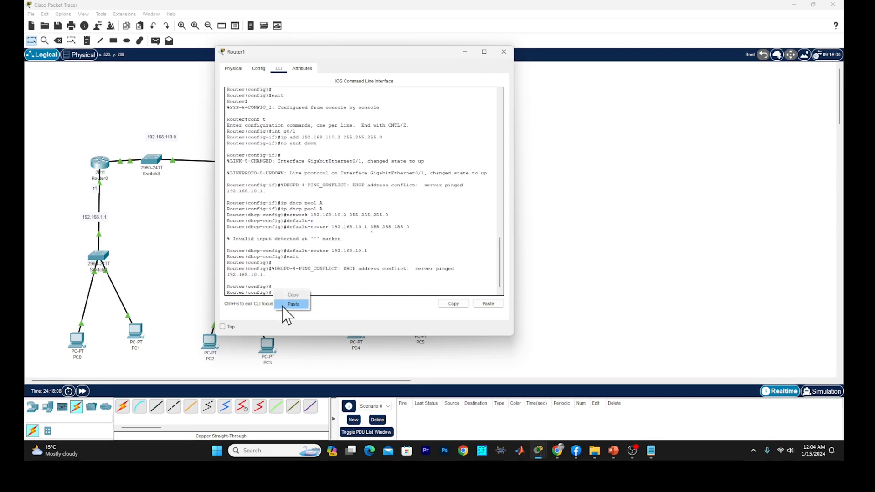
{"action": "left_click", "coordinate": [291, 307]}
{"action": "key", "text": "Return"}
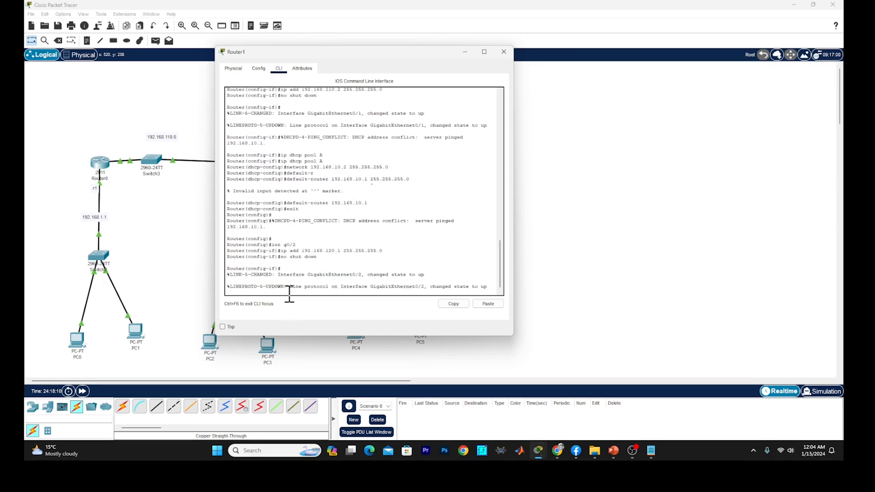
{"action": "key", "text": "Return"}
{"action": "left_click_drag", "start_coordinate": [387, 55], "coordinate": [442, 60]}
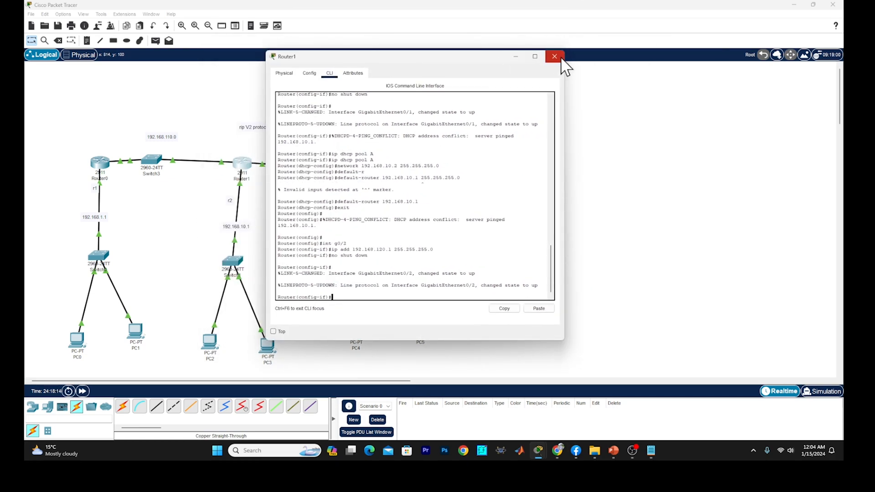
{"action": "left_click", "coordinate": [555, 56]}
Bring up Router2's window beside the topology, decline the initial configuration dialog and start its command line
{"action": "left_click", "coordinate": [385, 184]}
{"action": "left_click_drag", "start_coordinate": [557, 40], "coordinate": [272, 48]}
{"action": "left_click_drag", "start_coordinate": [368, 58], "coordinate": [169, 64]}
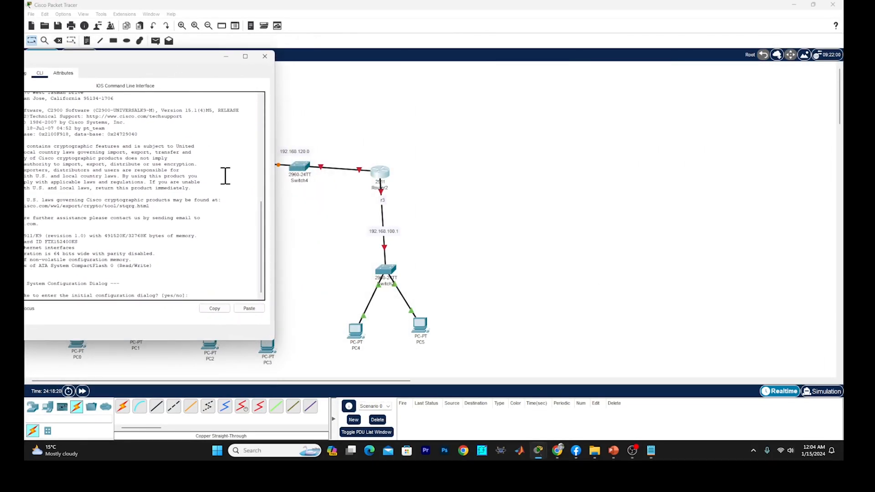
{"action": "type", "text": "n"}
{"action": "key", "text": "Return"}
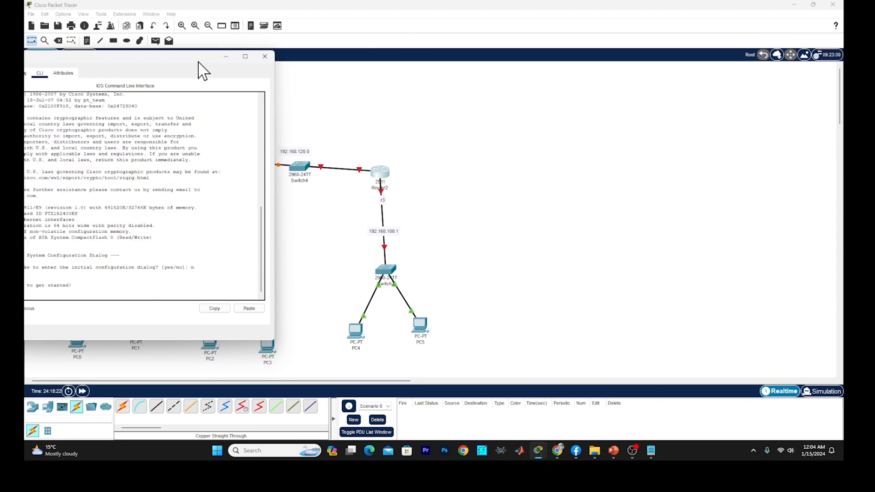
{"action": "left_click_drag", "start_coordinate": [200, 61], "coordinate": [247, 52]}
{"action": "key", "text": "Return"}
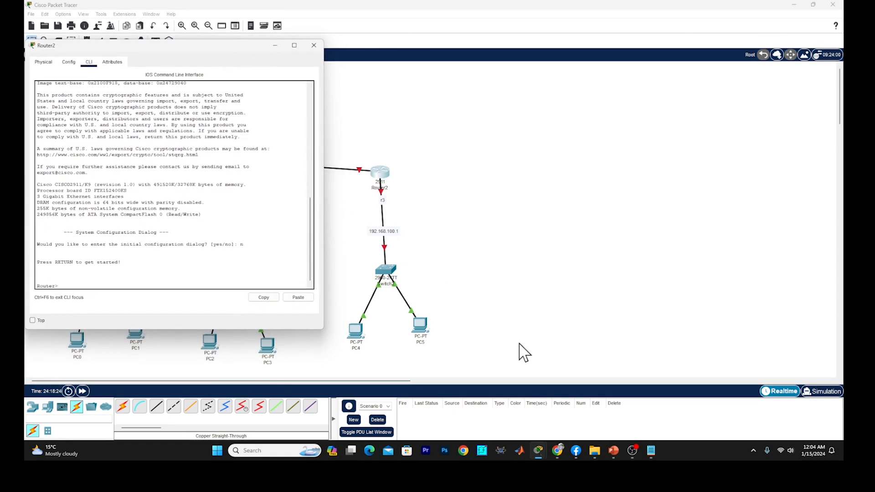
In Notepad, remove the 255.255.255.0 mask from the default-router 192.168.100.1 line
{"action": "left_click", "coordinate": [651, 451]}
{"action": "left_click", "coordinate": [543, 254]}
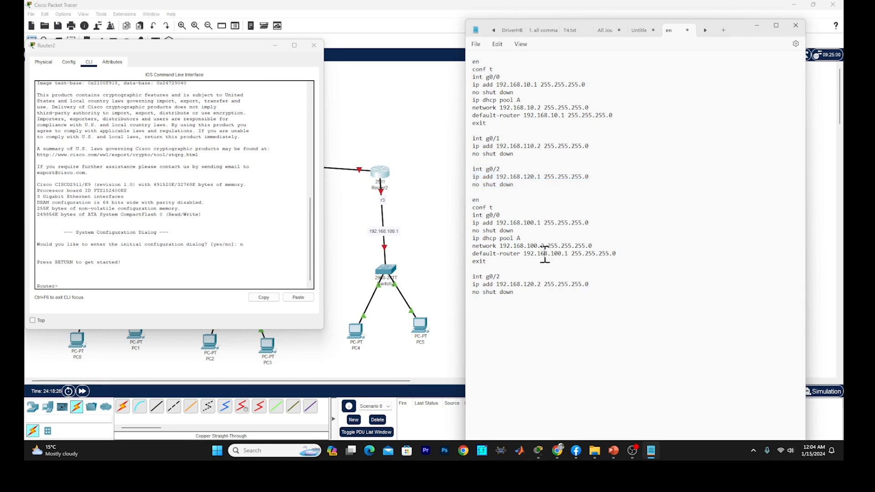
{"action": "left_click_drag", "start_coordinate": [617, 253], "coordinate": [573, 253]}
{"action": "key", "text": "BackSpace"}
Copy the last Notepad block, from en through the g0/2 commands with 192.168.120.2, run it on Router2 and minimize the router window
{"action": "left_click_drag", "start_coordinate": [519, 296], "coordinate": [465, 201]}
{"action": "right_click", "coordinate": [479, 218]}
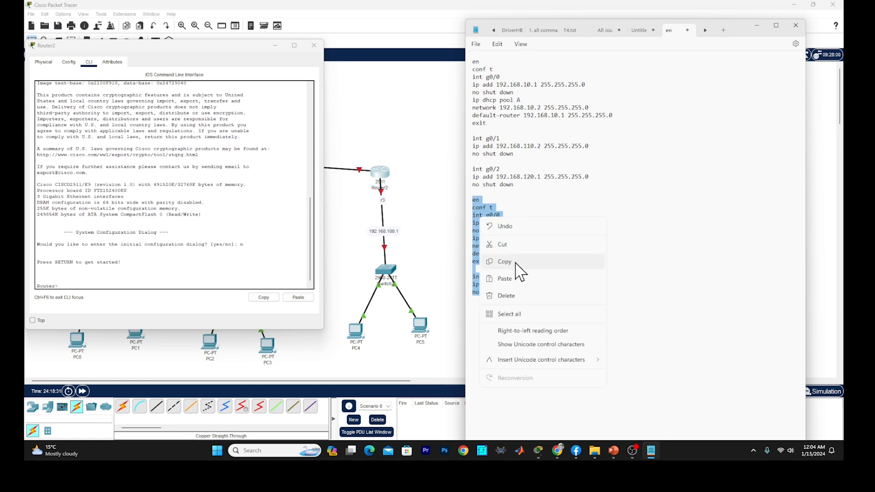
{"action": "left_click", "coordinate": [516, 262]}
{"action": "left_click", "coordinate": [547, 265]}
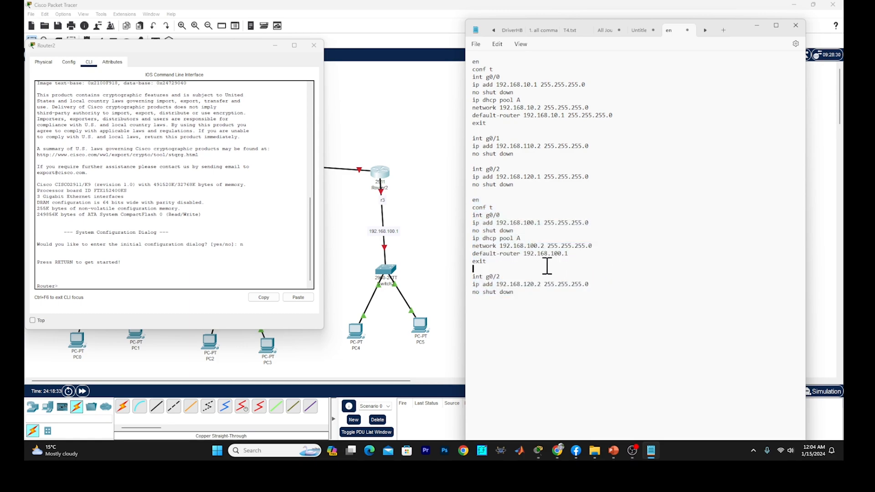
{"action": "right_click", "coordinate": [65, 286]}
{"action": "left_click", "coordinate": [85, 301]}
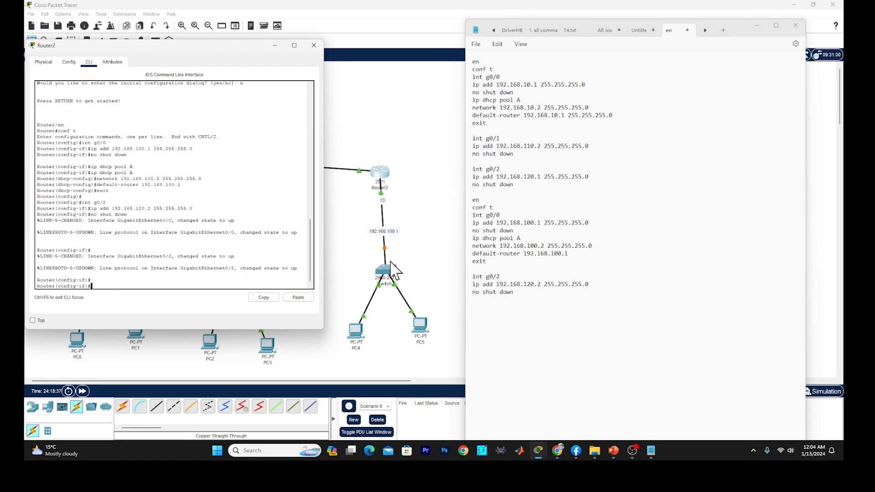
{"action": "left_click", "coordinate": [275, 45]}
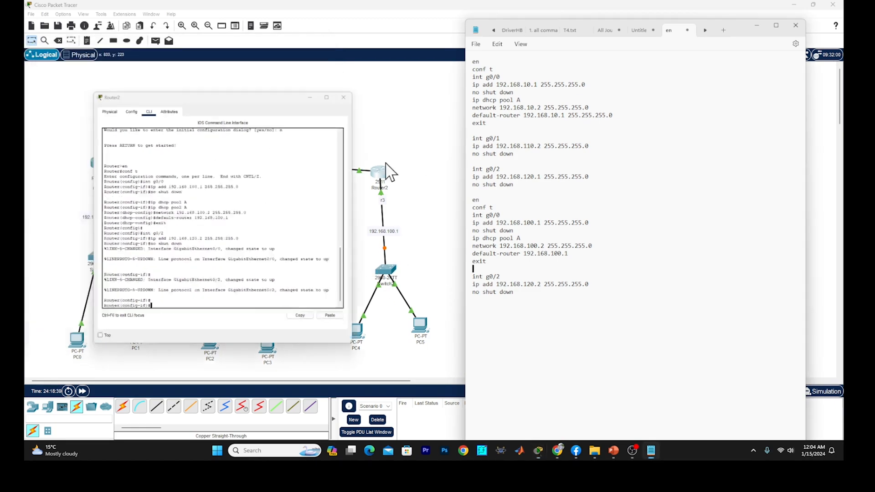
Request a new address for PC4 by switching its IPv4 configuration to Static and back to DHCP, and move its window aside
{"action": "left_click", "coordinate": [355, 332]}
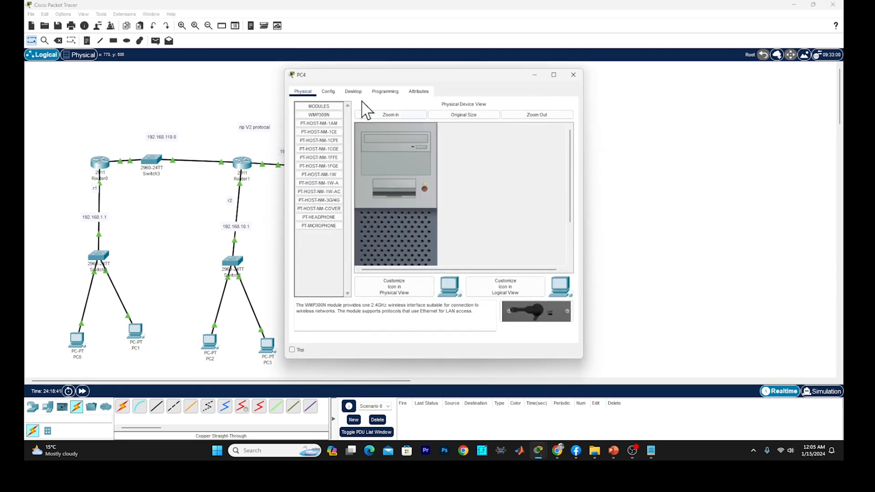
{"action": "left_click", "coordinate": [350, 93]}
{"action": "left_click", "coordinate": [321, 132]}
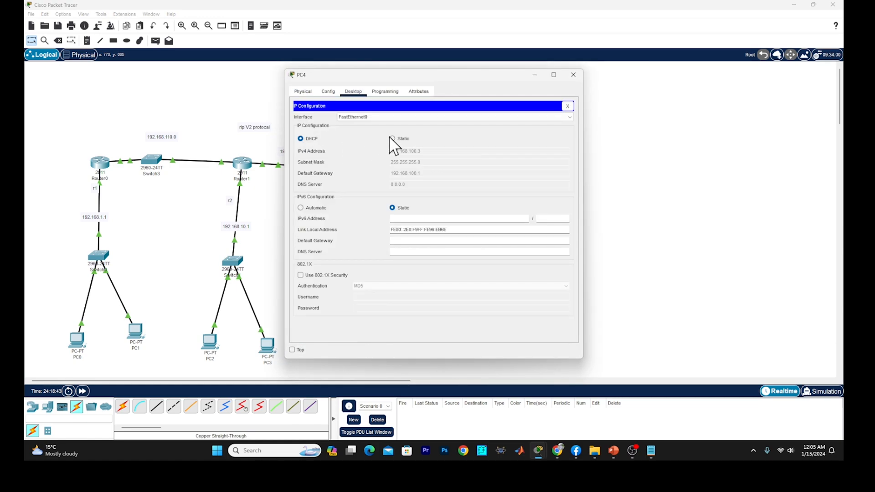
{"action": "left_click", "coordinate": [392, 139]}
{"action": "left_click", "coordinate": [300, 138]}
{"action": "left_click_drag", "start_coordinate": [459, 74], "coordinate": [644, 67]}
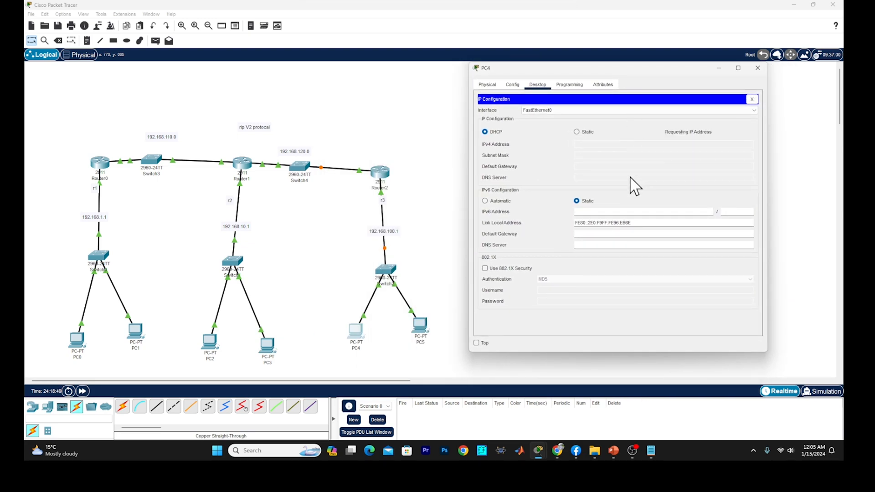
Review Router2's interface and DHCP pool commands in its command line output, and close its window
{"action": "left_click", "coordinate": [381, 173]}
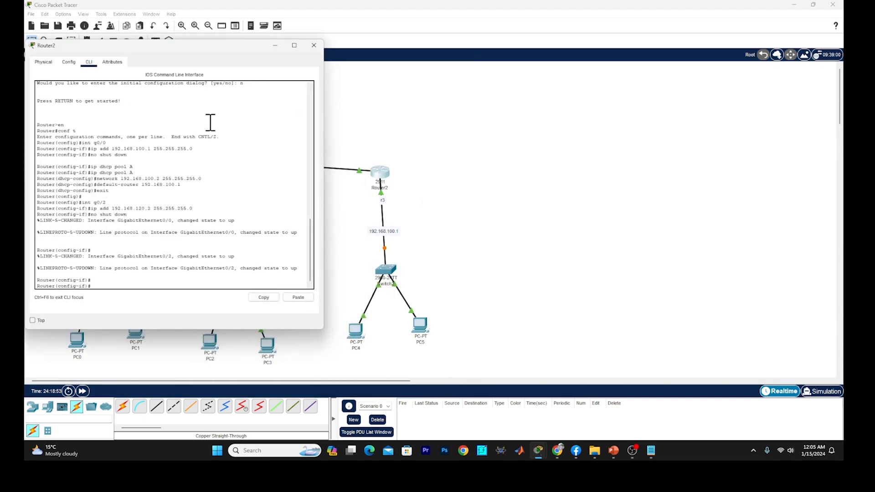
{"action": "left_click_drag", "start_coordinate": [238, 46], "coordinate": [268, 36]}
{"action": "scroll", "coordinate": [207, 217], "scroll_direction": "up", "scroll_amount": 3}
{"action": "scroll", "coordinate": [207, 216], "scroll_direction": "down", "scroll_amount": 3}
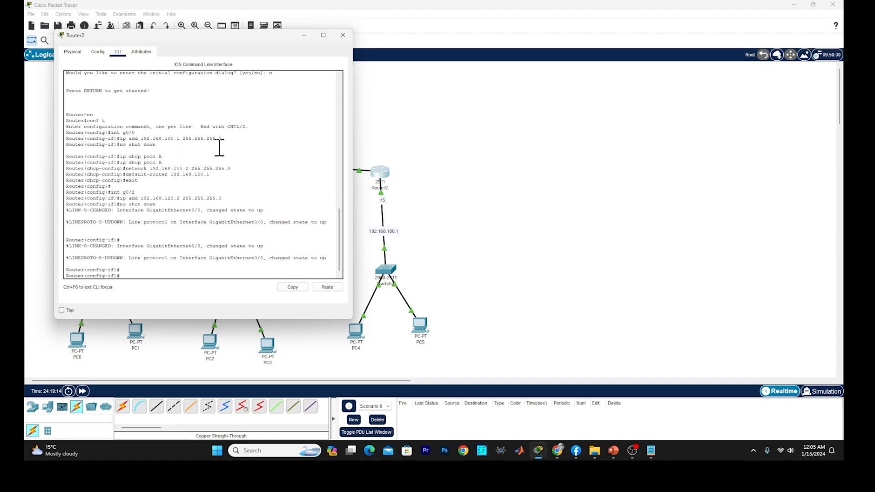
{"action": "left_click_drag", "start_coordinate": [250, 39], "coordinate": [227, 96]}
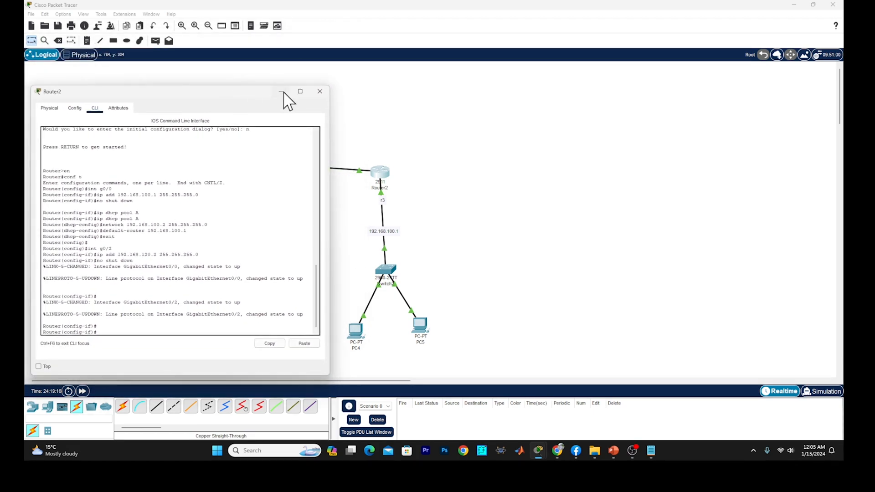
{"action": "left_click", "coordinate": [321, 91]}
{"action": "left_click", "coordinate": [379, 173]}
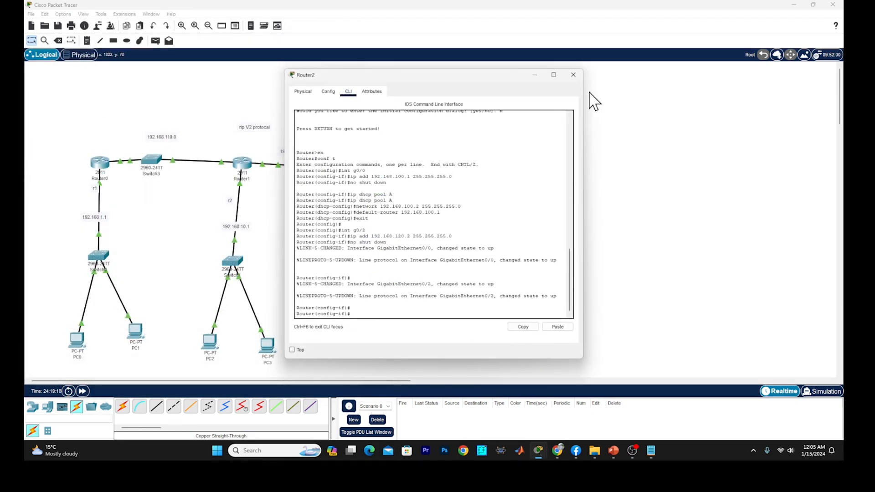
{"action": "left_click", "coordinate": [574, 74]}
Request a new address for PC5 by switching its IPv4 configuration to Static and back to DHCP
{"action": "left_click", "coordinate": [420, 332]}
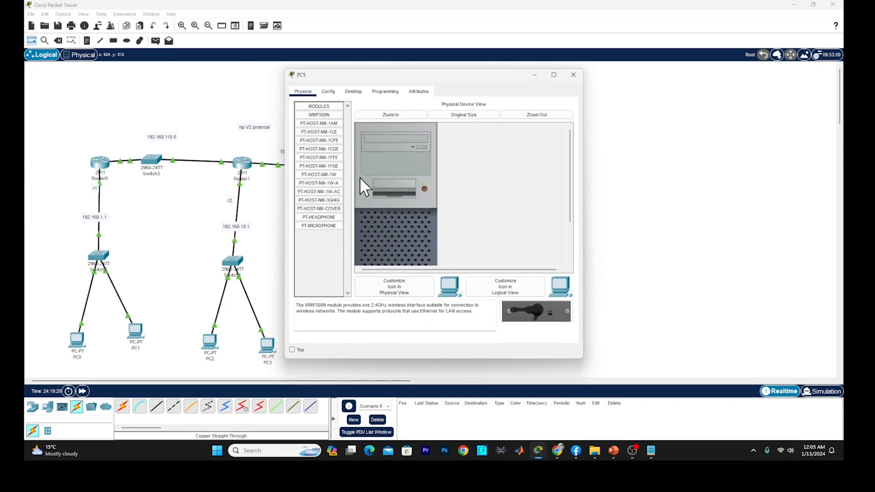
{"action": "left_click", "coordinate": [354, 92]}
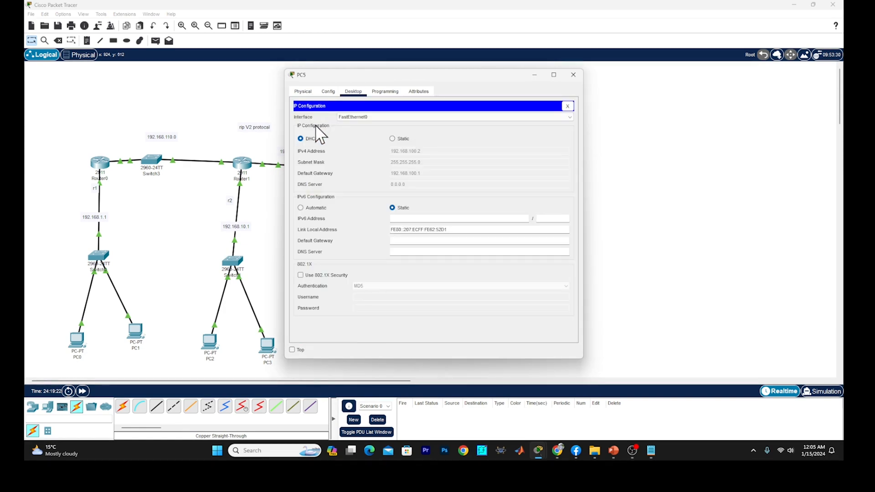
{"action": "left_click", "coordinate": [393, 139]}
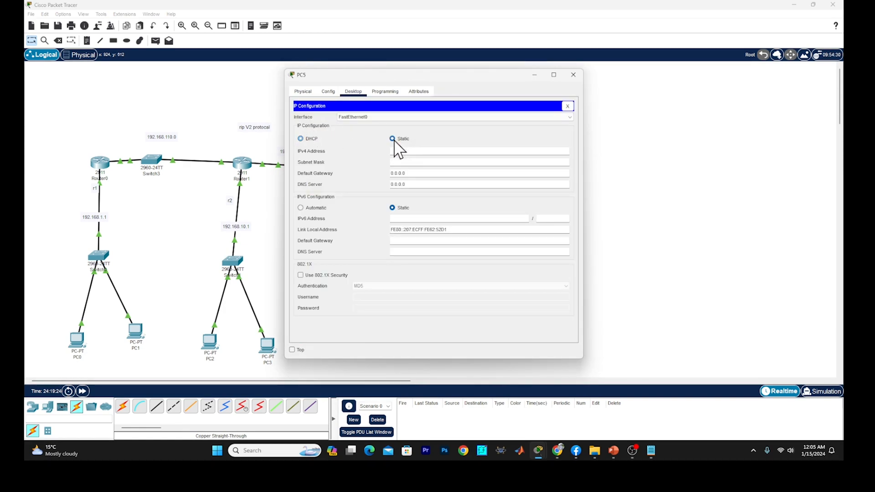
{"action": "left_click", "coordinate": [301, 139]}
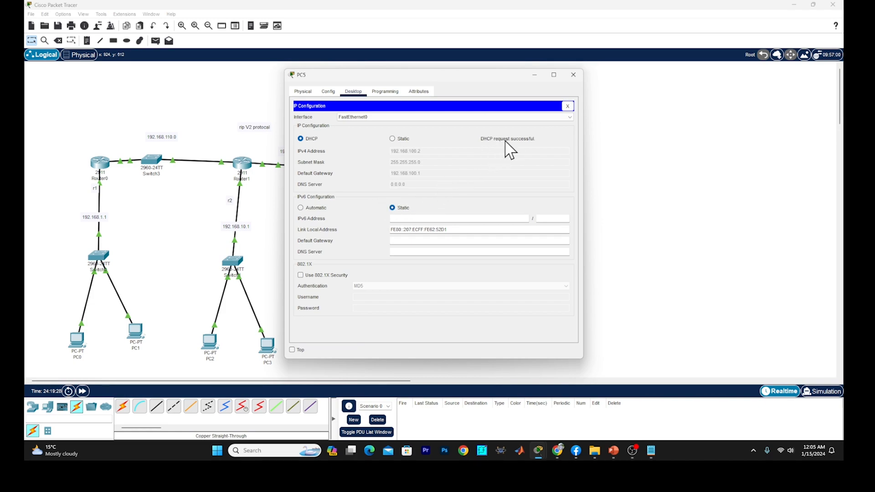
Close PC5's window and request a new address for PC4 by switching its IPv4 configuration to Static and back to DHCP
{"action": "left_click_drag", "start_coordinate": [494, 75], "coordinate": [643, 75]}
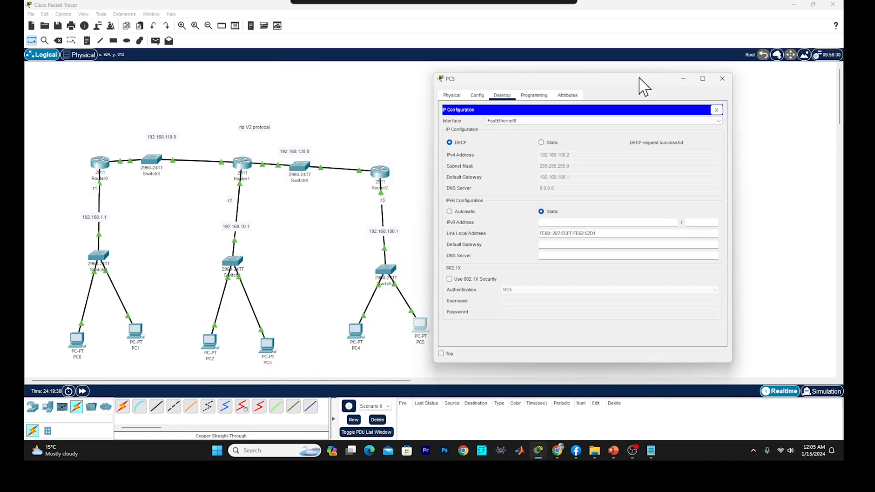
{"action": "left_click", "coordinate": [722, 75]}
{"action": "left_click", "coordinate": [356, 332]}
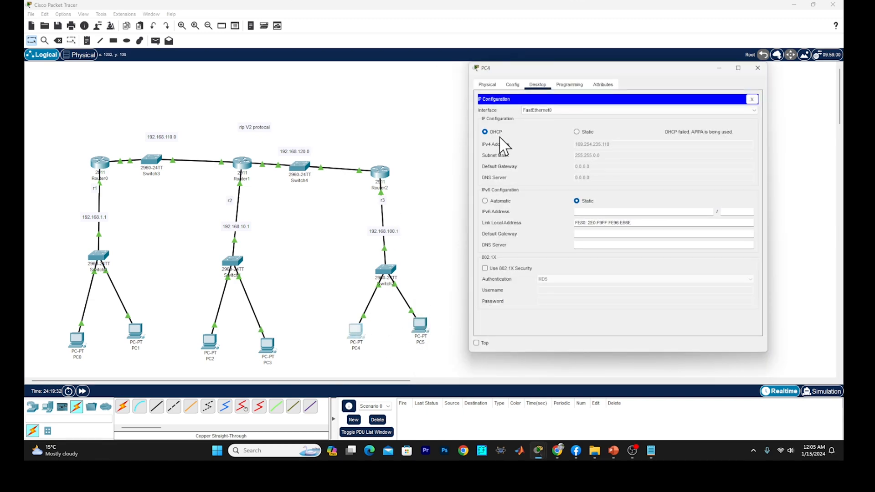
{"action": "left_click", "coordinate": [576, 132]}
{"action": "left_click", "coordinate": [486, 132]}
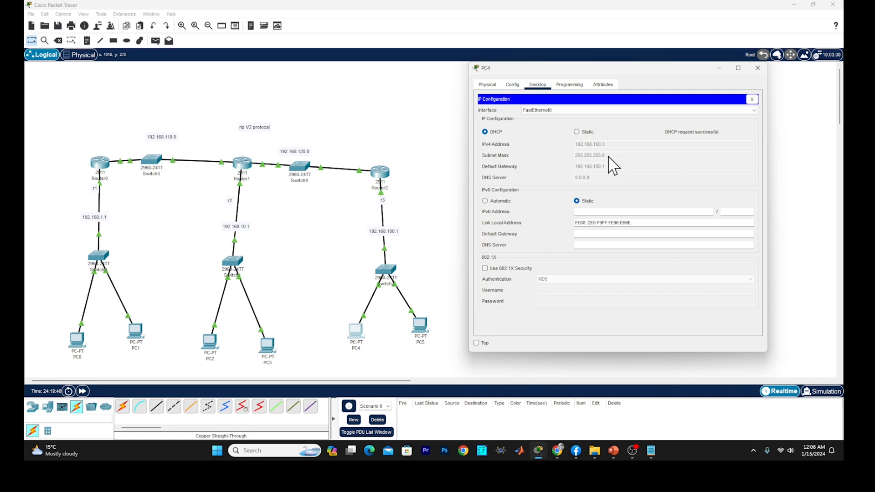
{"action": "left_click", "coordinate": [758, 68]}
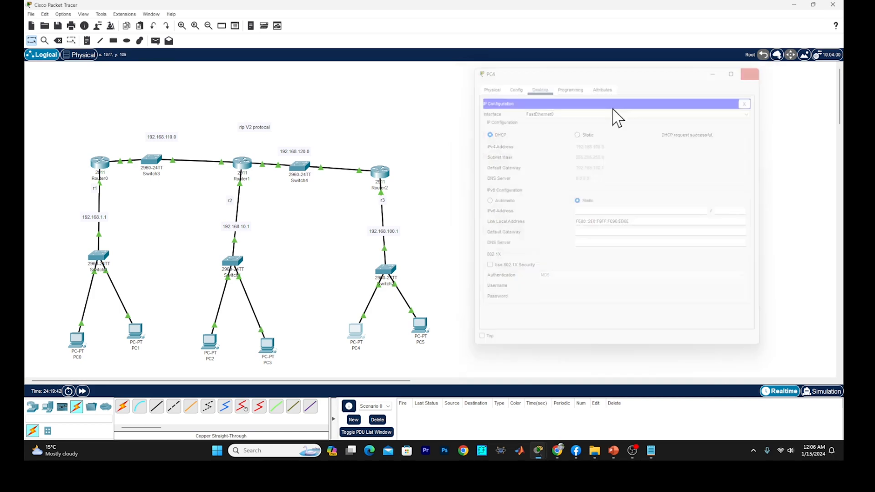
Test connectivity within the first LAN by sending a simple PDU from PC1 to PC0
{"action": "left_click_drag", "start_coordinate": [49, 121], "coordinate": [153, 349]}
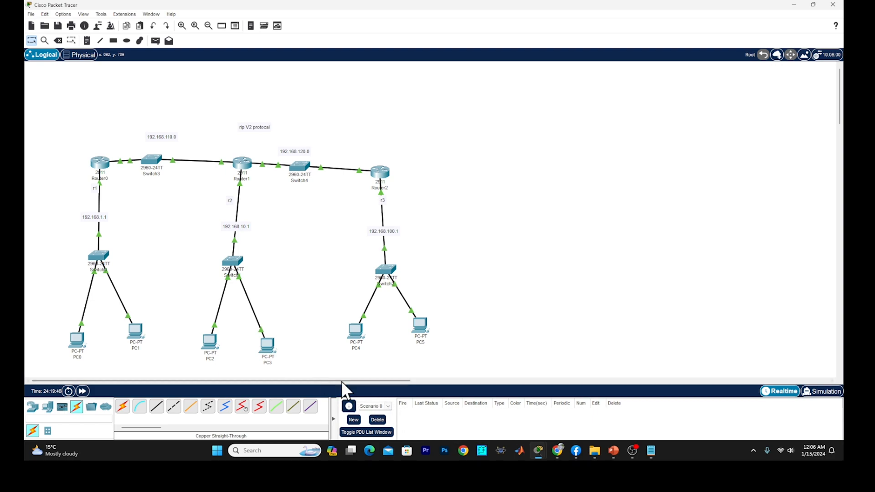
{"action": "left_click", "coordinate": [155, 40]}
{"action": "left_click", "coordinate": [137, 331]}
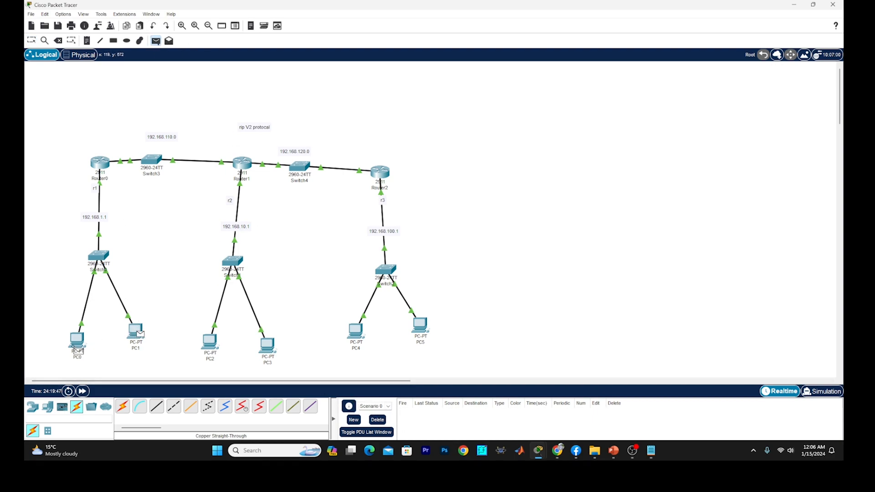
{"action": "left_click", "coordinate": [76, 342]}
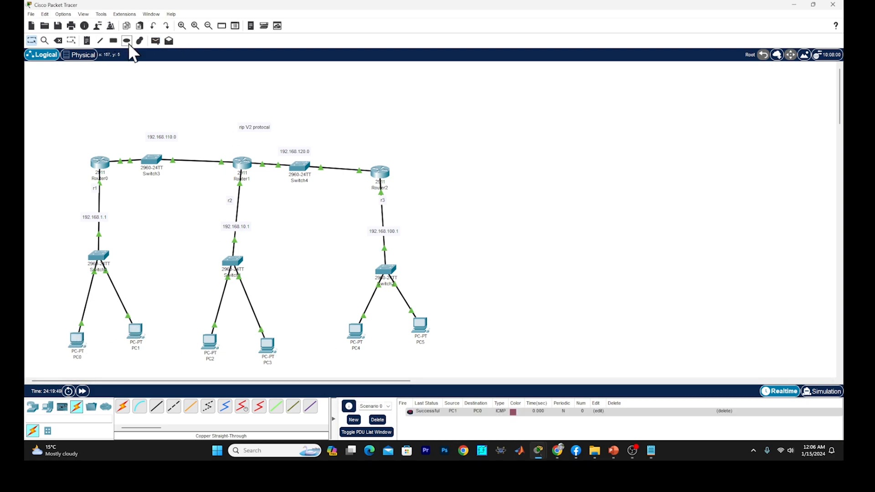
Test connectivity between LANs with two simple PDUs from PC1 to PC2, and delete the current PDU scenario
{"action": "left_click", "coordinate": [156, 41]}
{"action": "left_click", "coordinate": [137, 335]}
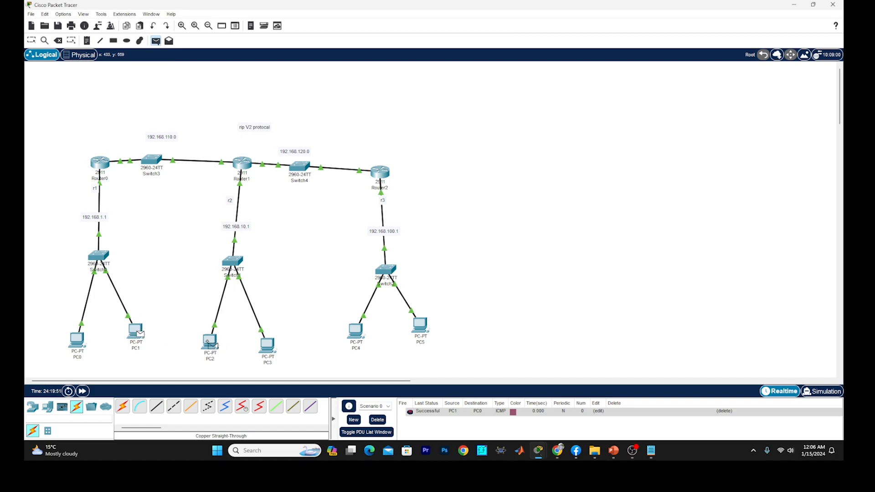
{"action": "left_click", "coordinate": [208, 343]}
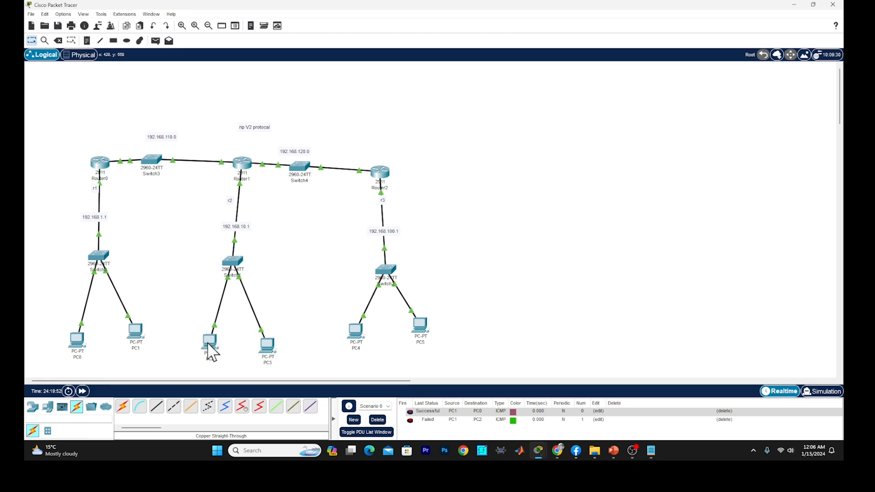
{"action": "left_click", "coordinate": [155, 40]}
{"action": "left_click", "coordinate": [139, 335]}
{"action": "left_click", "coordinate": [209, 343]}
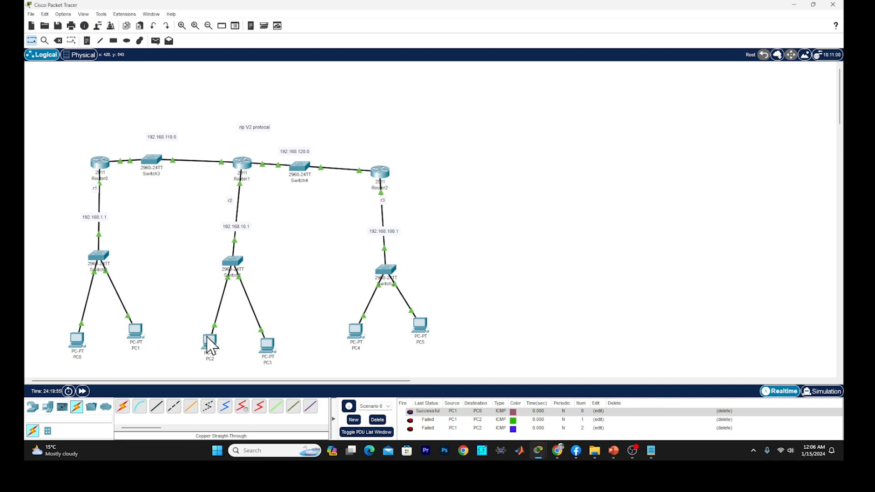
{"action": "left_click", "coordinate": [377, 419]}
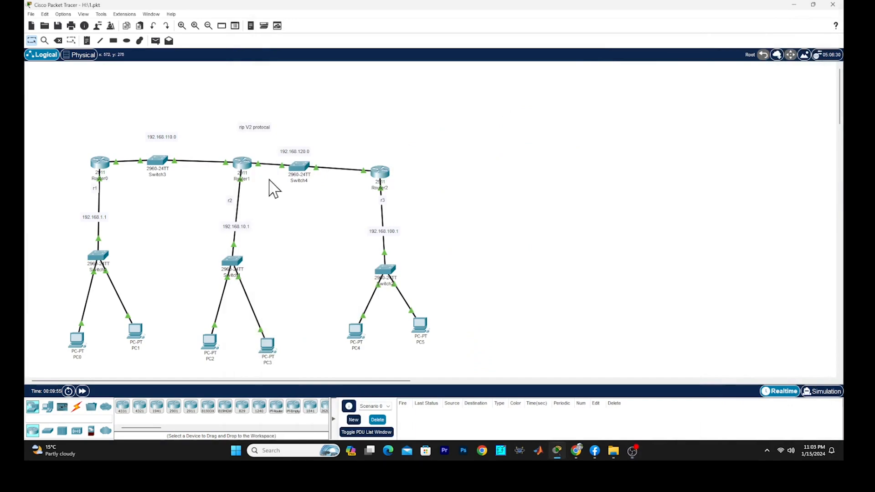
In Router0's command line, leave the open RIP configuration mode and re-enter global configuration with conf t
{"action": "left_click", "coordinate": [99, 167]}
{"action": "left_click", "coordinate": [349, 92]}
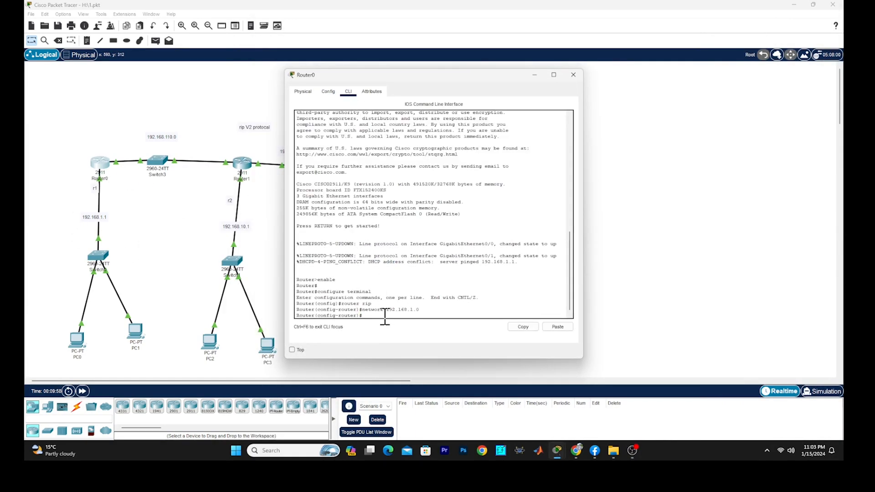
{"action": "key", "text": "Return"}
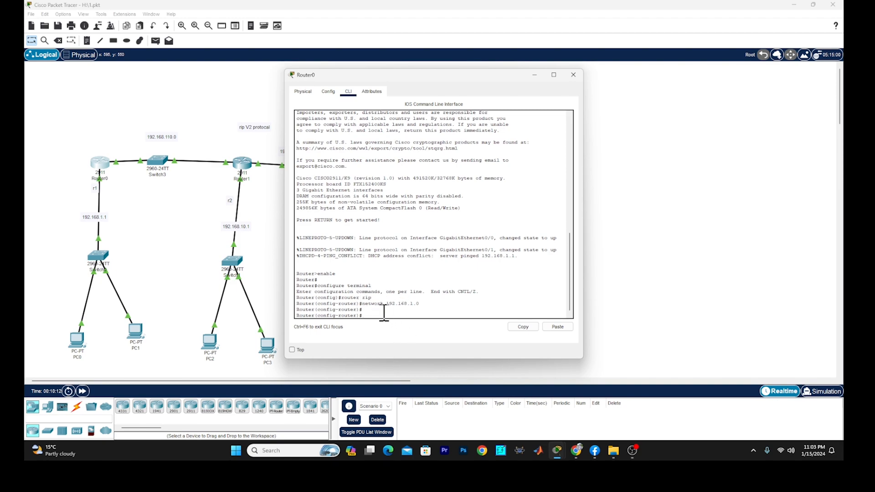
{"action": "key", "text": "Return"}
{"action": "key", "text": "Return"}
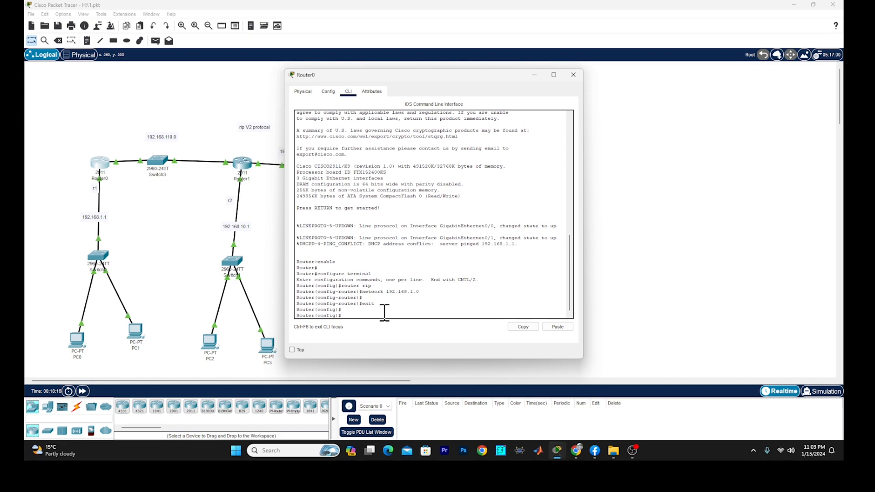
{"action": "key", "text": "ctrl+z"}
{"action": "type", "text": "con"}
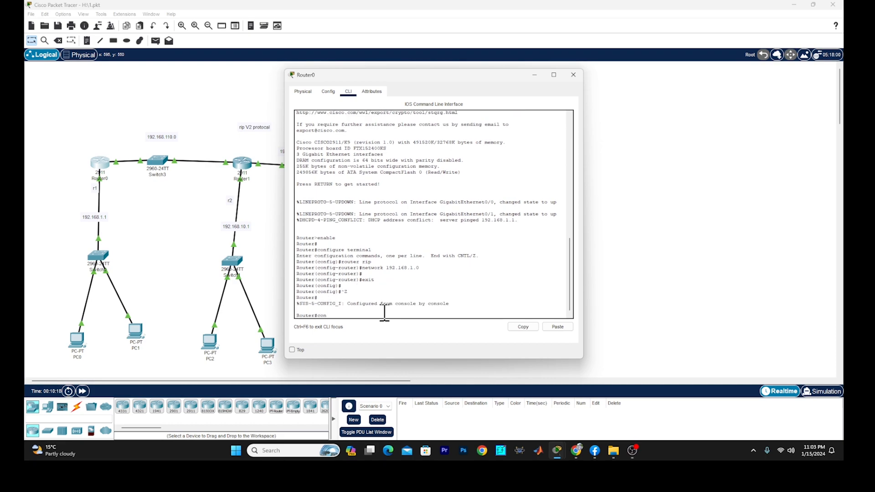
{"action": "type", "text": "f t"}
{"action": "key", "text": "Return"}
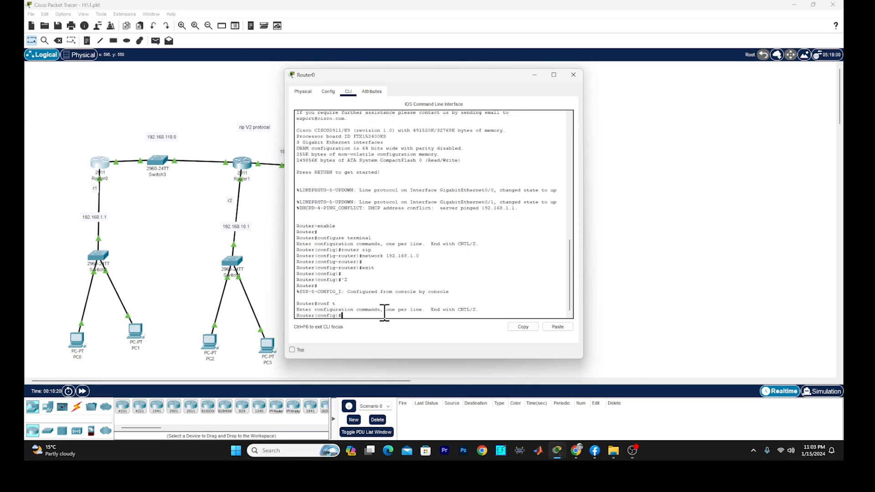
Enable router rip with version 2 on Router0 and advertise network 192.168.1.0
{"action": "key", "text": "BackSpace"}
{"action": "key", "text": "BackSpace"}
{"action": "type", "text": "rout"}
{"action": "key", "text": "Return"}
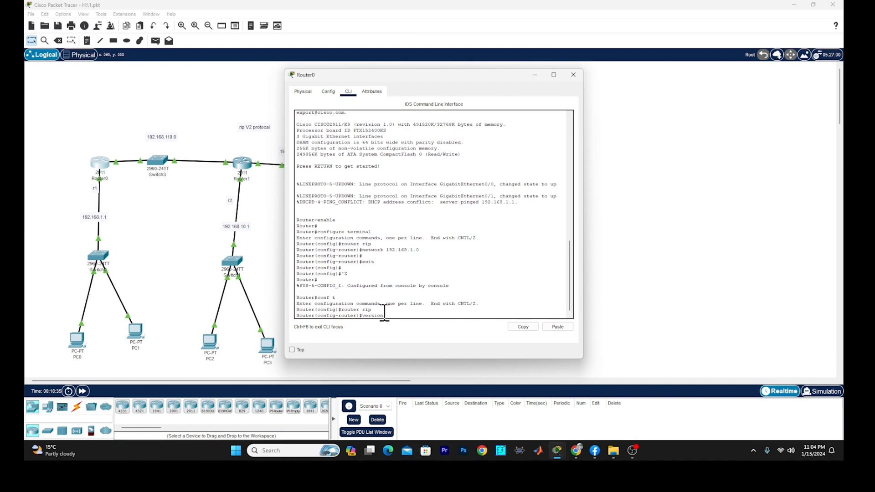
{"action": "key", "text": "Return"}
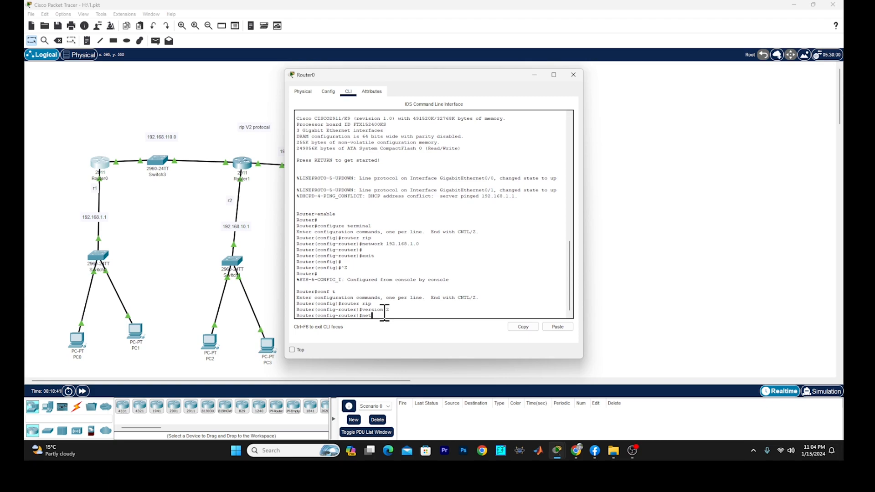
{"action": "type", "text": "network 192.168.1.0"}
{"action": "key", "text": "Return"}
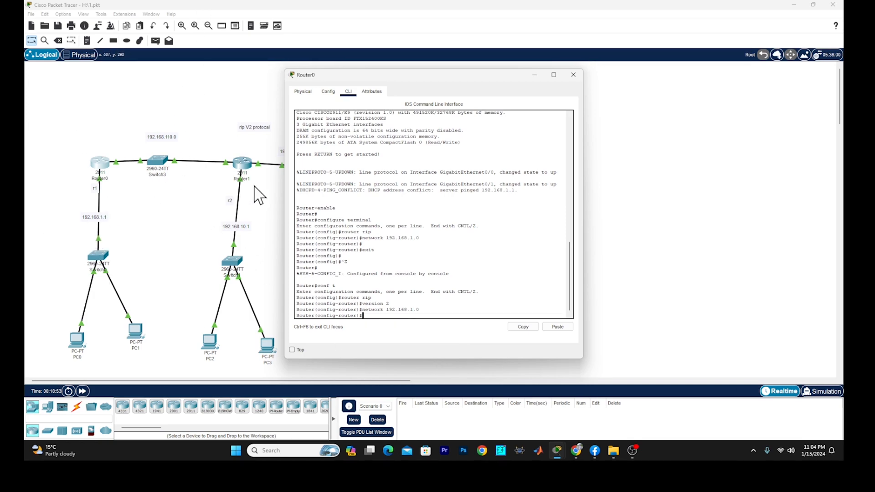
Advertise network 192.168.110.0 in Router0's RIP configuration and return to privileged mode
{"action": "type", "text": "network 192.168.11."}
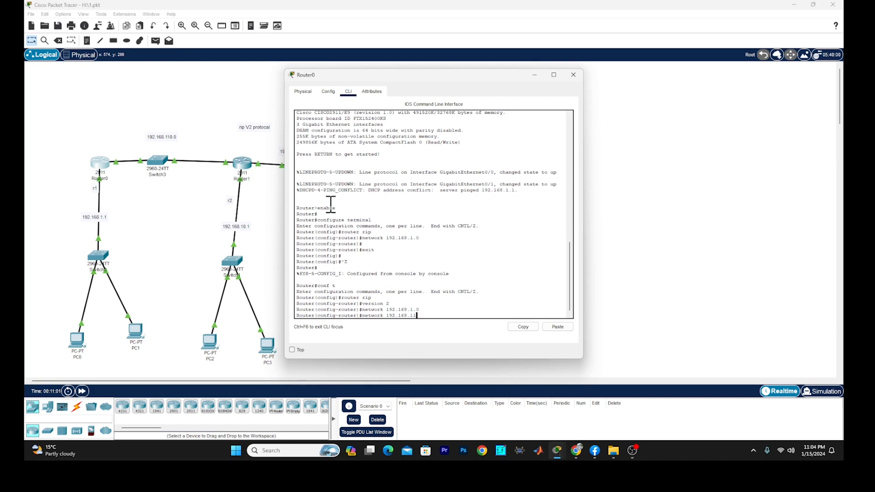
{"action": "type", "text": "0.0"}
{"action": "key", "text": "Return"}
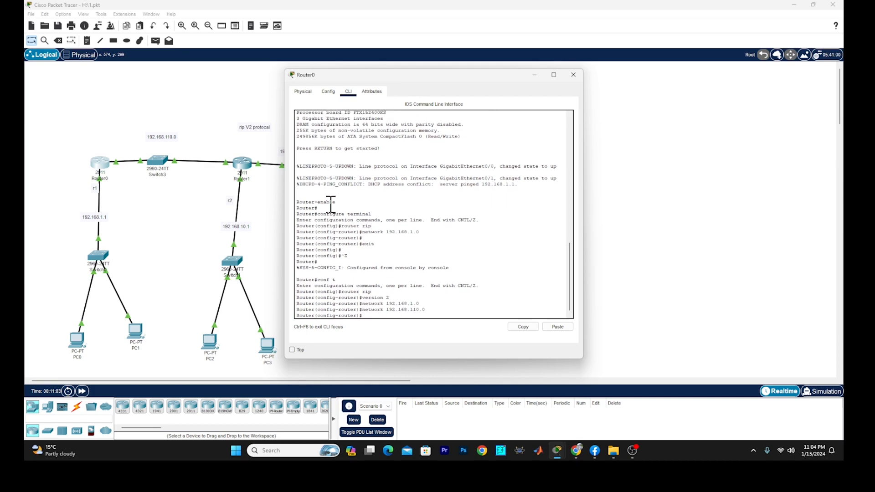
{"action": "key", "text": "ctrl+z"}
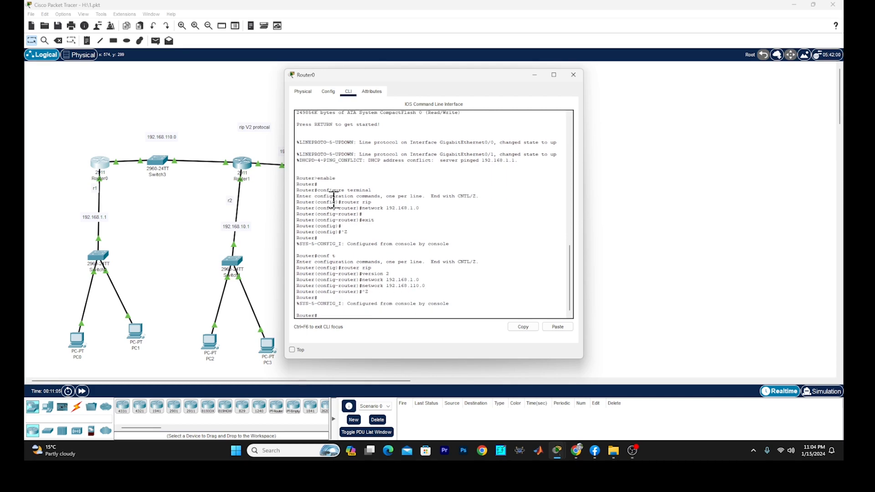
Check the network addresses listed in Router0's RIP routing settings and close its window
{"action": "left_click", "coordinate": [303, 91]}
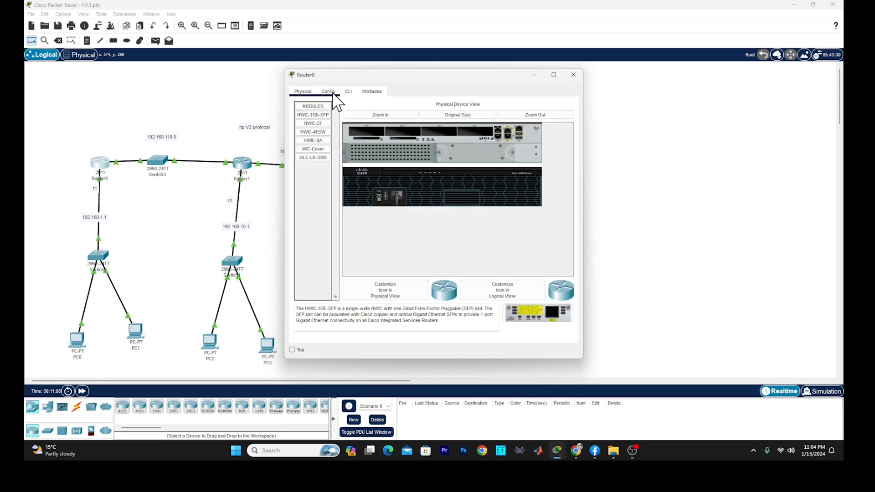
{"action": "left_click", "coordinate": [348, 93]}
{"action": "left_click", "coordinate": [328, 92]}
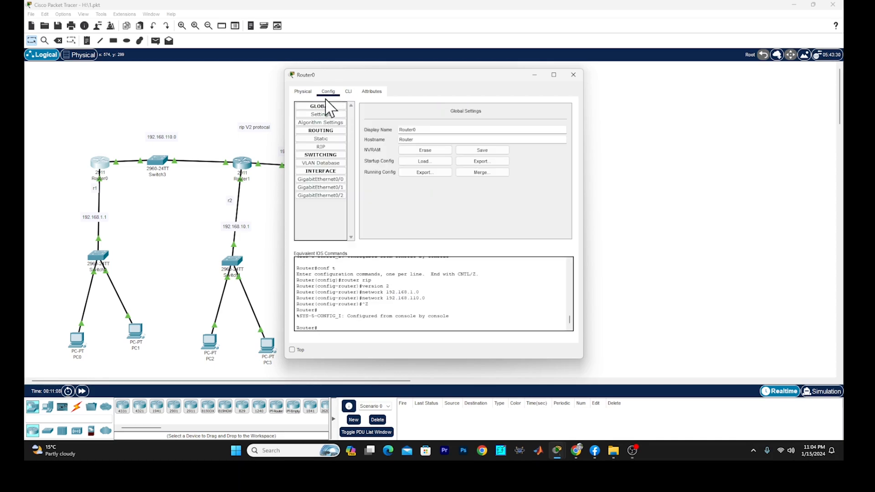
{"action": "left_click", "coordinate": [325, 147]}
{"action": "left_click", "coordinate": [385, 150]}
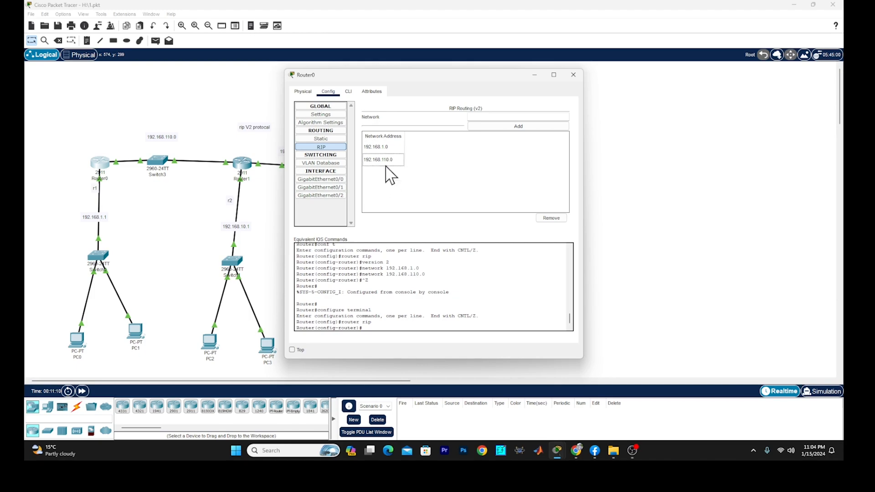
{"action": "left_click", "coordinate": [385, 159]}
{"action": "left_click", "coordinate": [576, 77]}
Open Router1's command line, move its window aside and exit the RIP configuration mode to global configuration
{"action": "left_click", "coordinate": [241, 165]}
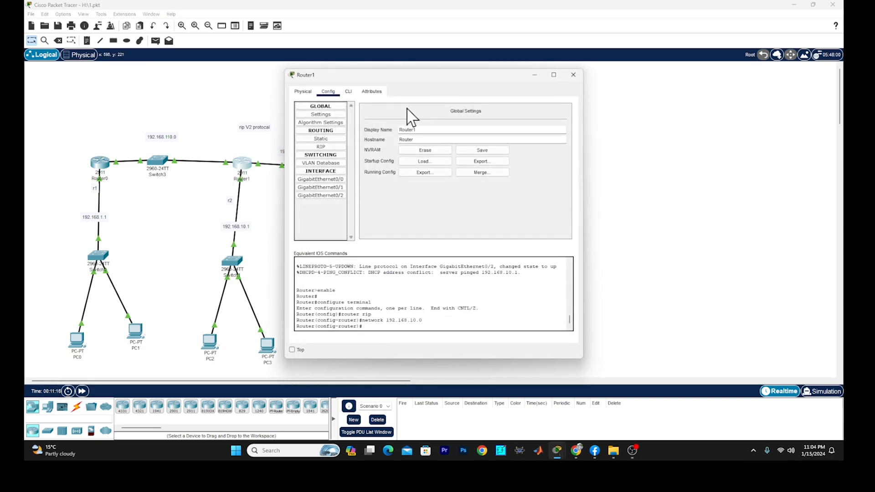
{"action": "left_click", "coordinate": [348, 91]}
{"action": "left_click_drag", "start_coordinate": [410, 78], "coordinate": [485, 74]}
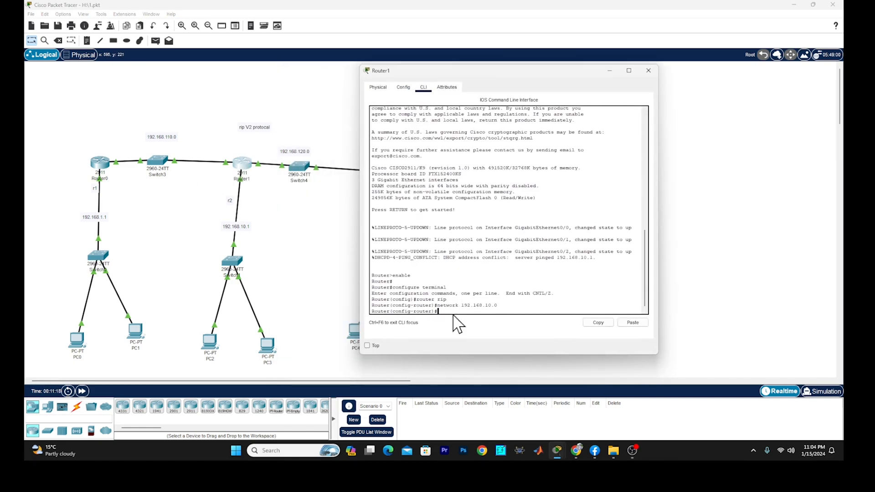
{"action": "type", "text": "exit"}
{"action": "key", "text": "Return"}
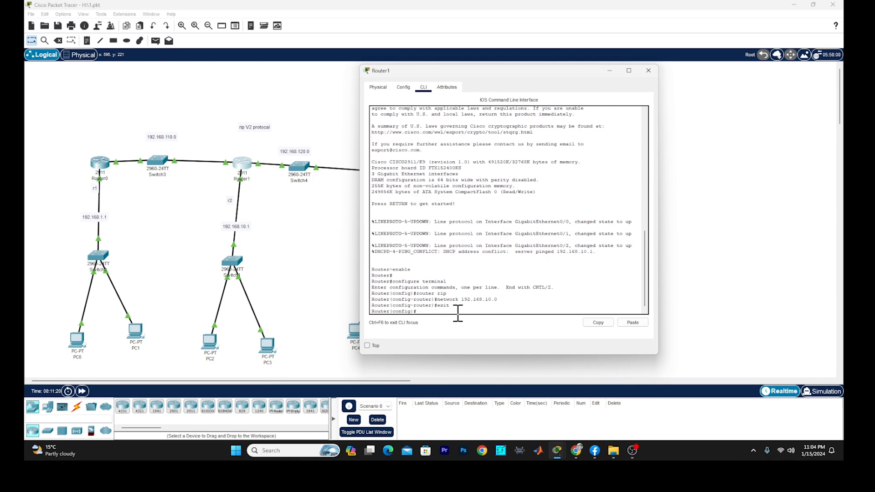
{"action": "key", "text": "Return"}
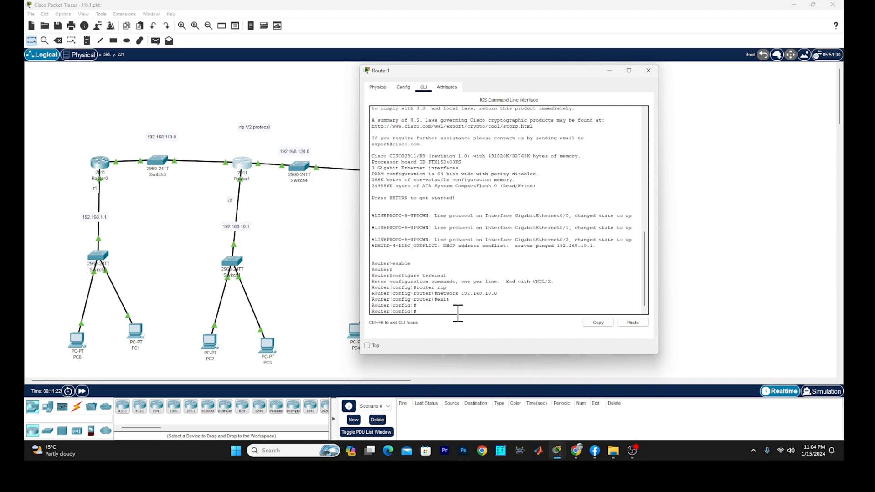
Enable router rip with version 2 on Router1 and advertise network 192.168.10.0
{"action": "type", "text": "router rip"}
{"action": "key", "text": "Return"}
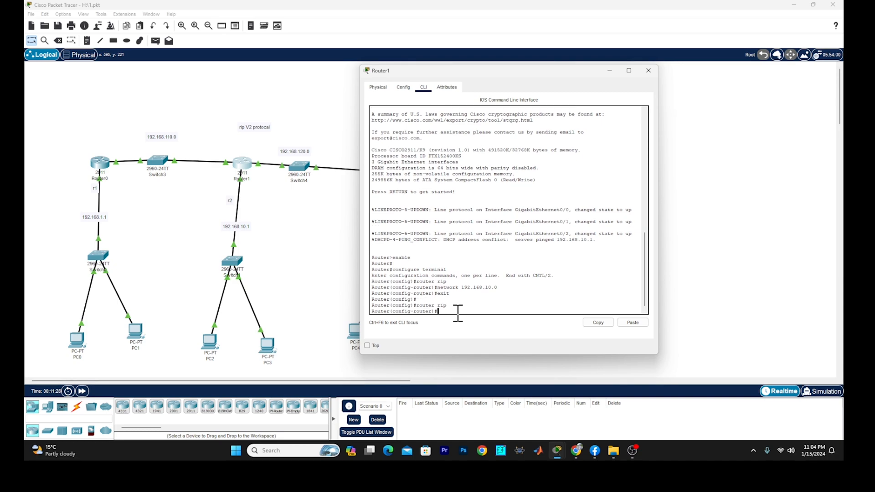
{"action": "type", "text": "version 2"}
{"action": "key", "text": "Return"}
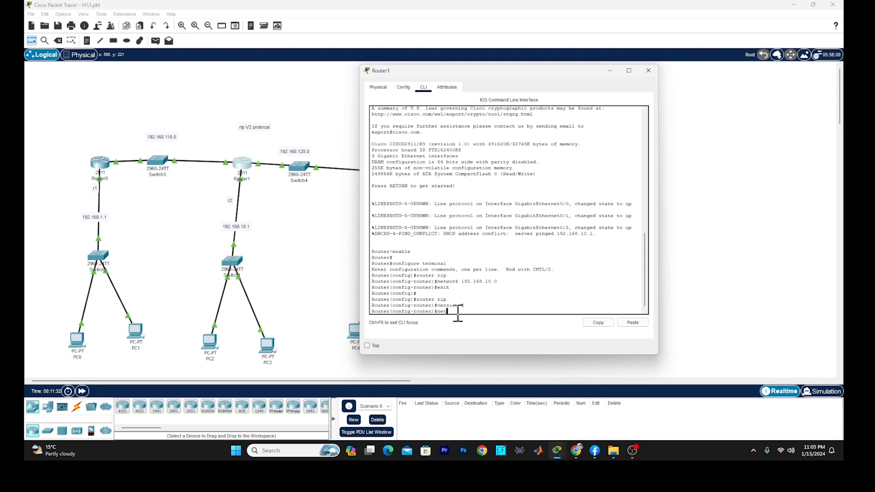
{"action": "type", "text": "network 192.168.10.0"}
{"action": "key", "text": "Return"}
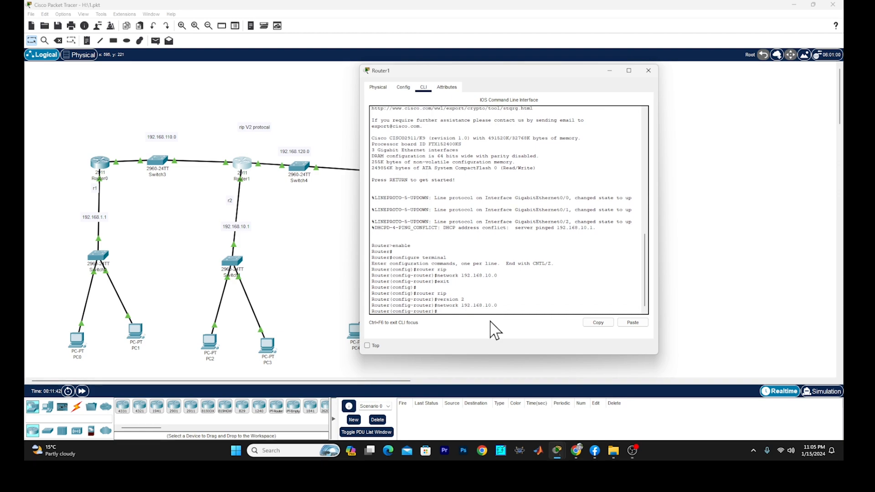
Advertise network 192.168.110.0 in Router1's RIP configuration by editing the previous network command
{"action": "key", "text": "Up"}
{"action": "key", "text": "BackSpace"}
{"action": "left_click", "coordinate": [515, 311]}
{"action": "key", "text": "Return"}
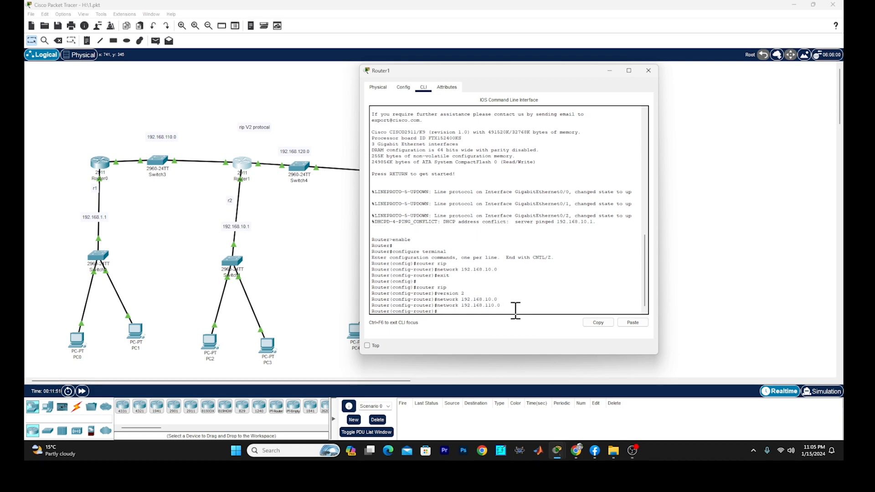
Advertise network 192.168.120.0 in Router1's RIP configuration by editing the previous network command
{"action": "key", "text": "Up"}
{"action": "key", "text": "Left"}
{"action": "key", "text": "Left"}
{"action": "key", "text": "Left"}
{"action": "key", "text": "BackSpace"}
{"action": "type", "text": "2"}
{"action": "key", "text": "Return"}
Save Router1's configuration with do wr and return to privileged EXEC mode
{"action": "type", "text": "d"}
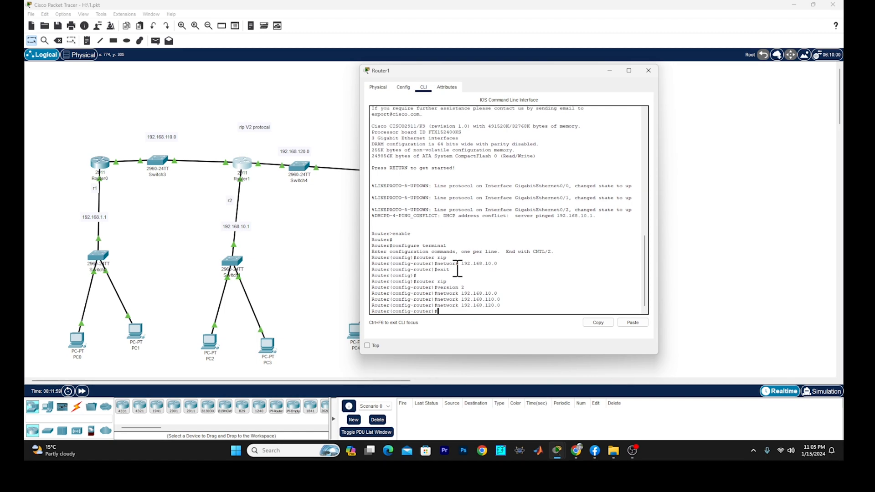
{"action": "type", "text": "o wr"}
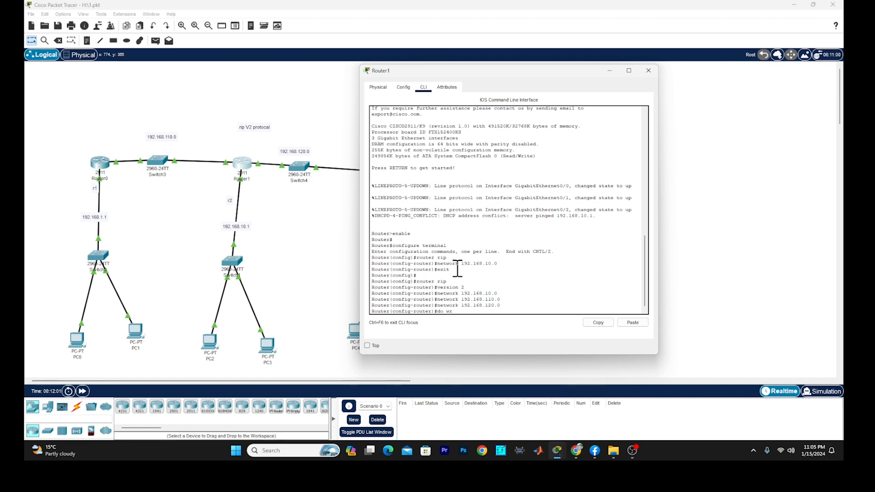
{"action": "key", "text": "Return"}
{"action": "key", "text": "Return"}
{"action": "key", "text": "ctrl+z"}
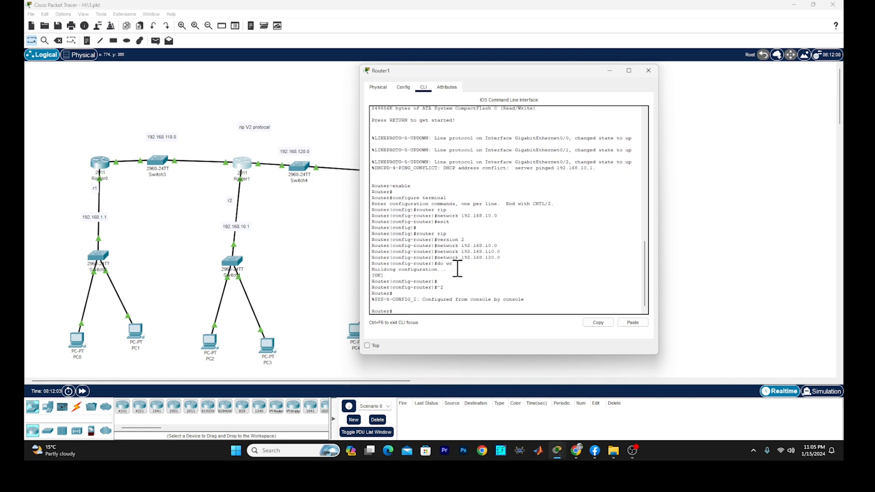
Check the network addresses listed in Router1's RIP routing settings and close its window
{"action": "left_click", "coordinate": [403, 87]}
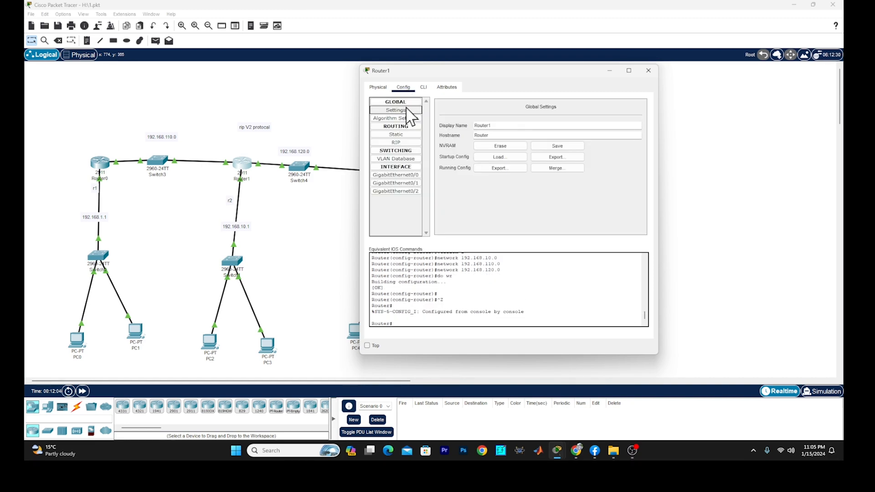
{"action": "left_click", "coordinate": [403, 143]}
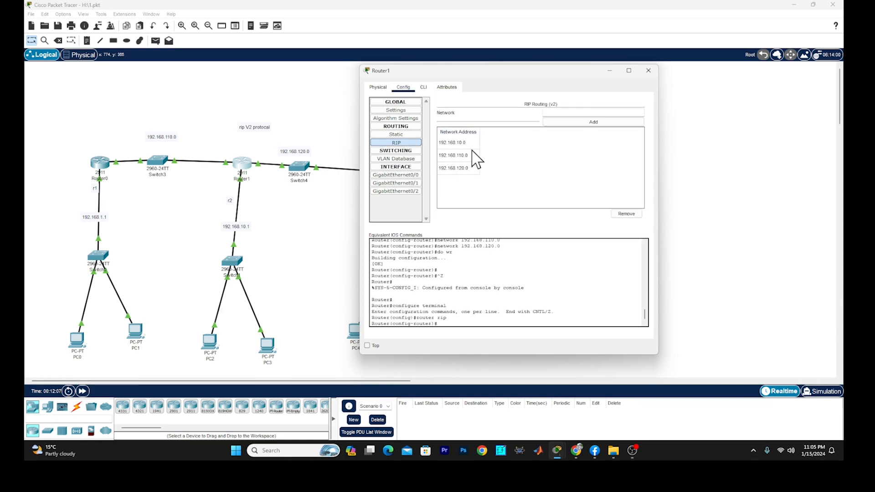
{"action": "left_click", "coordinate": [649, 70]}
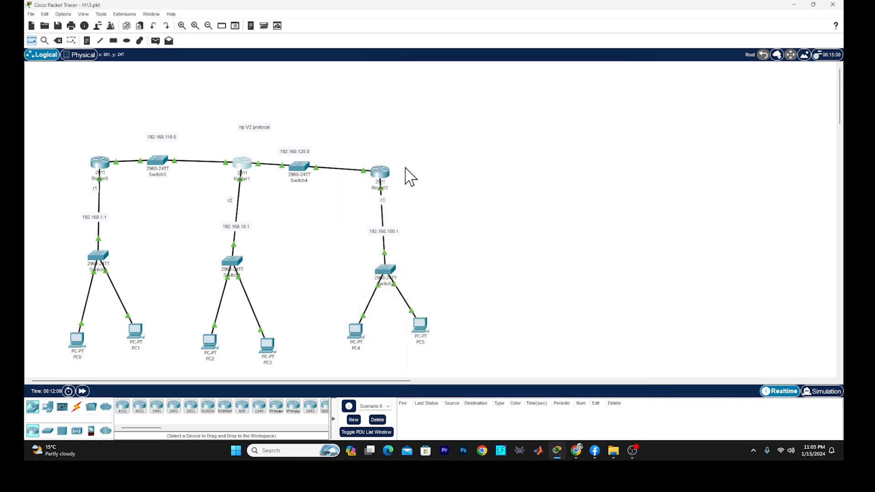
Open Router2's command line, move its window aside and exit the RIP configuration mode to global configuration
{"action": "left_click", "coordinate": [385, 175]}
{"action": "left_click", "coordinate": [348, 91]}
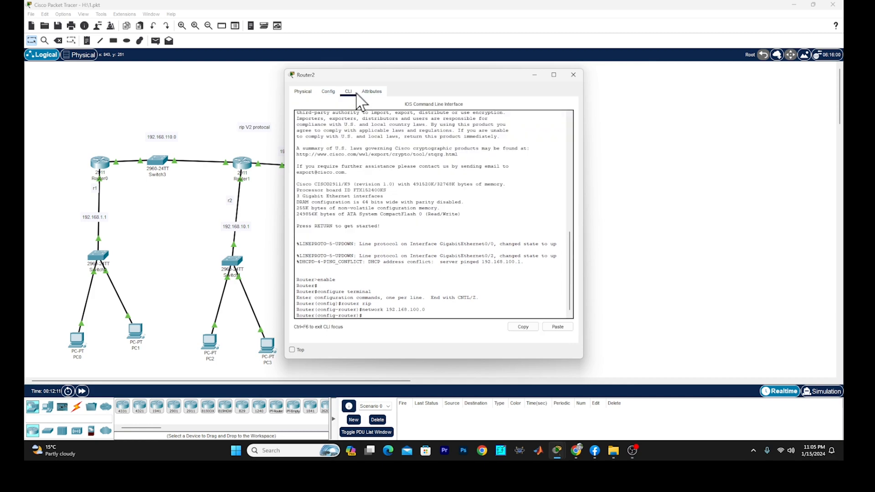
{"action": "left_click_drag", "start_coordinate": [435, 75], "coordinate": [549, 69]}
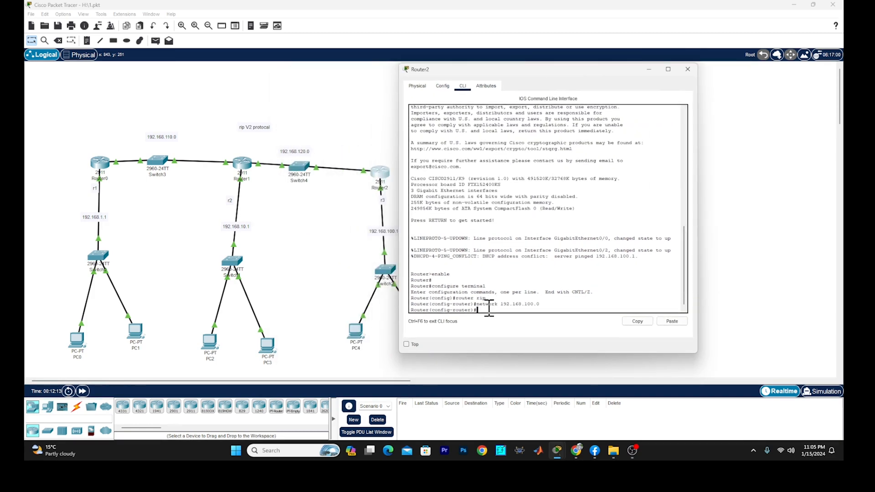
{"action": "key", "text": "BackSpace"}
{"action": "key", "text": "BackSpace"}
{"action": "key", "text": "BackSpace"}
{"action": "type", "text": "xit"}
{"action": "key", "text": "Return"}
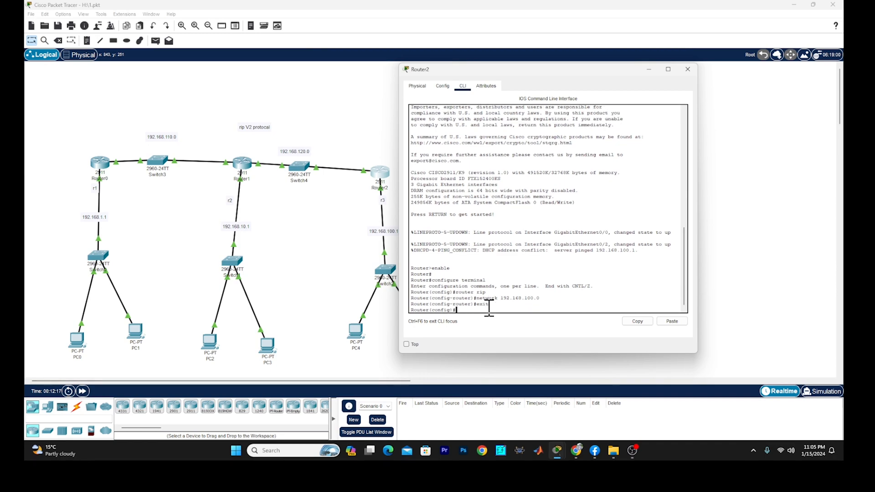
Enable router rip with version 2 on Router2 and advertise network 192.168.100.0
{"action": "type", "text": "router rip"}
{"action": "key", "text": "Return"}
{"action": "type", "text": "v"}
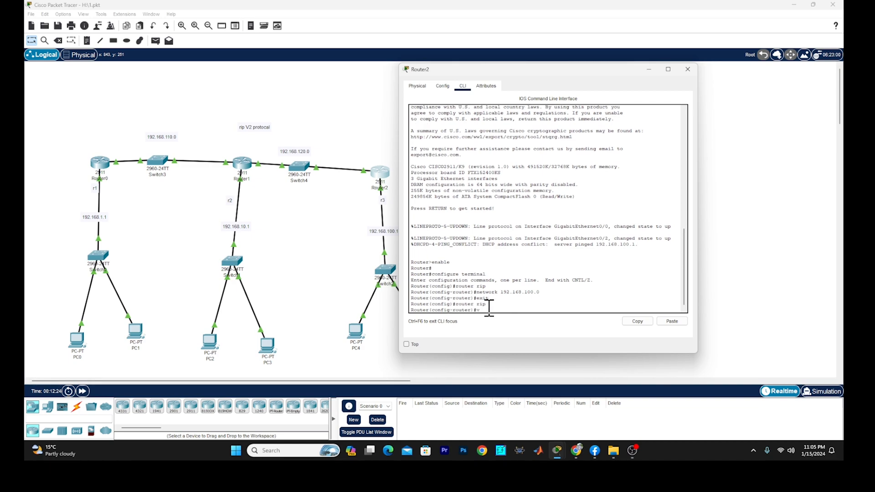
{"action": "type", "text": "ersion 2"}
{"action": "key", "text": "Return"}
{"action": "type", "text": "network 192.168.100.0"}
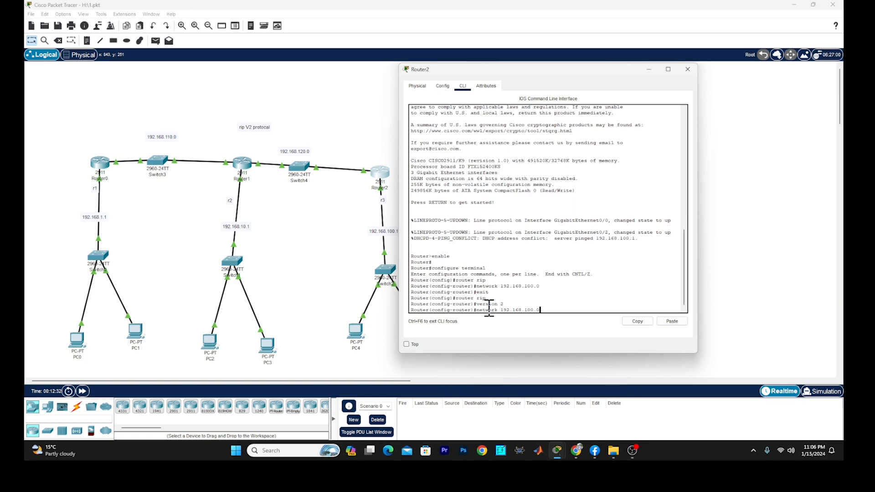
{"action": "key", "text": "Return"}
Advertise network 192.168.120.0 in Router2's RIP configuration, end the configuration mode and close the router's window
{"action": "key", "text": "Up"}
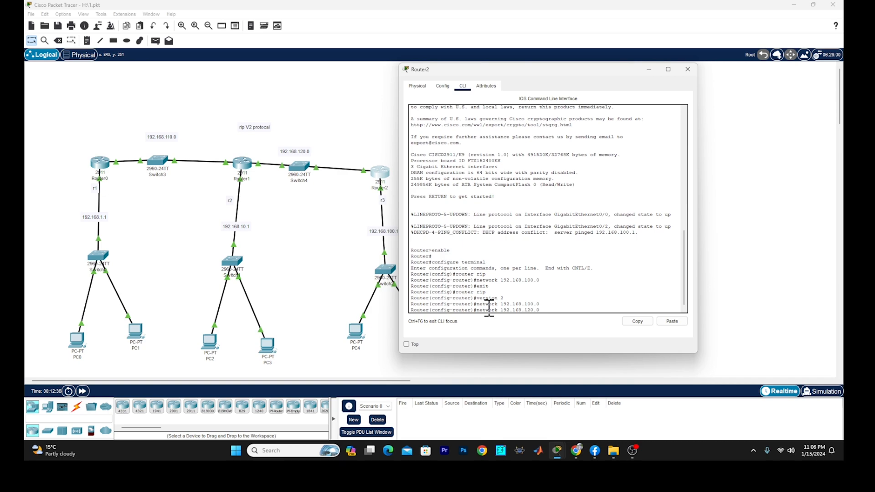
{"action": "key", "text": "Return"}
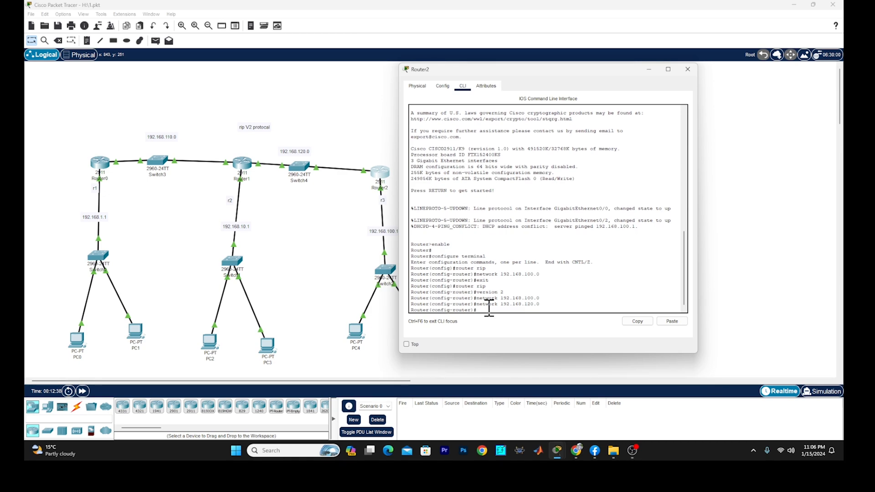
{"action": "key", "text": "ctrl+z"}
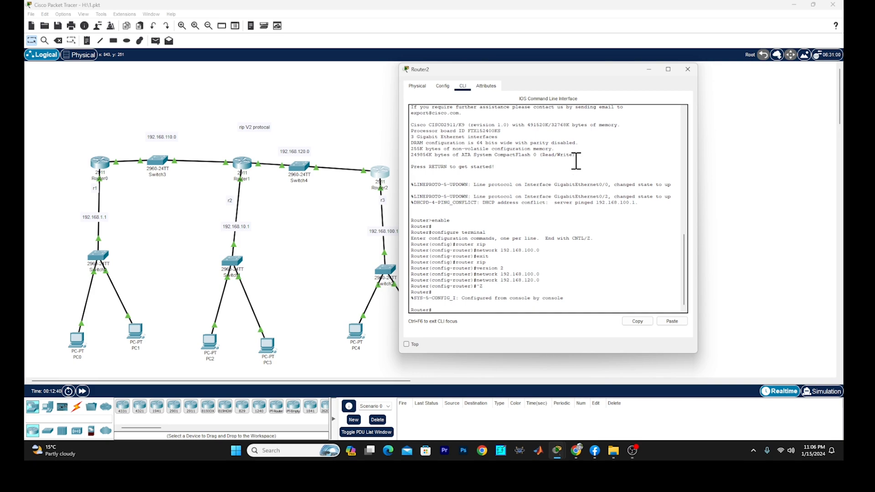
{"action": "left_click", "coordinate": [688, 69]}
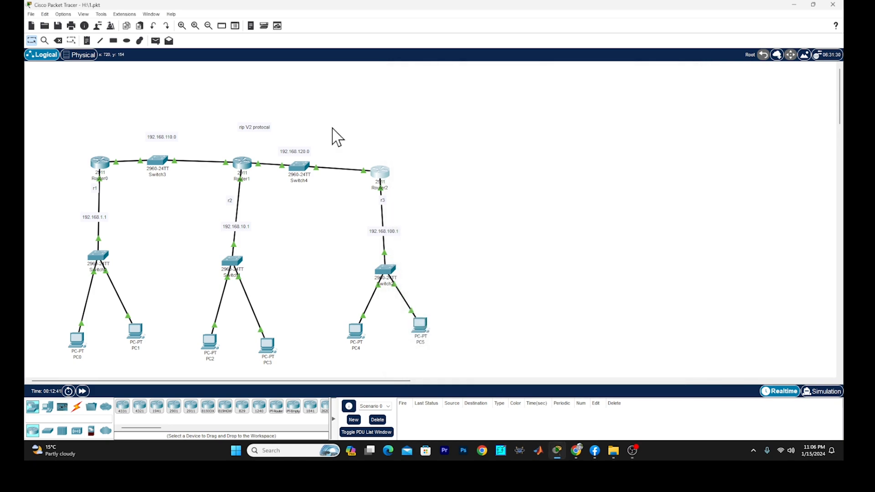
Test connectivity between the LANs by sending simple PDUs from PC1 to PC2 and from PC4 to PC3
{"action": "left_click", "coordinate": [155, 40]}
{"action": "left_click", "coordinate": [136, 333]}
{"action": "left_click", "coordinate": [209, 343]}
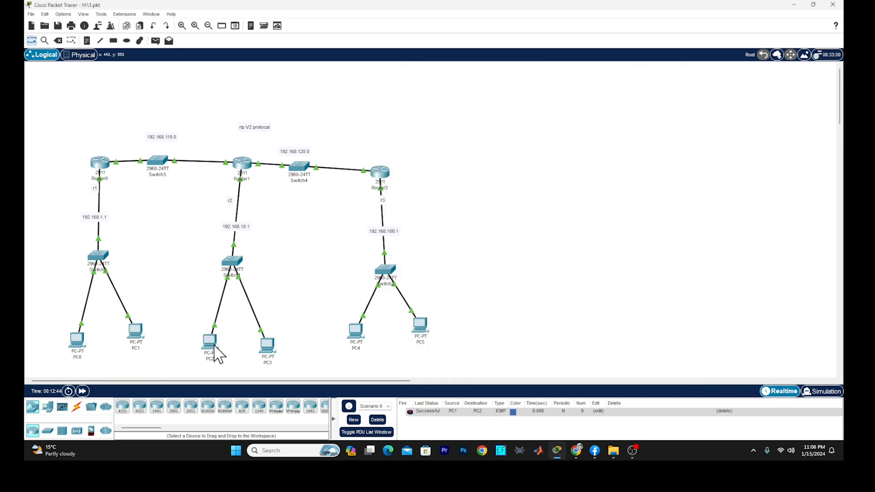
{"action": "left_click", "coordinate": [156, 40]}
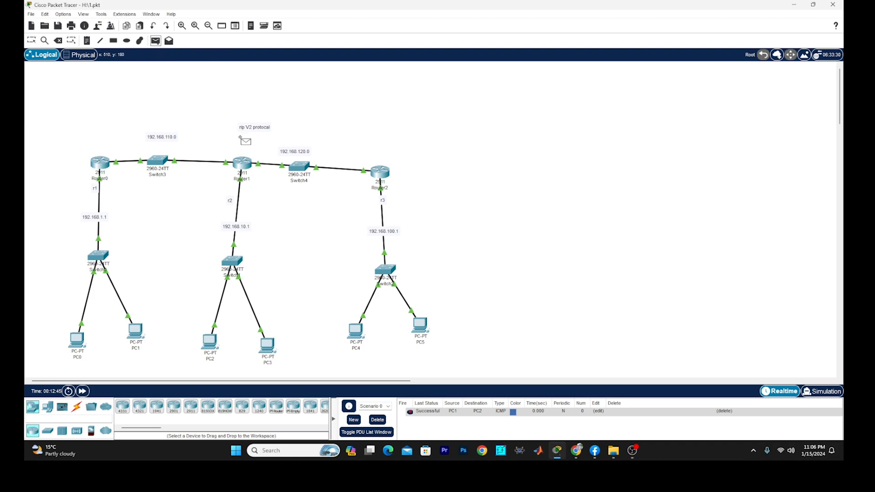
{"action": "left_click", "coordinate": [362, 336]}
{"action": "left_click", "coordinate": [268, 346]}
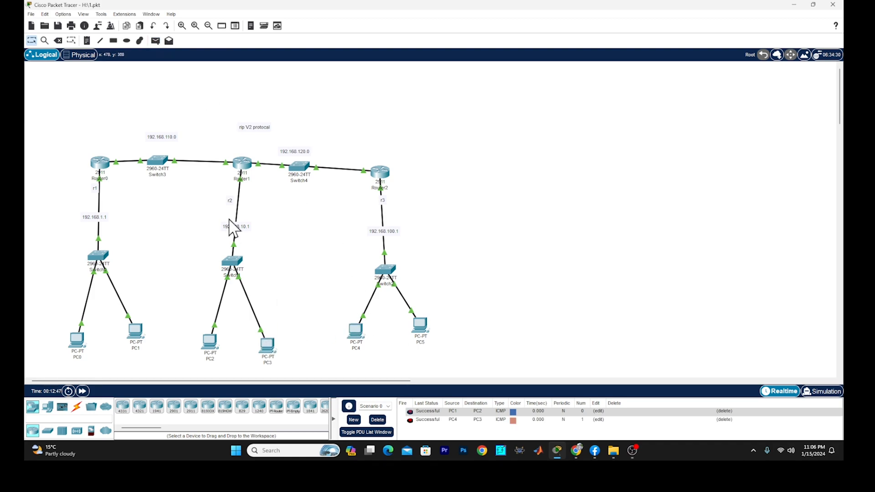
Send simple PDUs from PC0 to PC4 and from PC3 to PC5 to test those routes
{"action": "left_click", "coordinate": [155, 42]}
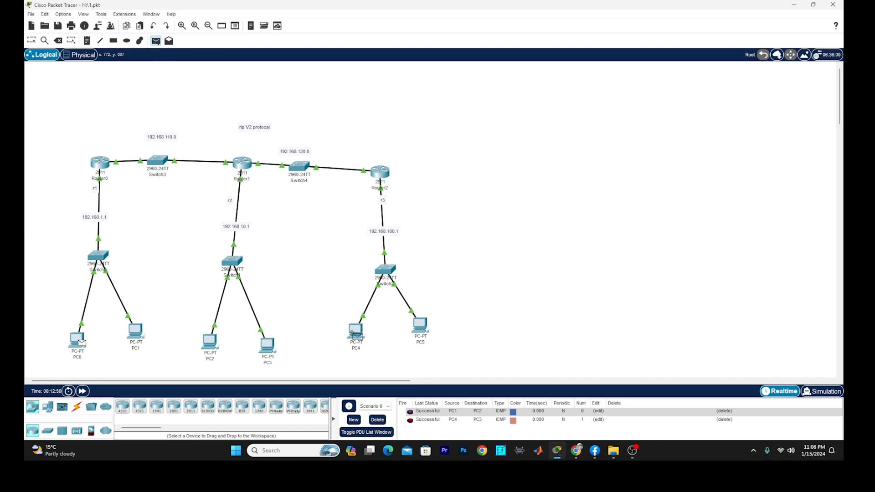
{"action": "left_click", "coordinate": [353, 334]}
{"action": "left_click", "coordinate": [156, 41]}
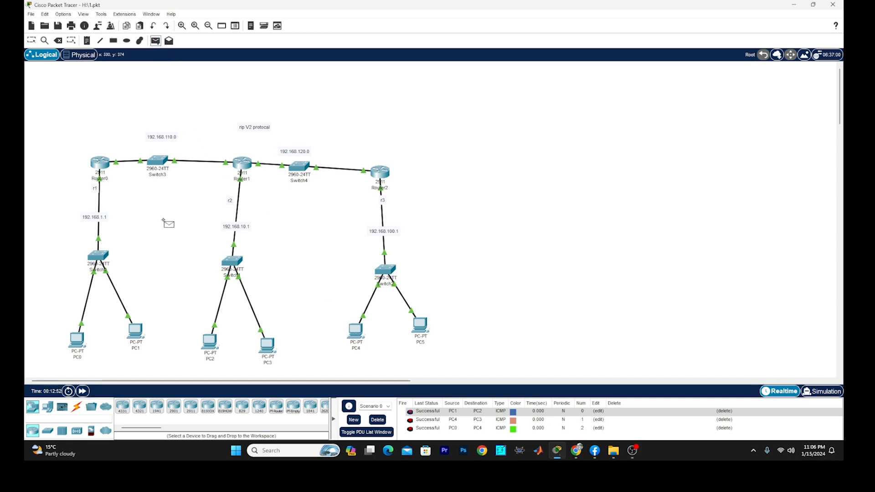
{"action": "left_click", "coordinate": [268, 347]}
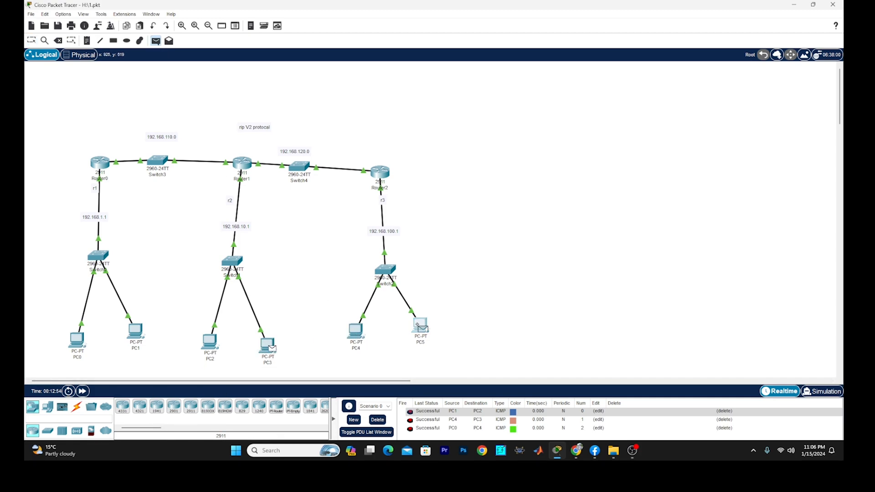
{"action": "left_click", "coordinate": [420, 327]}
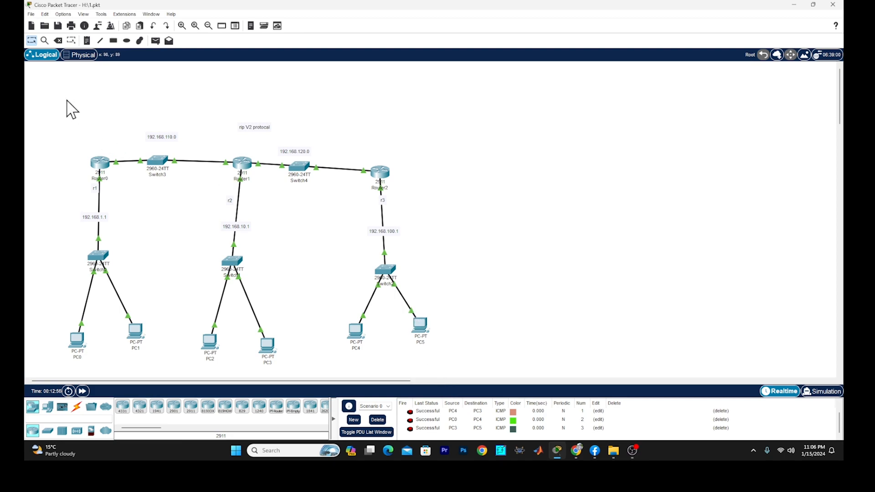
{"action": "left_click_drag", "start_coordinate": [64, 98], "coordinate": [439, 329]}
{"action": "left_click", "coordinate": [503, 301]}
Open Router2's RIP routing settings and remove networks 192.168.120.0 and 192.168.100.0 from the list
{"action": "left_click", "coordinate": [378, 175]}
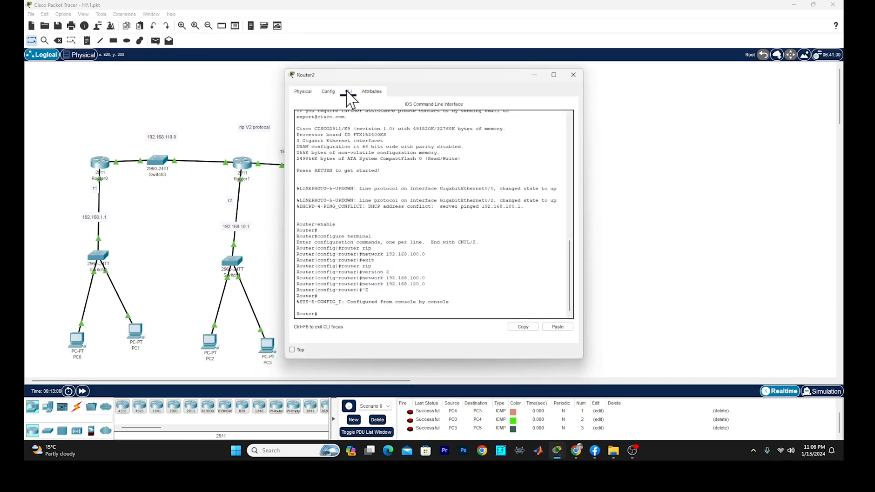
{"action": "left_click", "coordinate": [330, 93]}
{"action": "left_click", "coordinate": [324, 148]}
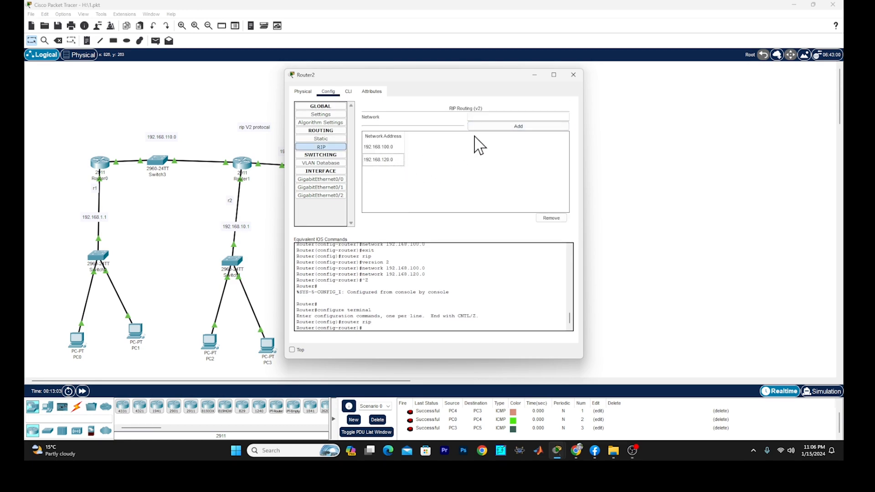
{"action": "left_click", "coordinate": [551, 218]}
{"action": "left_click", "coordinate": [551, 218]}
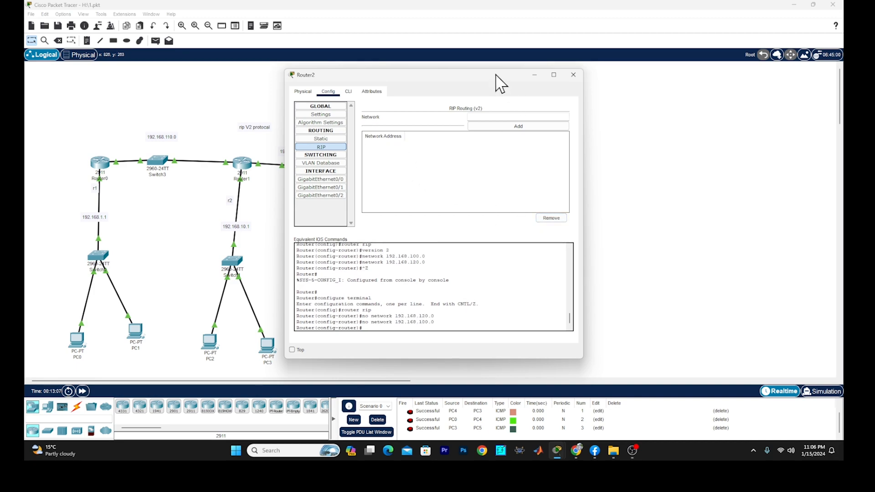
Add networks 192.168.100.0 and 192.168.120.0 in Router2's graphical RIP settings and close the router's window
{"action": "left_click_drag", "start_coordinate": [498, 82], "coordinate": [648, 78]}
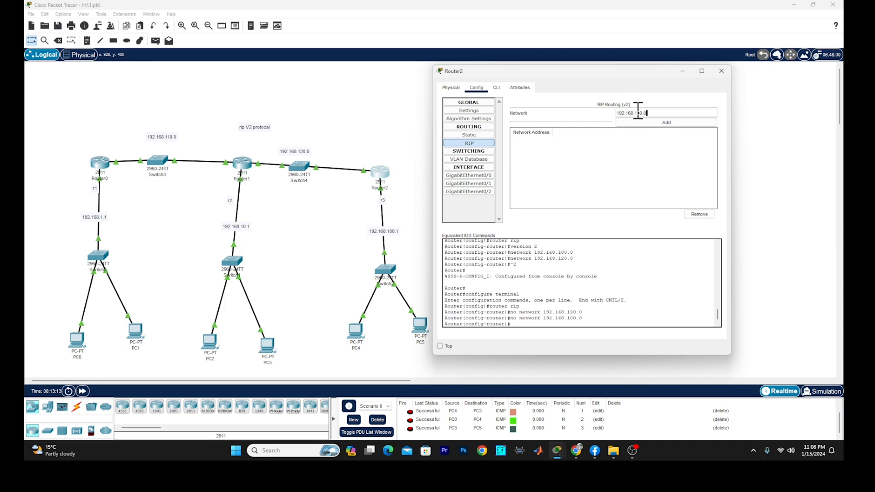
{"action": "left_click", "coordinate": [638, 123]}
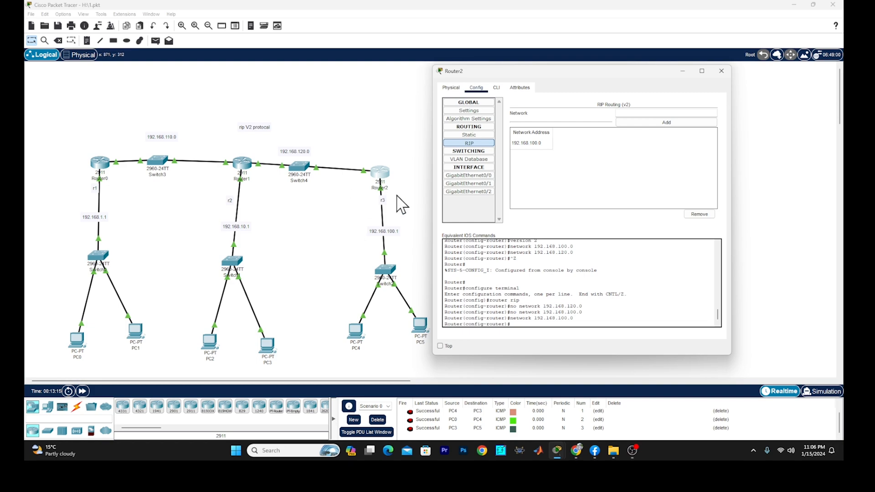
{"action": "left_click", "coordinate": [626, 113]}
{"action": "left_click", "coordinate": [643, 122]}
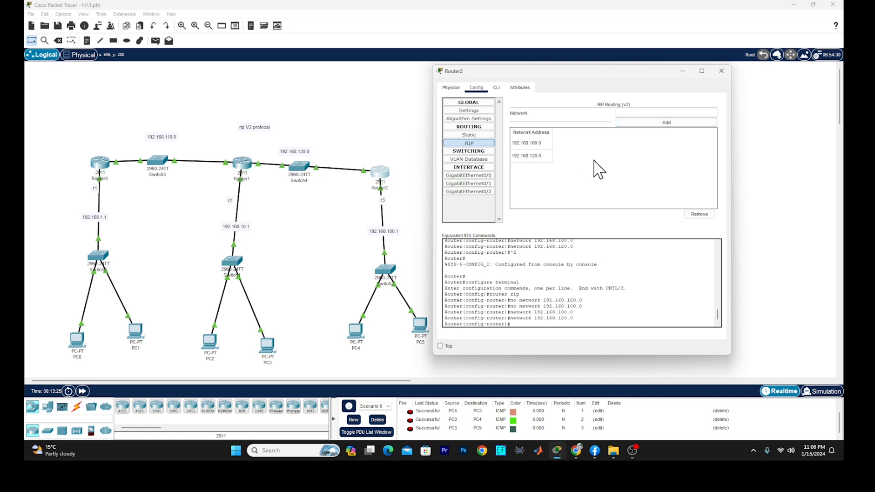
{"action": "left_click", "coordinate": [722, 71]}
Retest the routing by sending simple PDUs from PC4 to PC3 and from PC5 to PC1
{"action": "left_click", "coordinate": [155, 40]}
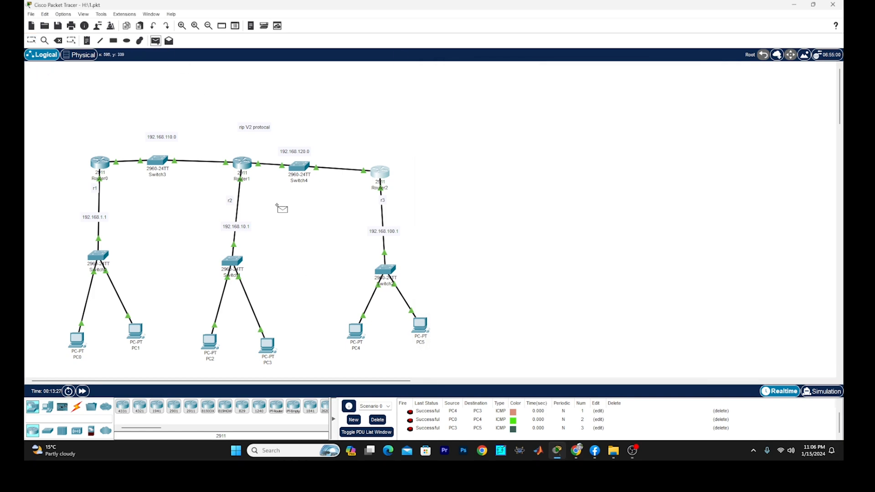
{"action": "left_click", "coordinate": [356, 331]}
{"action": "left_click", "coordinate": [268, 345]}
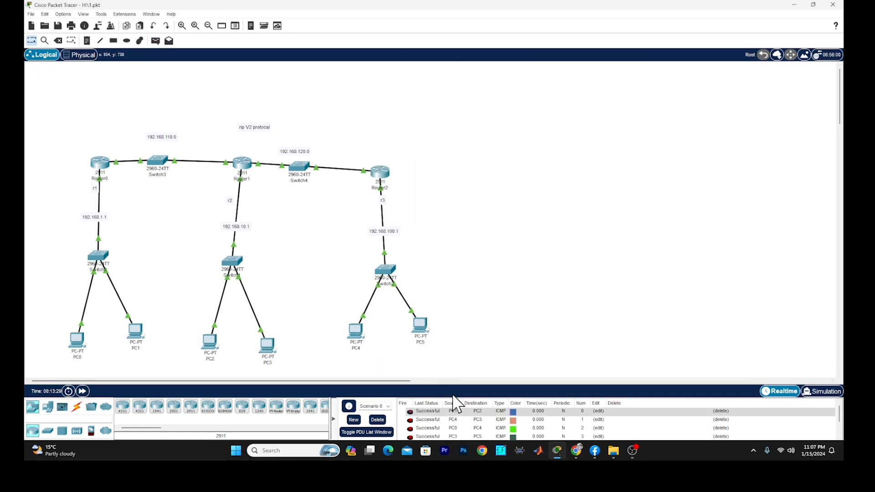
{"action": "left_click", "coordinate": [155, 40]}
{"action": "left_click", "coordinate": [420, 325]}
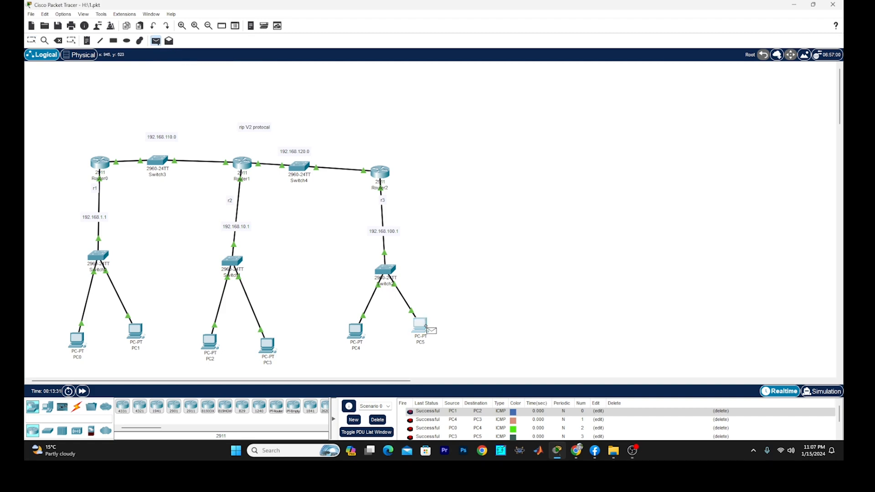
{"action": "left_click", "coordinate": [136, 318]}
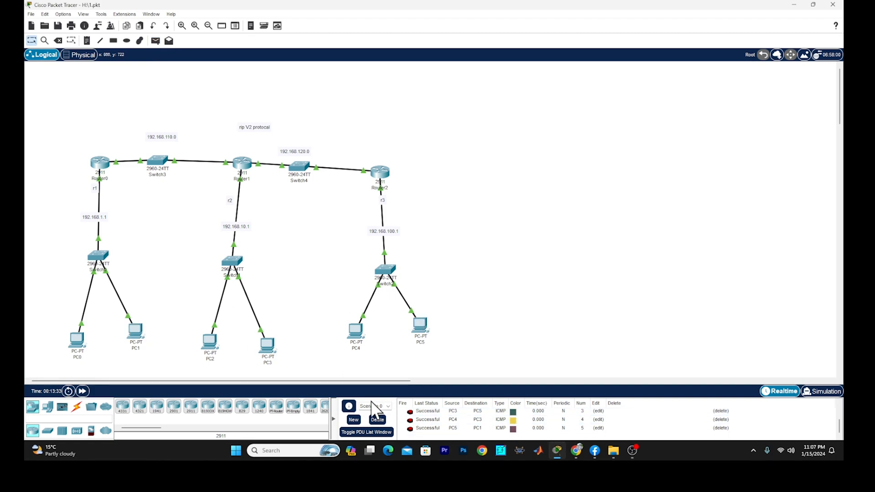
Delete the current PDU scenario and send a new simple PDU from PC5 to PC1
{"action": "left_click", "coordinate": [378, 419]}
{"action": "left_click", "coordinate": [156, 40]}
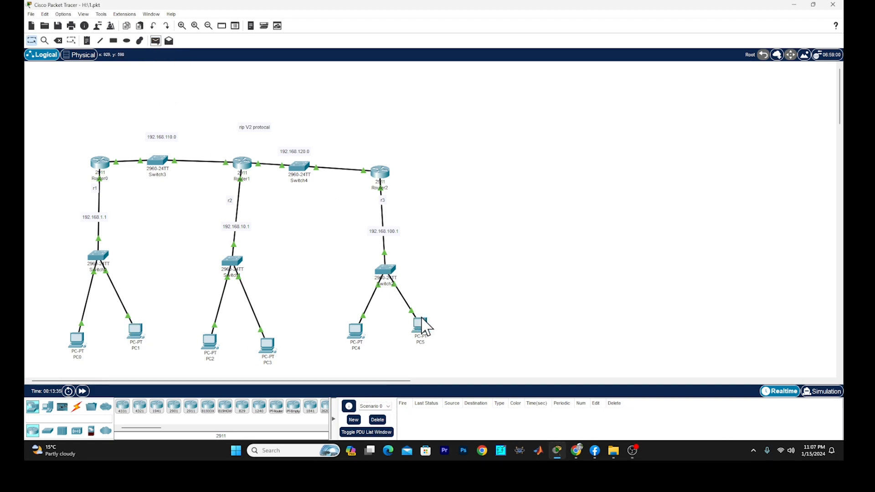
{"action": "left_click", "coordinate": [420, 325]}
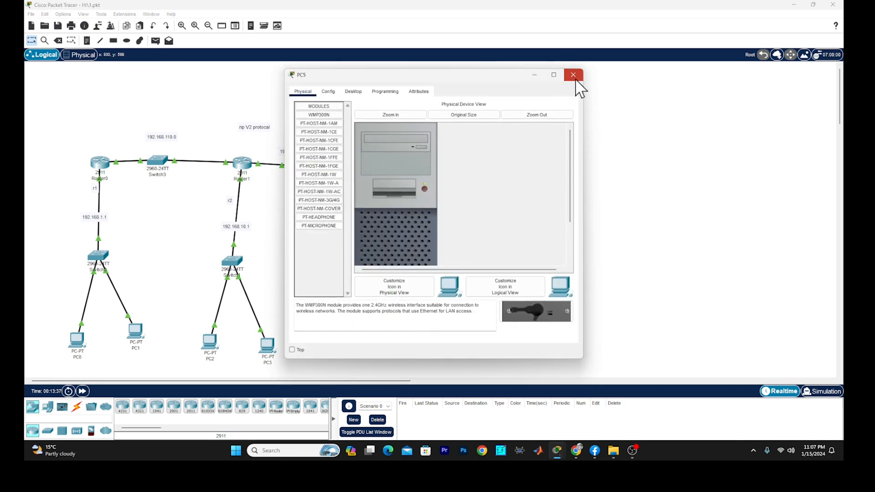
{"action": "left_click", "coordinate": [573, 75]}
{"action": "left_click", "coordinate": [156, 41]}
{"action": "left_click", "coordinate": [417, 326]}
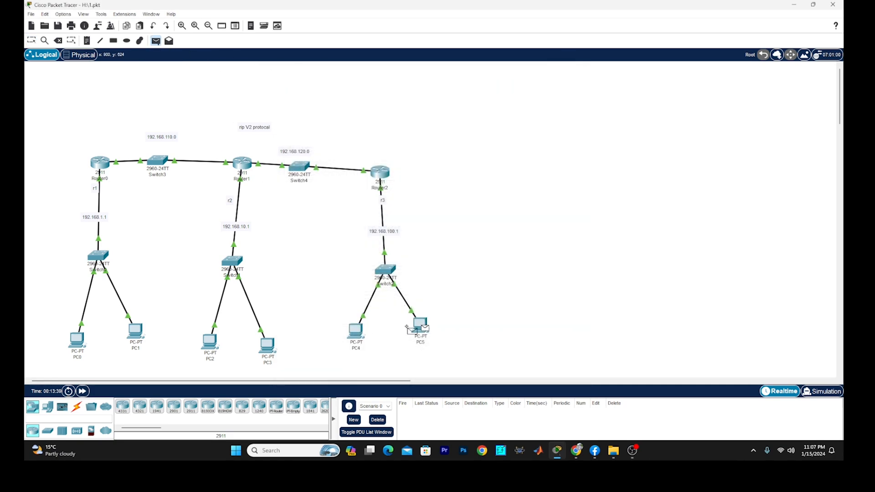
{"action": "left_click", "coordinate": [146, 332]}
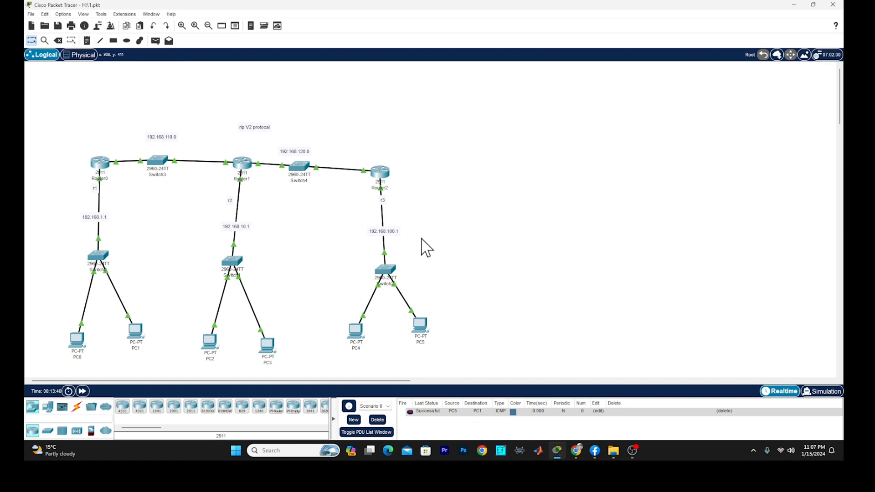
{"action": "left_click_drag", "start_coordinate": [68, 109], "coordinate": [540, 316]}
{"action": "left_click", "coordinate": [632, 451]}
{"action": "left_click", "coordinate": [694, 358]}
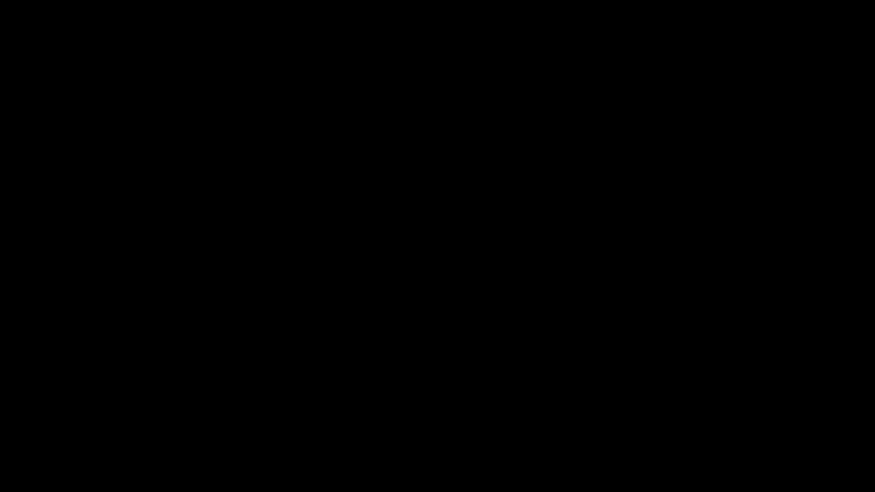